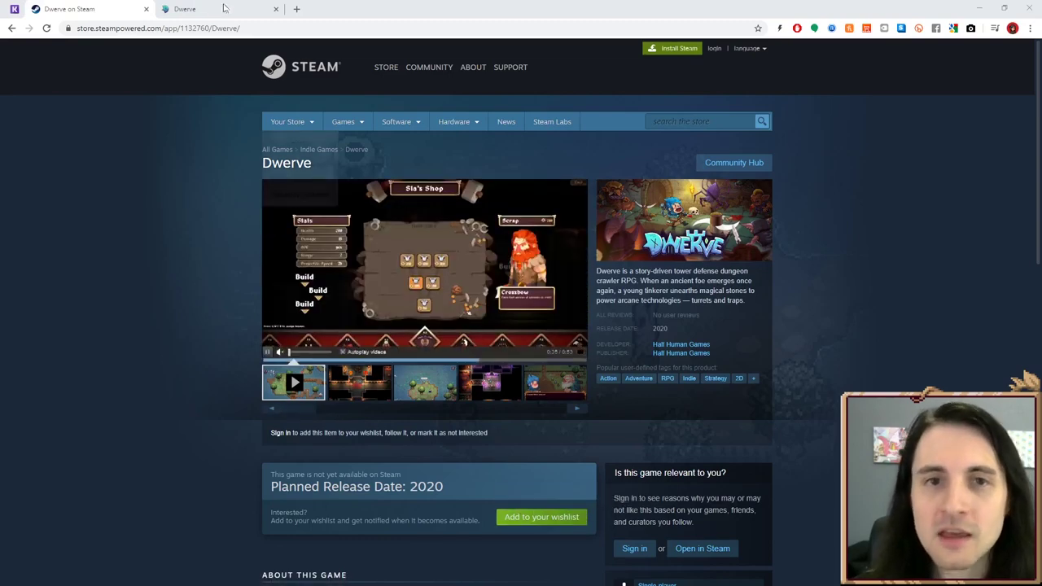
Step: Examine how bushes are drawn in the Zelda image results, enlarging the LittleBigPlanet Central screenshot and the Link's Awakening seashell screenshot
key("ctrl+Tab")
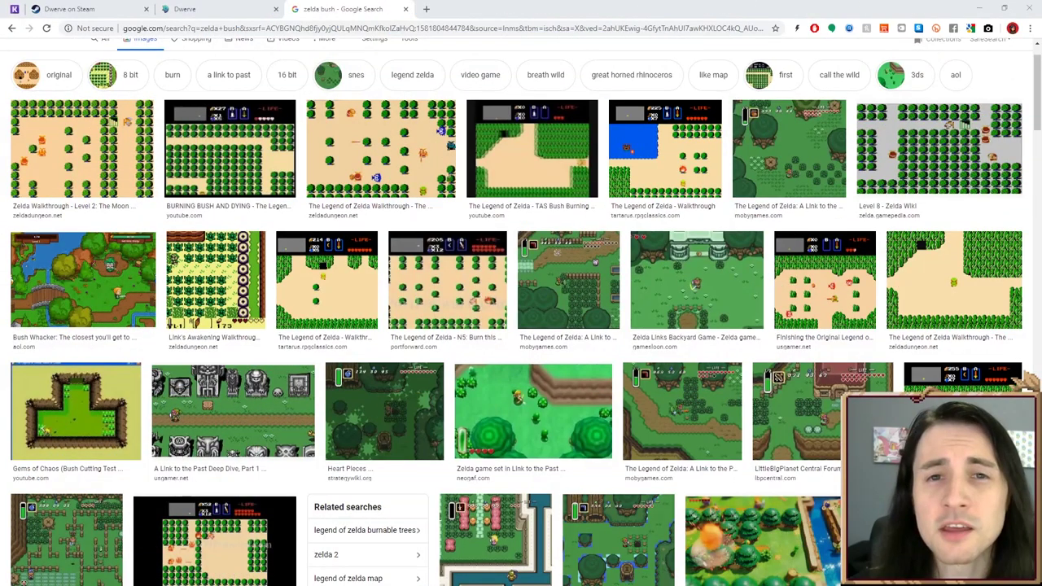
scroll(814, 326, "down", 2)
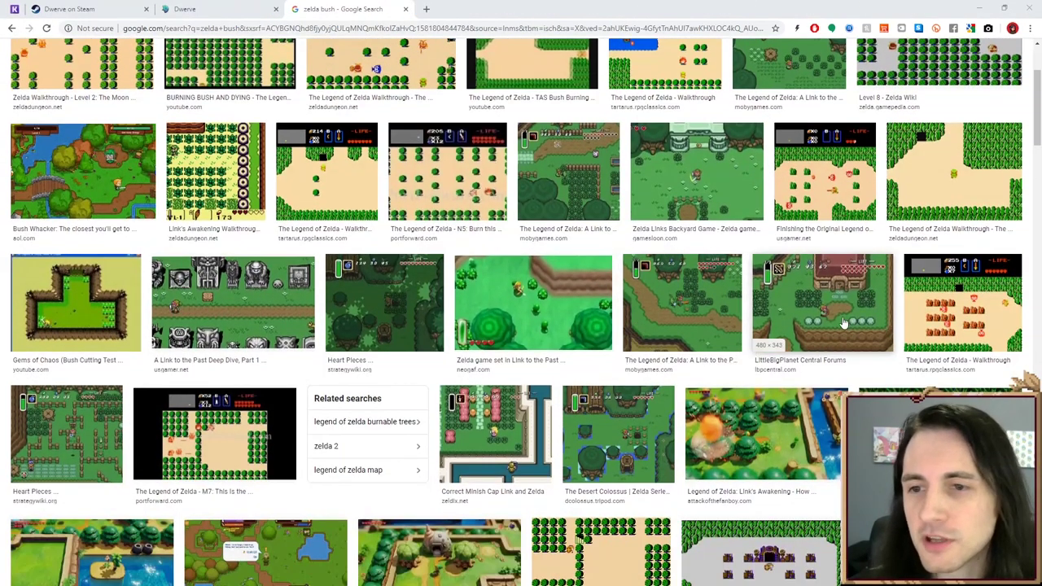
left_click(752, 322)
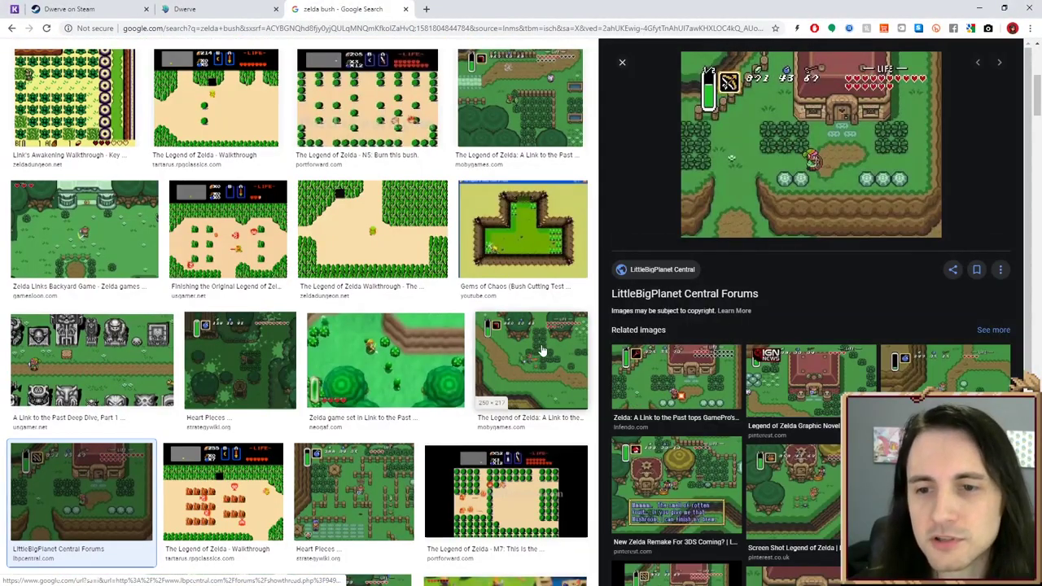
scroll(542, 350, "down", 3)
scroll(542, 350, "down", 4)
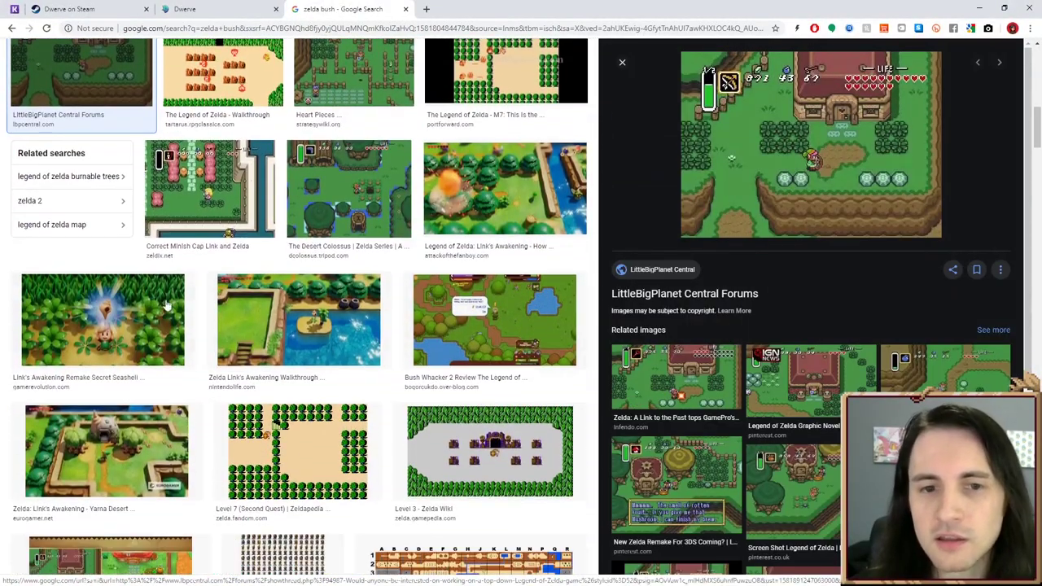
left_click(114, 326)
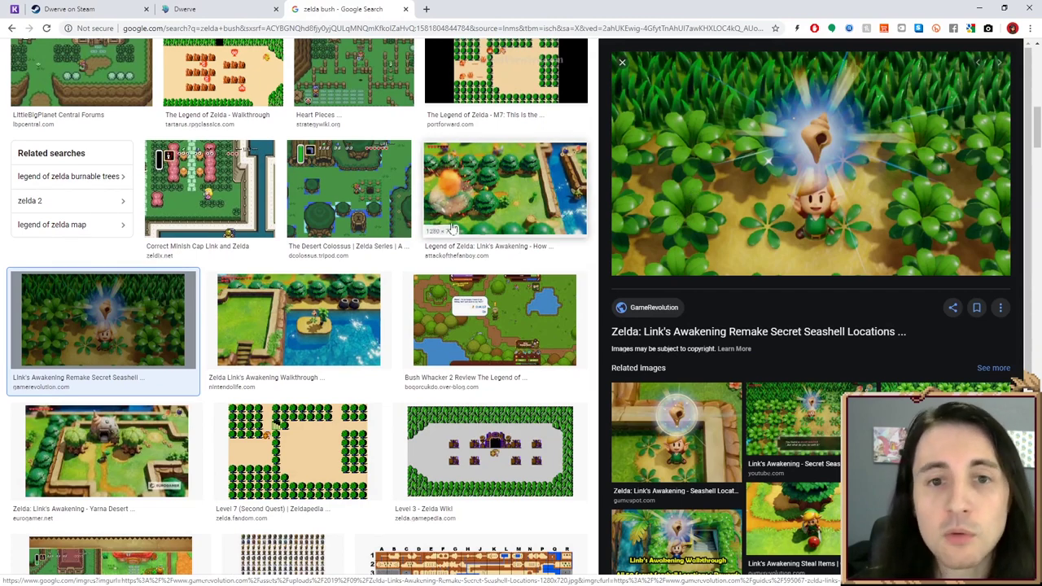
scroll(416, 220, "up", 6)
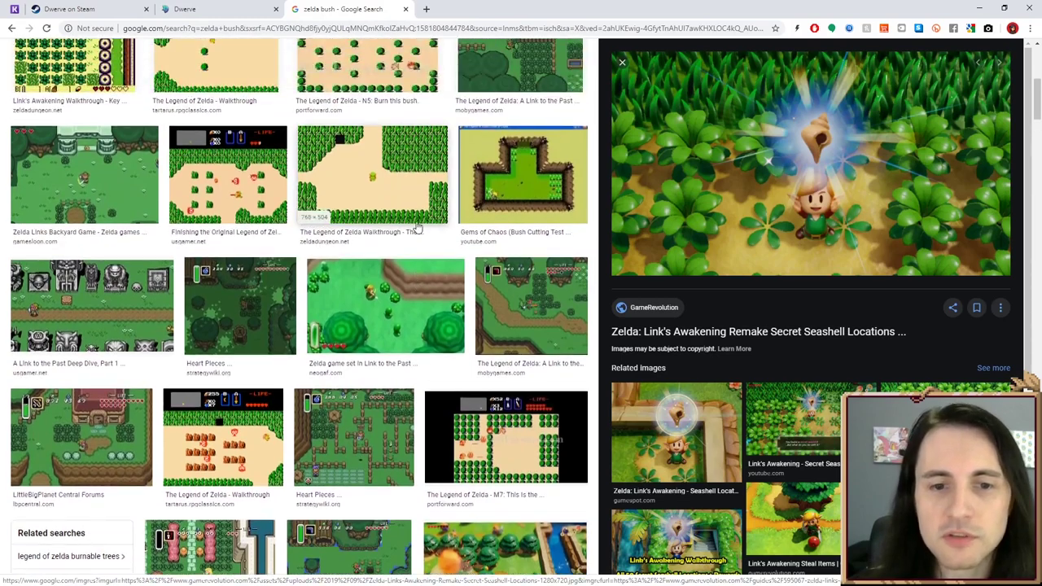
scroll(415, 229, "down", 4)
scroll(682, 183, "down", 1)
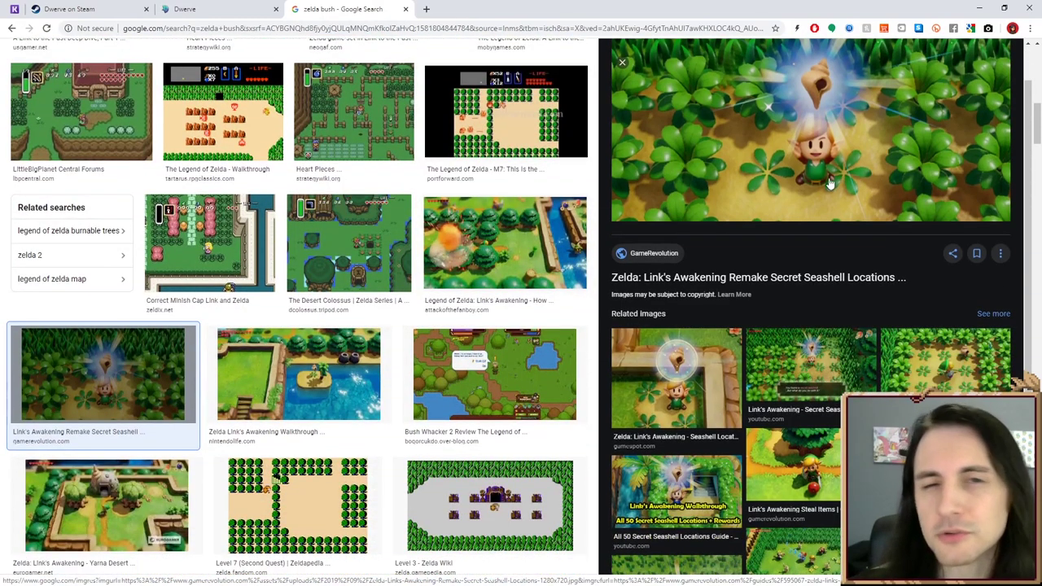
scroll(782, 181, "down", 3)
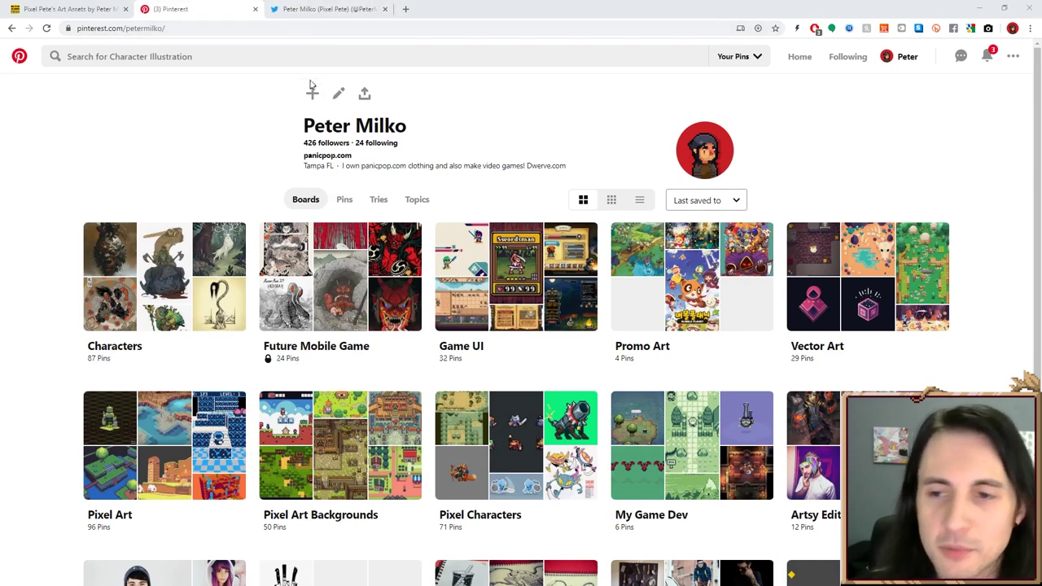
Step: View the photo of pen doodles from the January 9 post on the Twitter profile, then close it
left_click(320, 10)
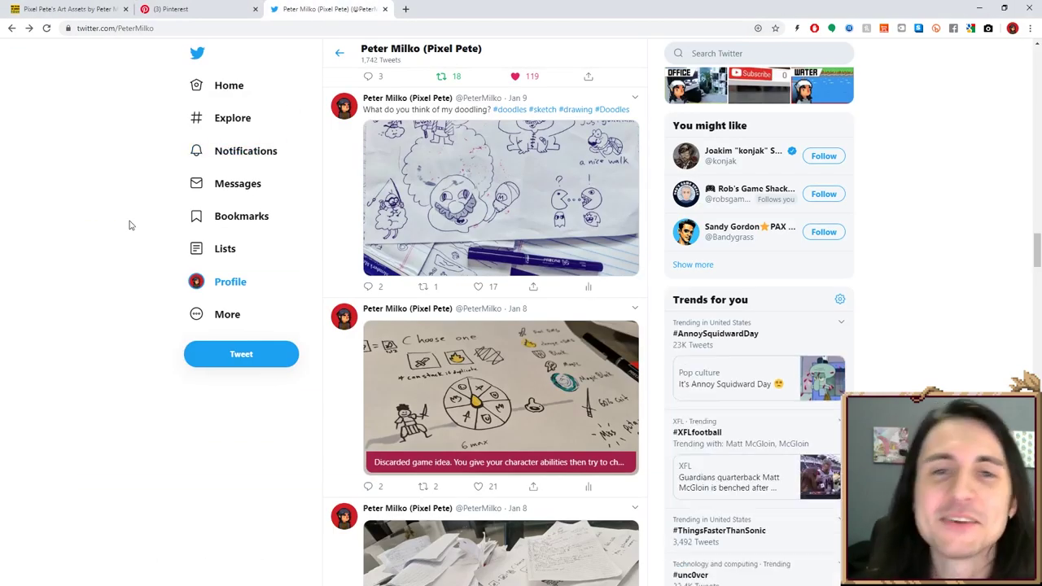
left_click(460, 210)
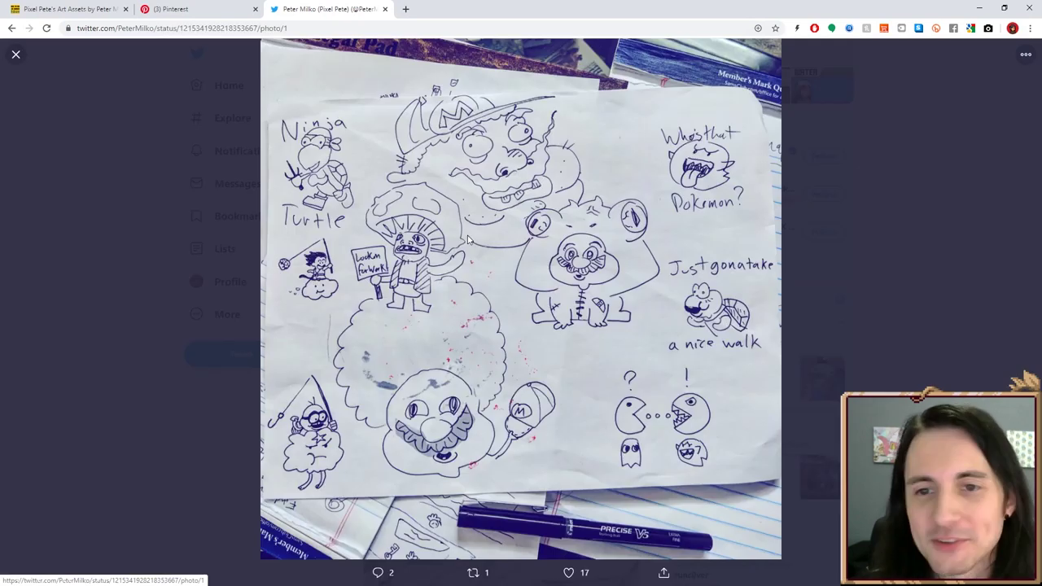
left_click(132, 446)
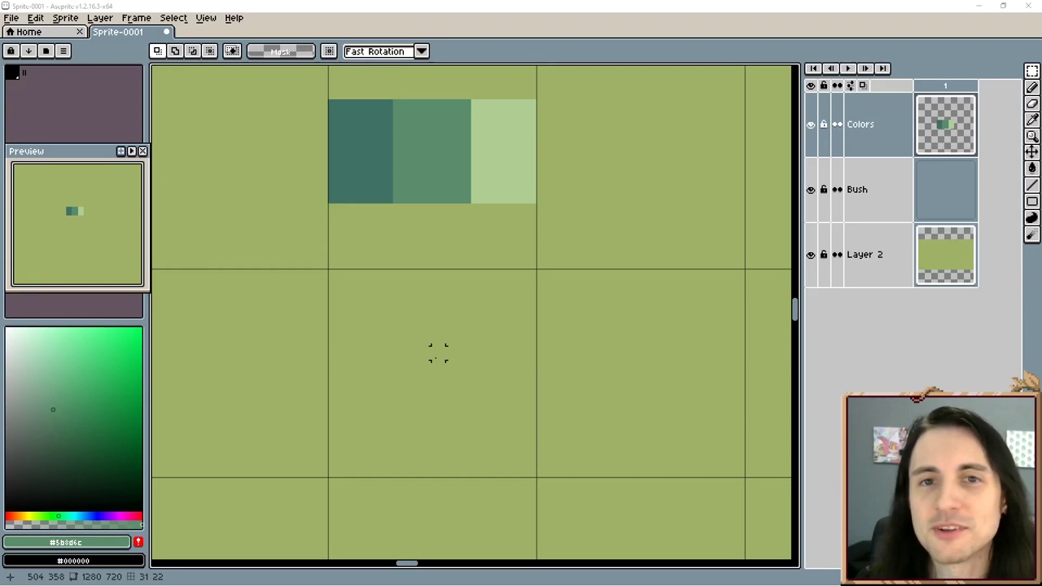
Step: In Aseprite, sample the middle green swatch #5b8d6c as the foreground colour
left_click_drag(416, 353, 402, 339)
key("i")
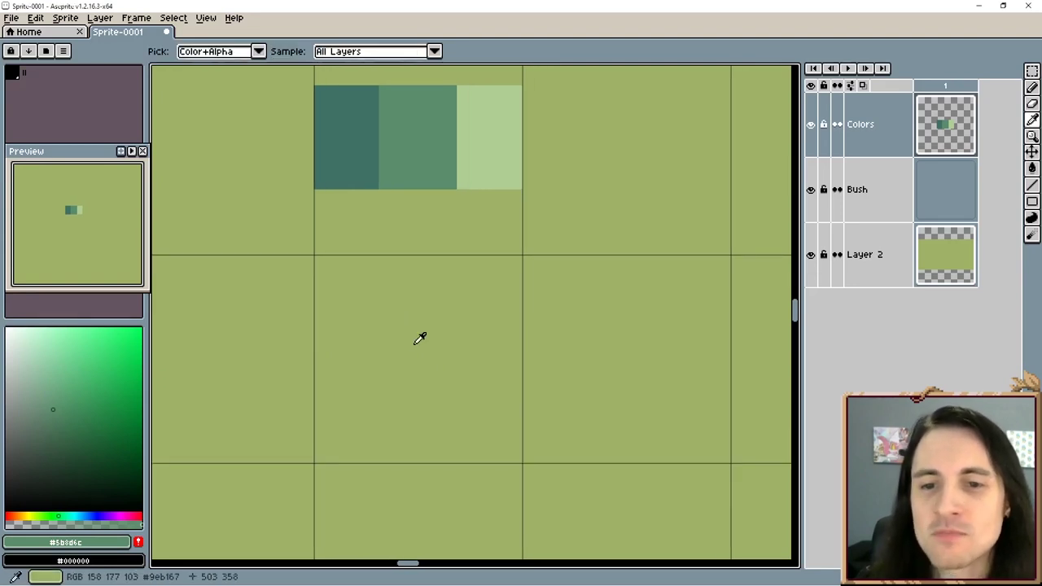
left_click(404, 331)
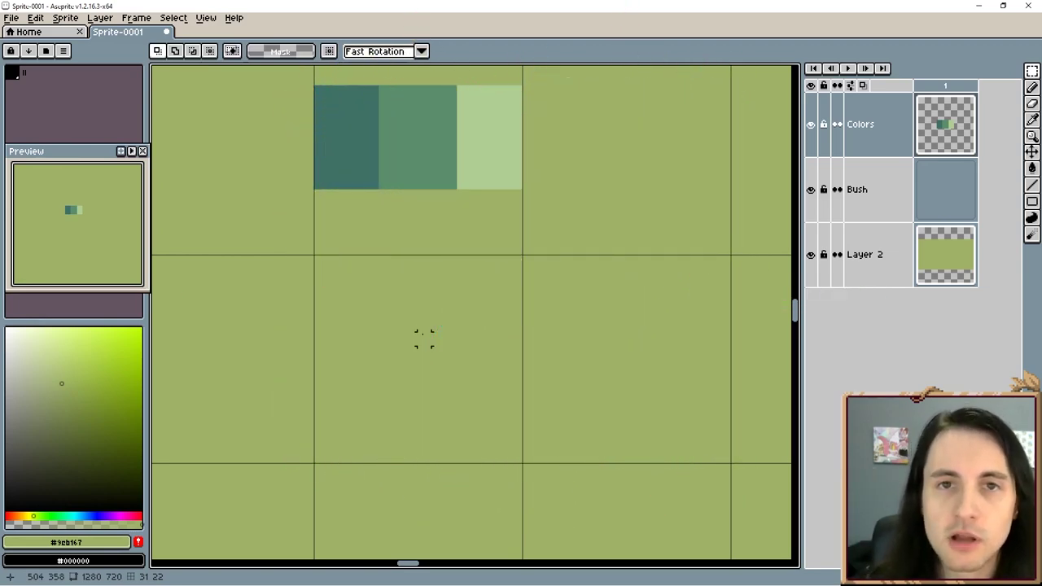
key("i")
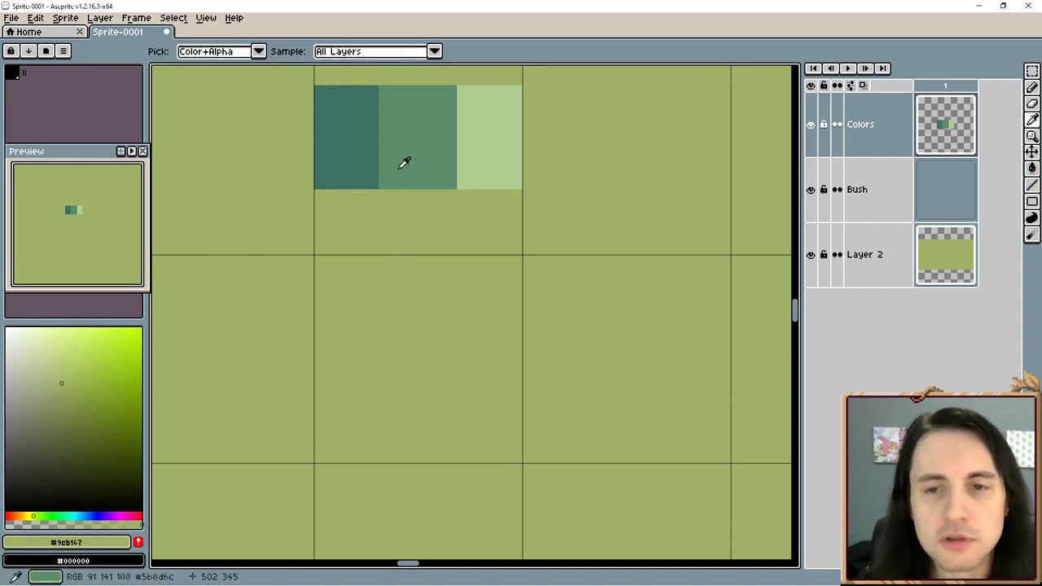
left_click(415, 142)
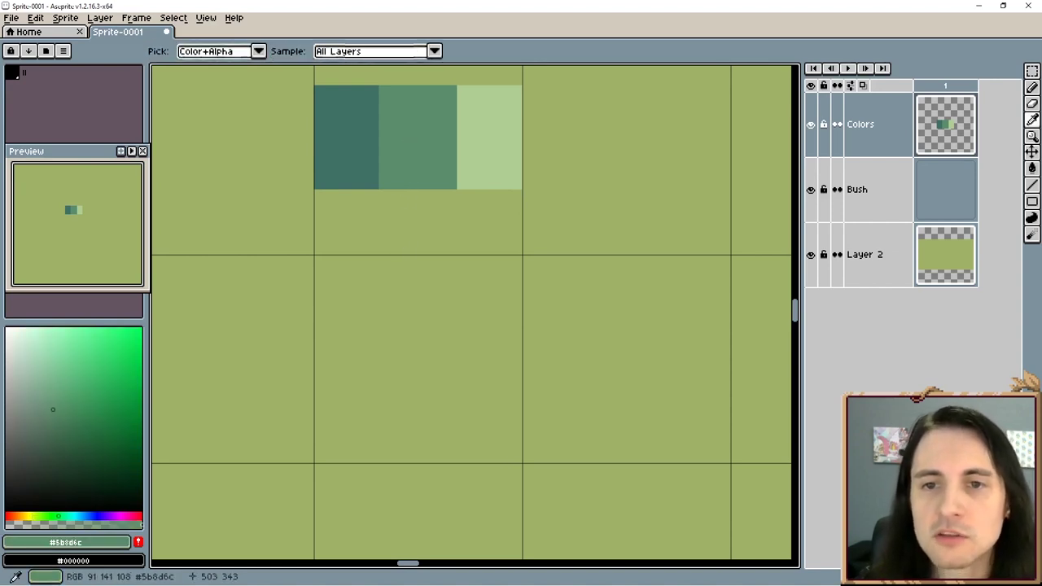
key("m")
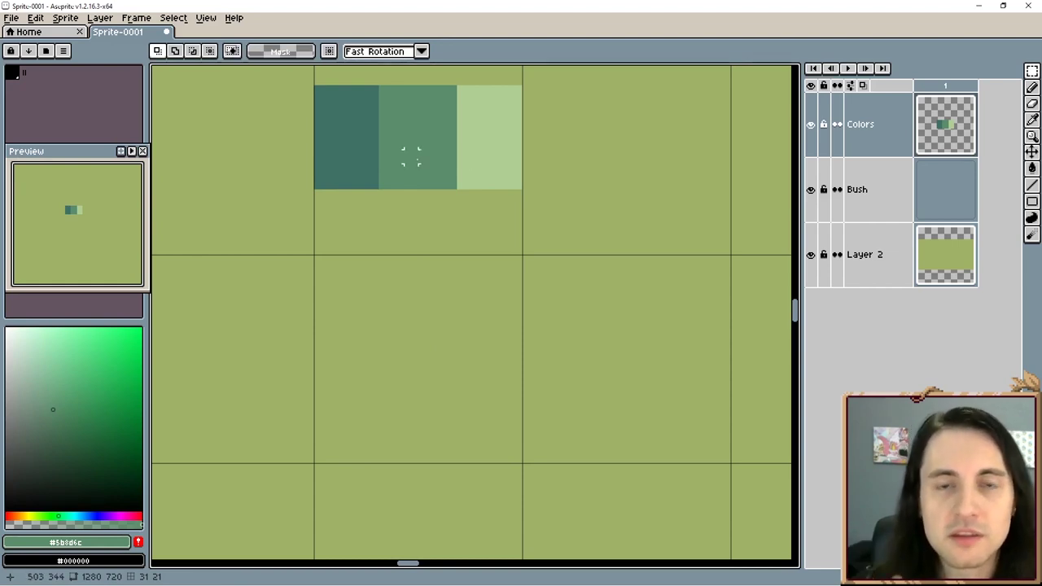
Step: Outline the top and sides of the green circle with one-pixel-wide black, leaving its bottom edge open
key("i")
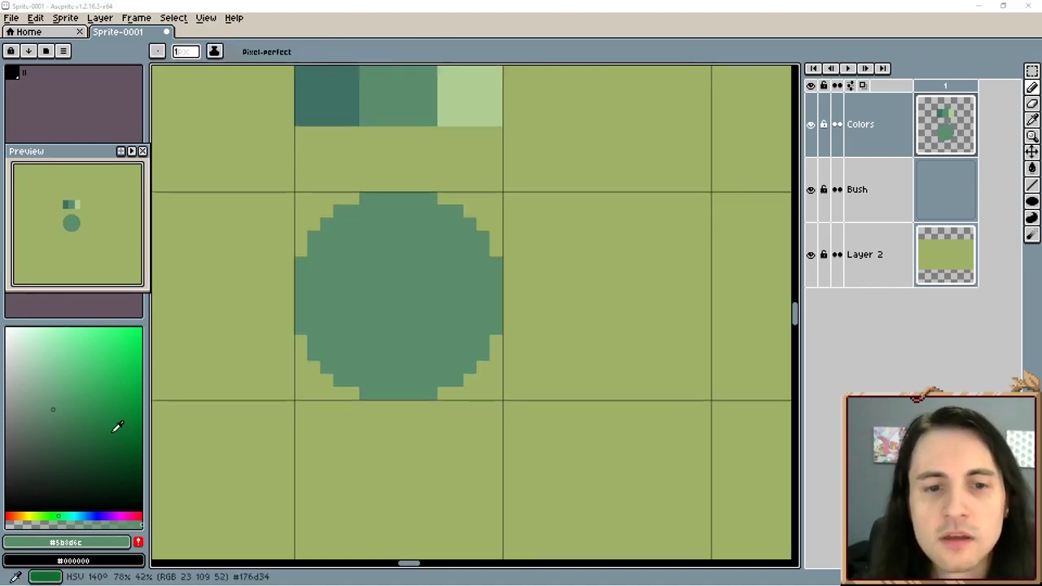
left_click(96, 456)
left_click_drag(104, 456, 154, 509)
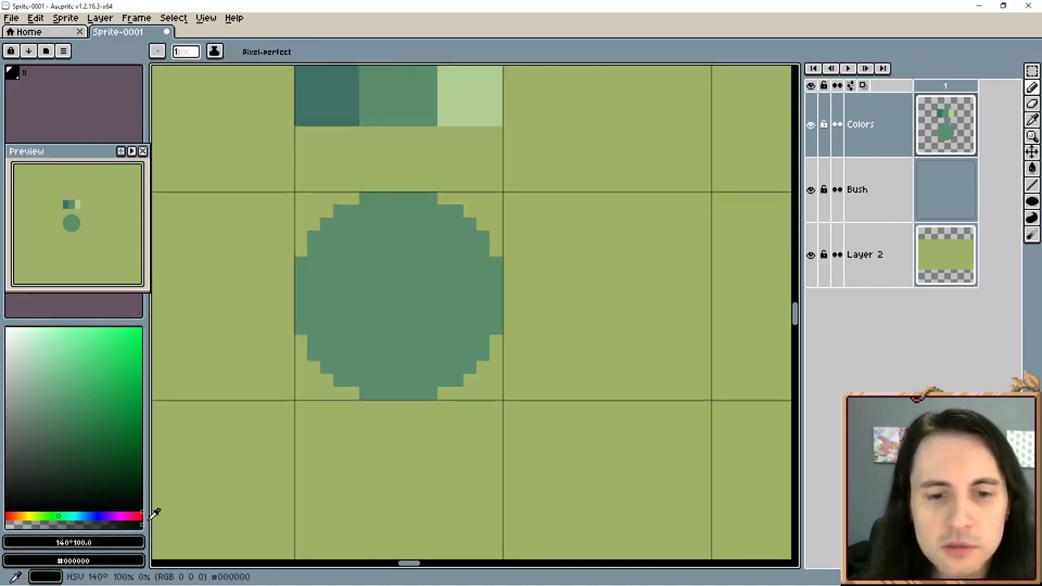
mouse_move(300, 327)
left_mouse_down()
mouse_move(308, 267)
mouse_move(301, 278)
mouse_move(300, 293)
mouse_move(314, 285)
mouse_move(327, 225)
mouse_move(368, 198)
mouse_move(431, 197)
left_mouse_up()
Step: Sample the circle's green #5b8d6c and open the foreground colour's HSV sliders beside the circle
left_click(313, 297, "alt")
left_click(304, 275, "alt")
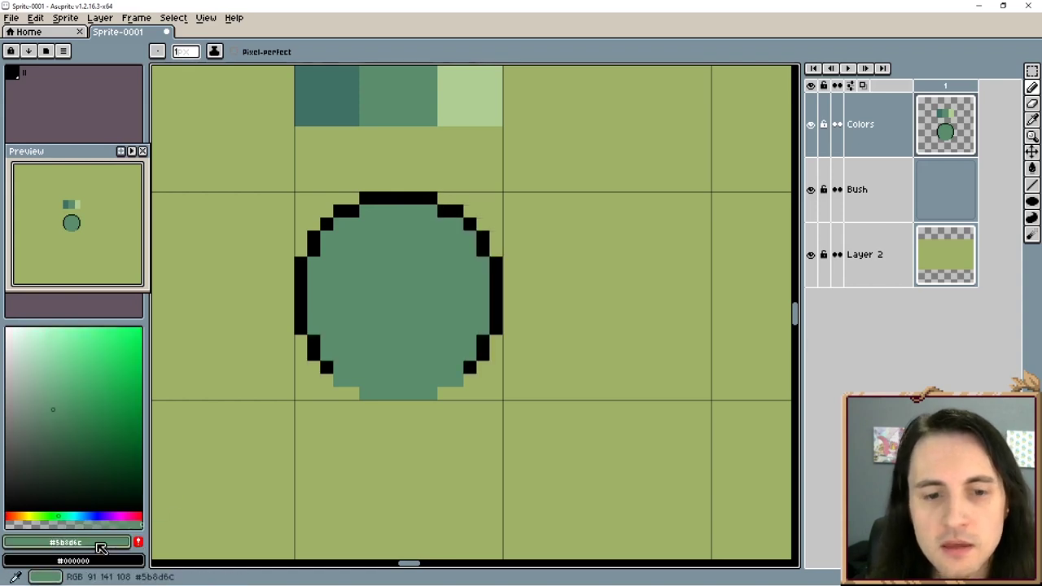
left_click(97, 542)
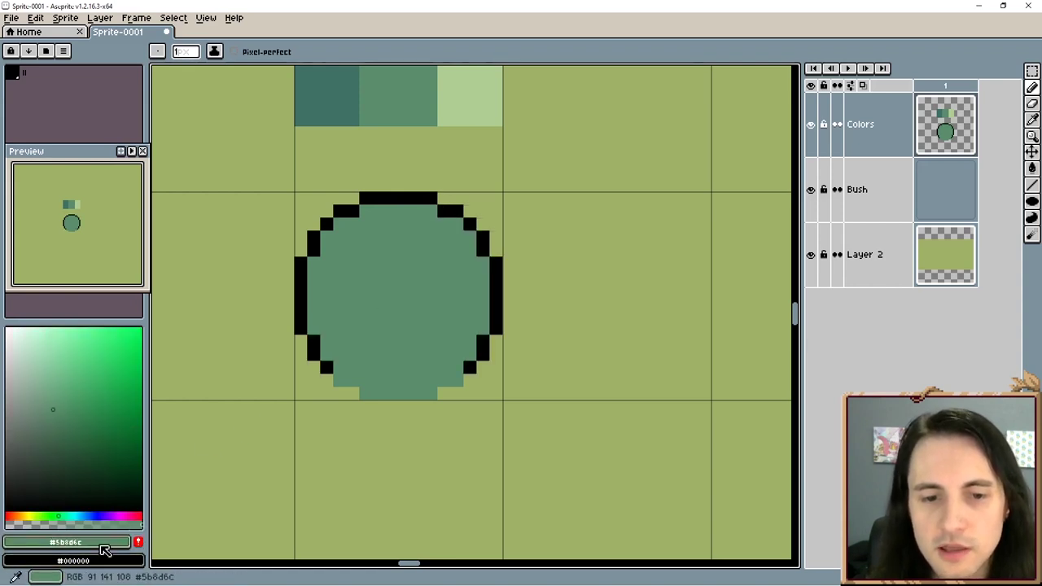
left_click(128, 542)
left_click_drag(264, 452, 728, 98)
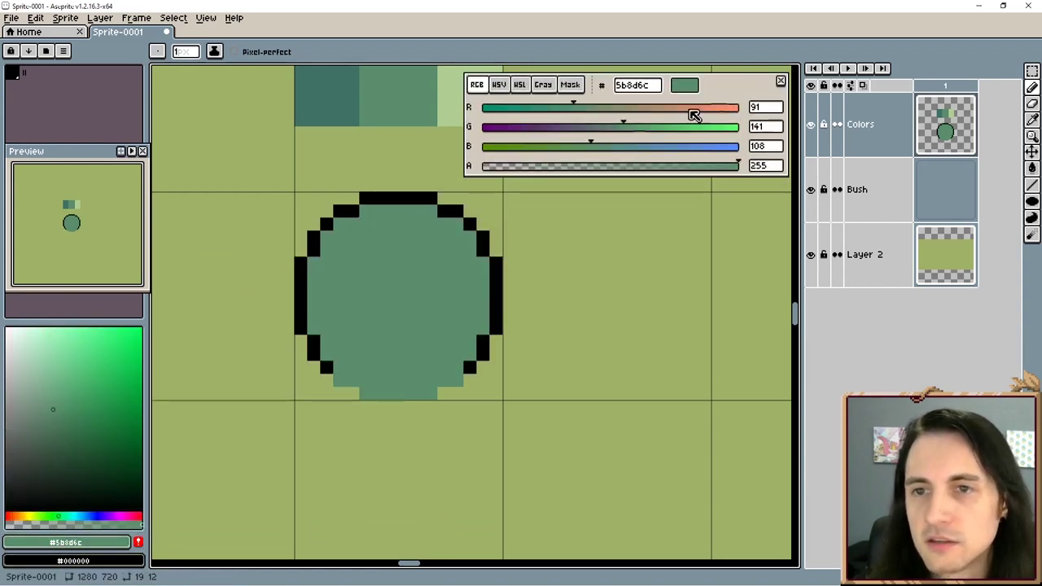
left_click(503, 85)
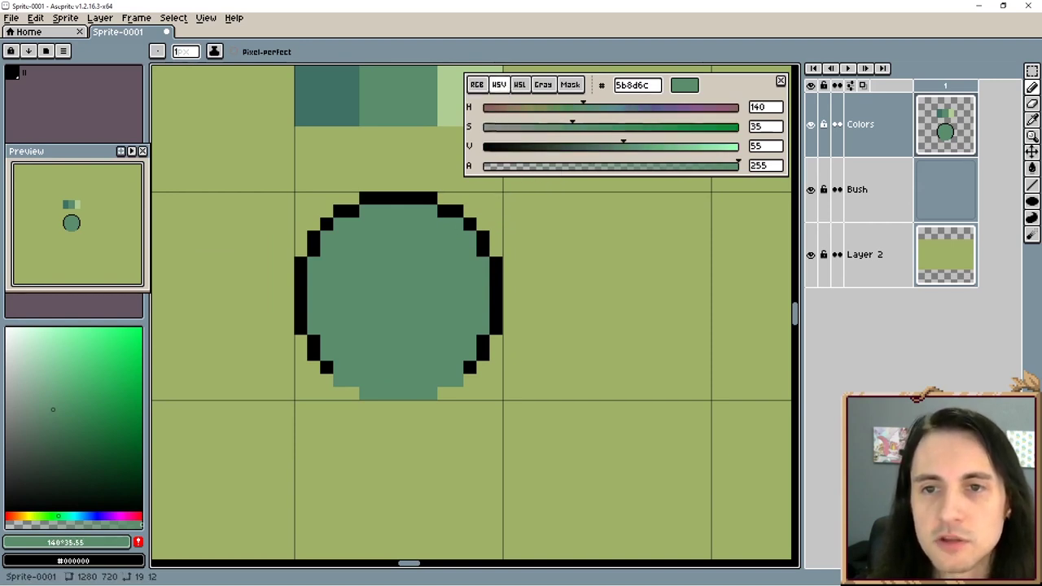
Step: Set the green's alpha to 123, blend it over one black pixel at the circle's top and sample the resulting #2b4434
left_click(609, 167)
left_click(424, 265, "alt")
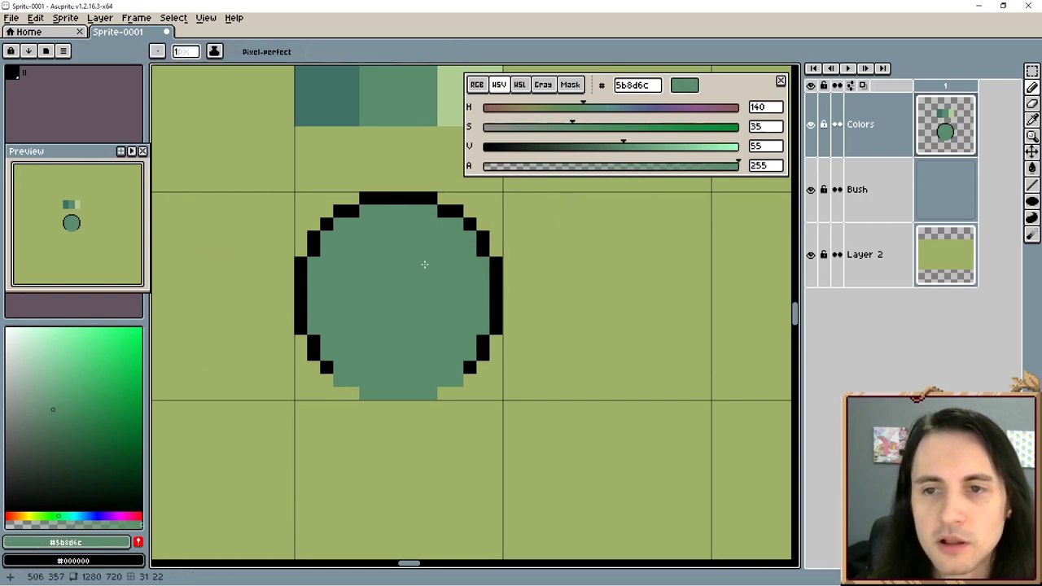
left_click(611, 168)
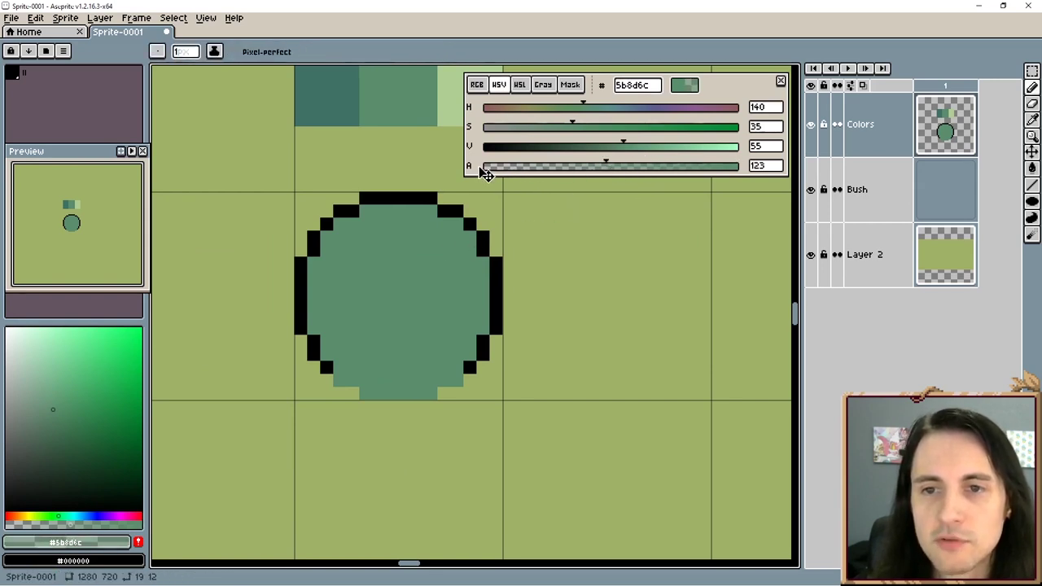
left_click(366, 198)
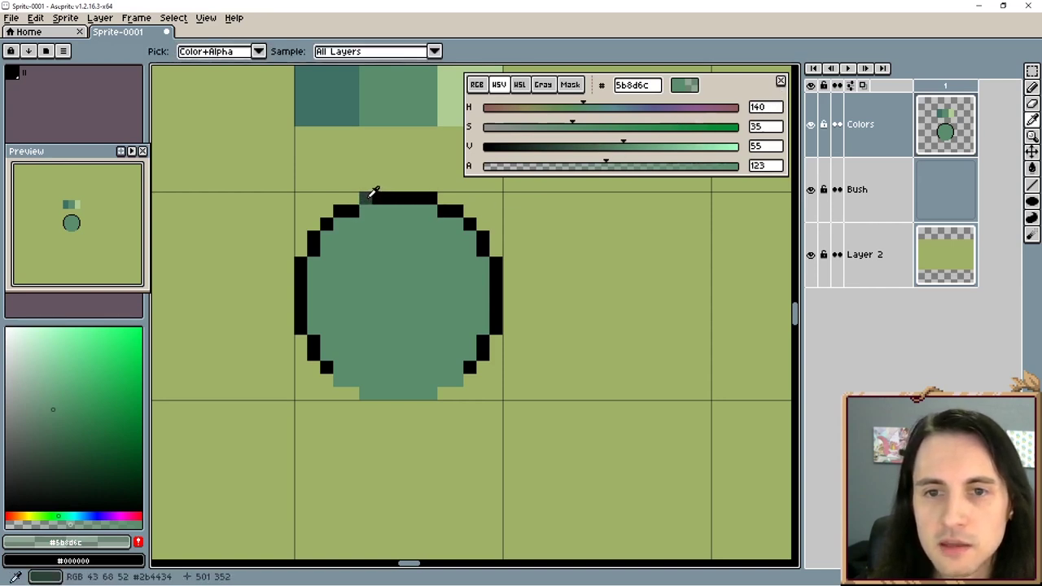
left_click(366, 198, "alt")
Step: Recolour the black outline along the circle's top and upper-left edge with the dark green #2b4434
left_click(385, 198)
mouse_move(387, 201)
left_mouse_down()
mouse_move(373, 200)
mouse_move(430, 201)
left_mouse_up()
left_click(380, 200)
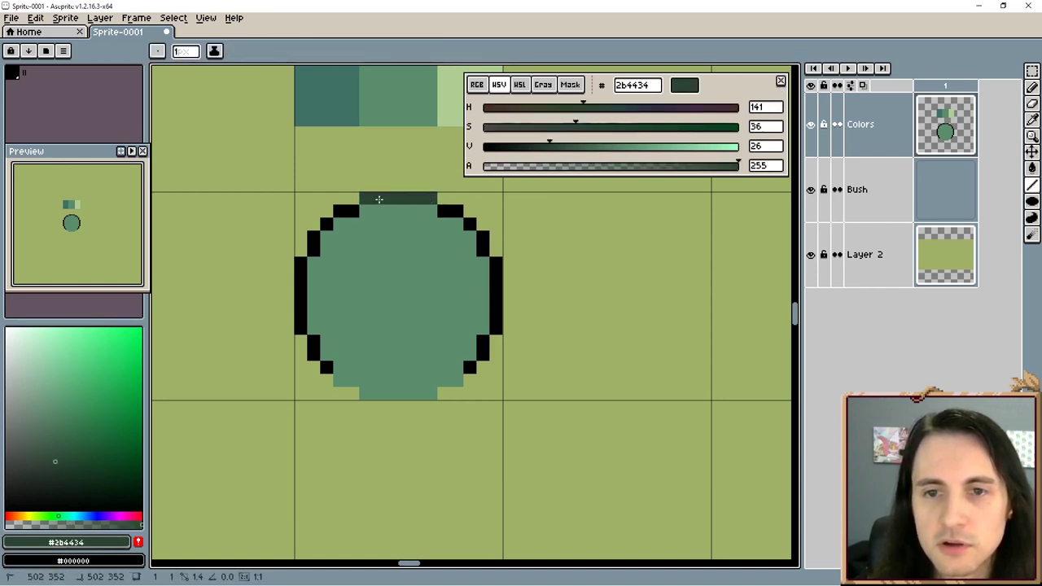
left_click(353, 211)
left_click(340, 212)
left_click(313, 238)
left_click(313, 250)
Step: Continue the dark green #2b4434 outline down the circle's upper-right edge and the upper part of both sides
left_click(443, 211)
left_click(456, 212)
left_click(470, 225)
left_click(483, 238)
left_click(482, 251)
left_click(496, 264)
left_click(495, 277)
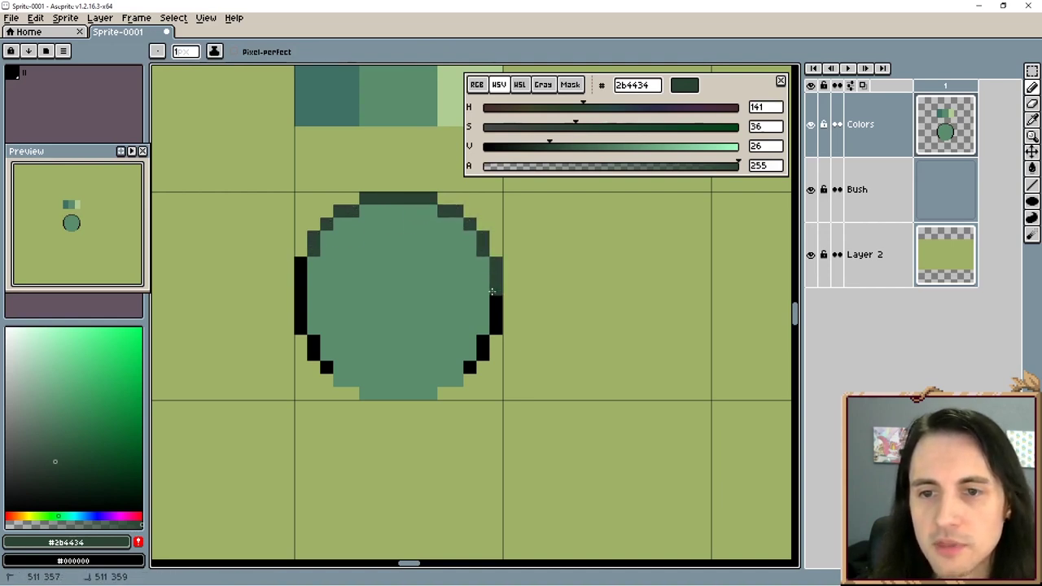
left_click(300, 264)
left_click(301, 277)
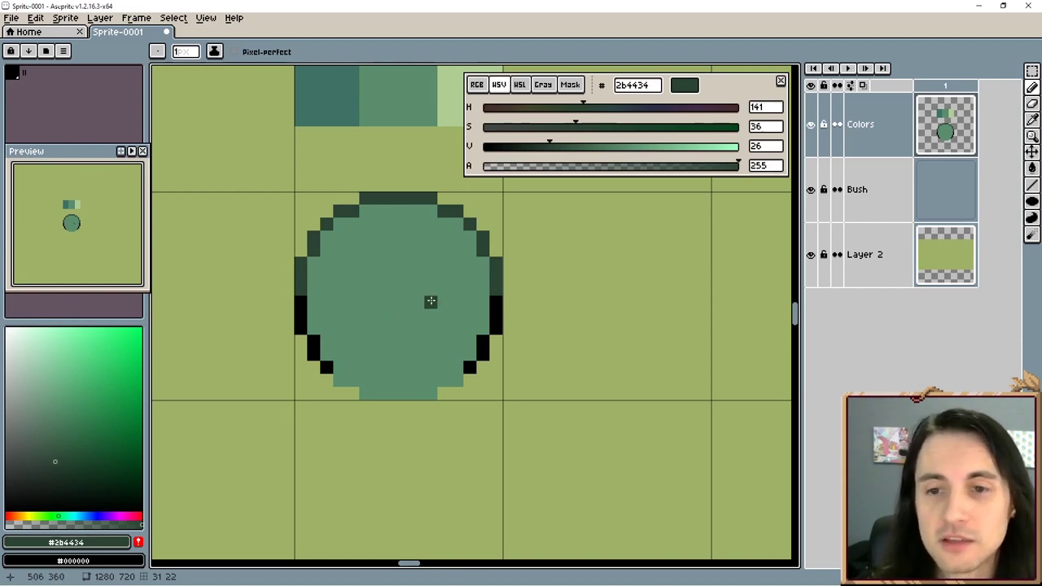
Step: Sample the darkest swatch #407165 and shade the lower part of the circle with a curved shadow down to its bottom edge
mouse_move(732, 89)
left_mouse_down()
mouse_move(721, 92)
mouse_move(733, 88)
left_mouse_up()
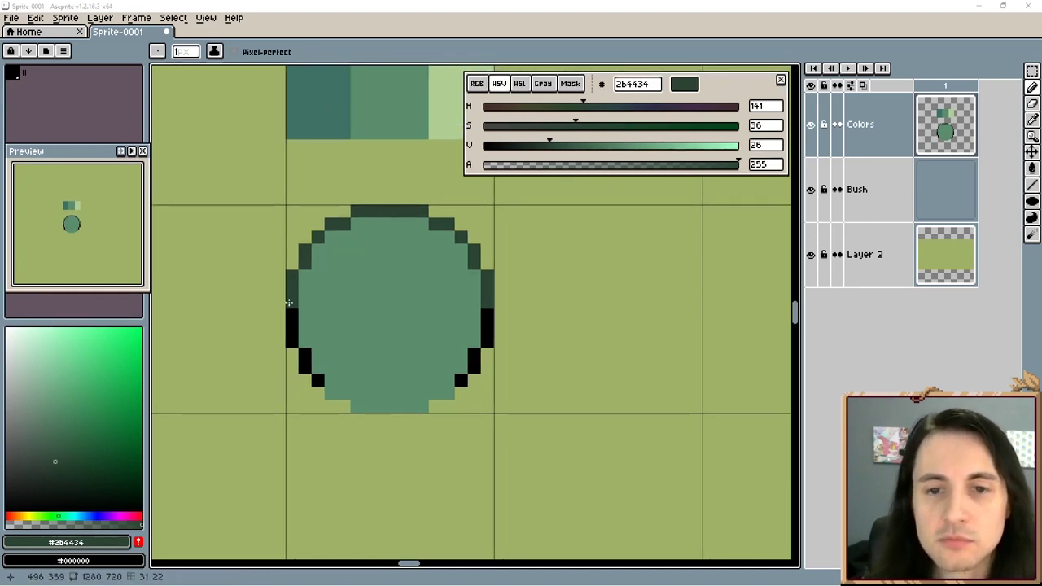
left_click(328, 104, "alt")
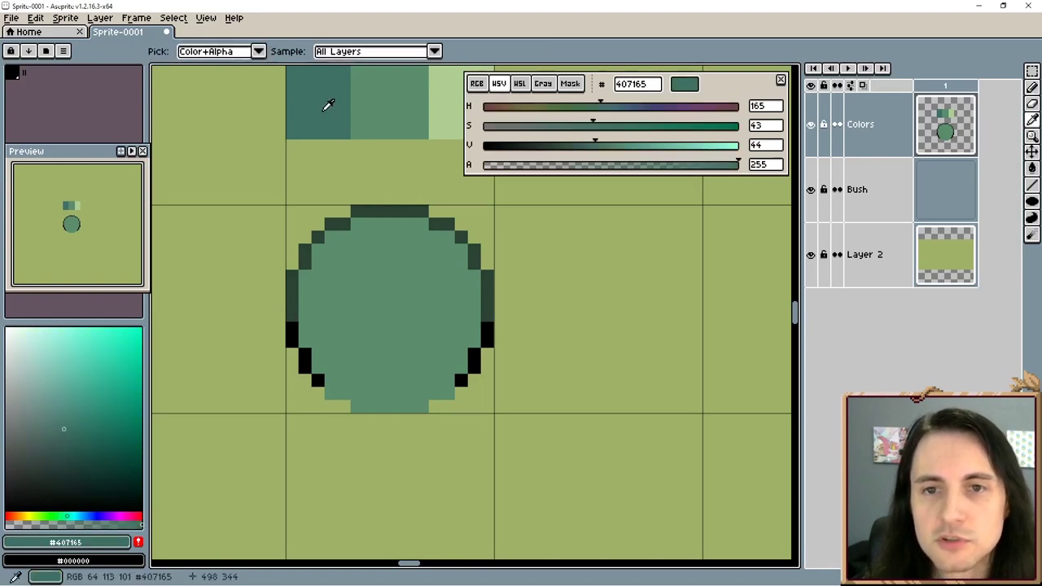
left_click(308, 335)
mouse_move(328, 353)
left_mouse_down()
mouse_move(326, 376)
mouse_move(337, 385)
mouse_move(448, 392)
mouse_move(471, 338)
mouse_move(404, 367)
mouse_move(327, 368)
mouse_move(317, 348)
mouse_move(331, 354)
left_mouse_up()
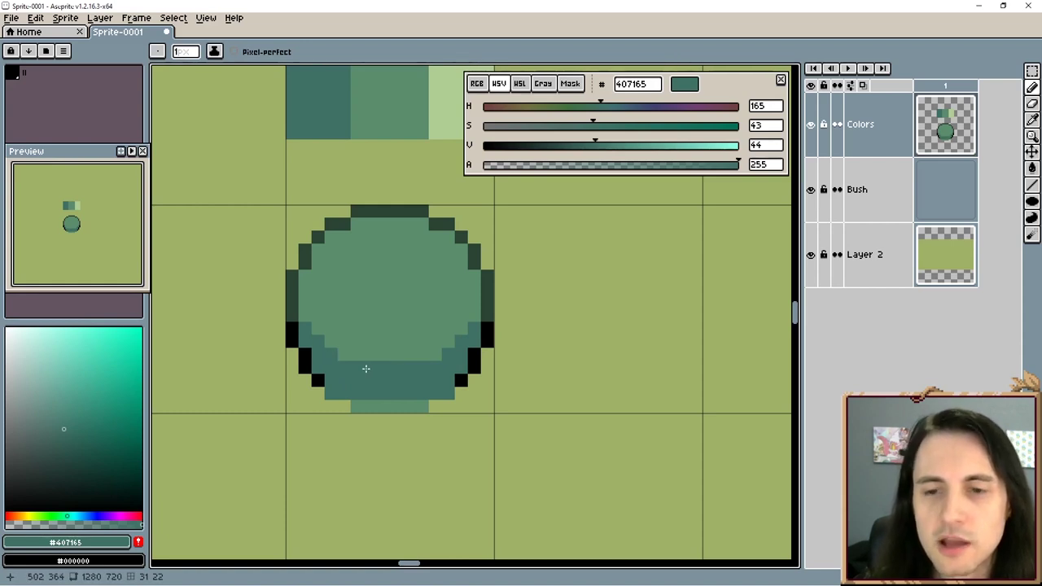
left_click_drag(360, 402, 411, 402)
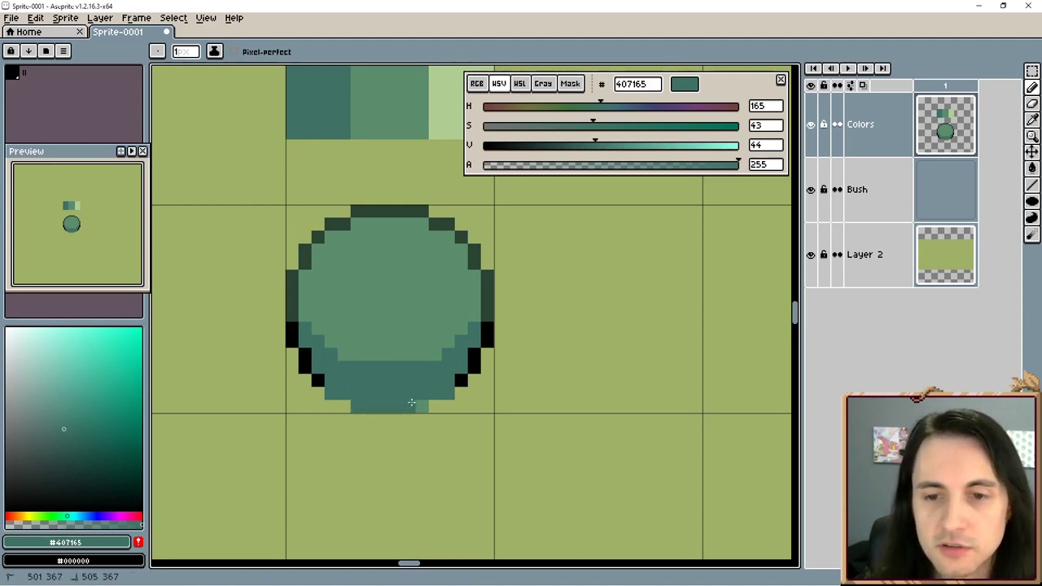
left_click(318, 380, "alt")
key("alt+r")
left_click(329, 386)
left_click(306, 308, "alt")
key("r")
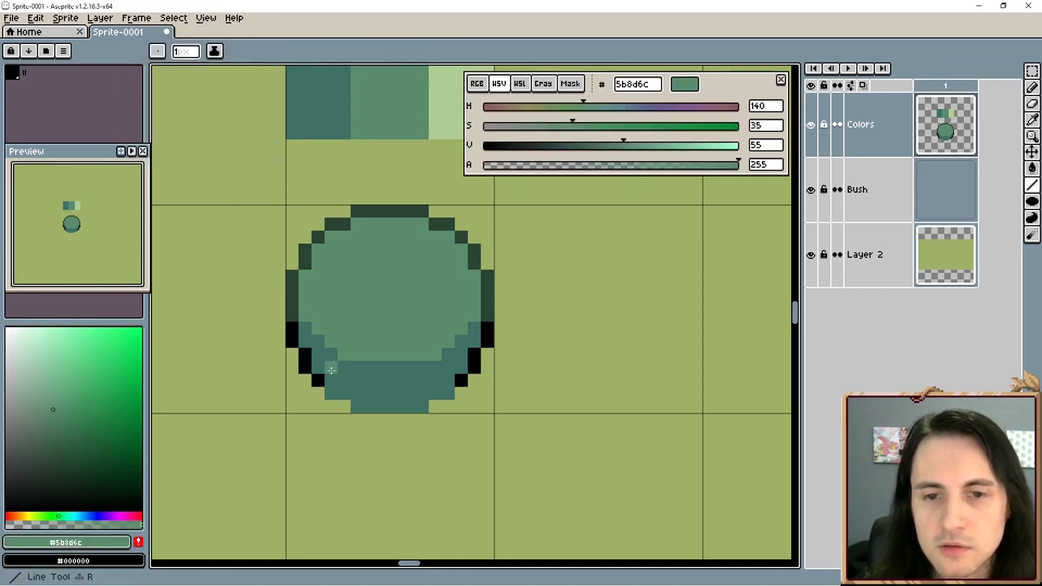
Step: Sample the outline's dark green #2b4434 and pencil a pixel at the circle's lower-left and lower-right corners
left_click(293, 298, "alt")
key("b")
left_click(331, 393)
left_click(449, 393)
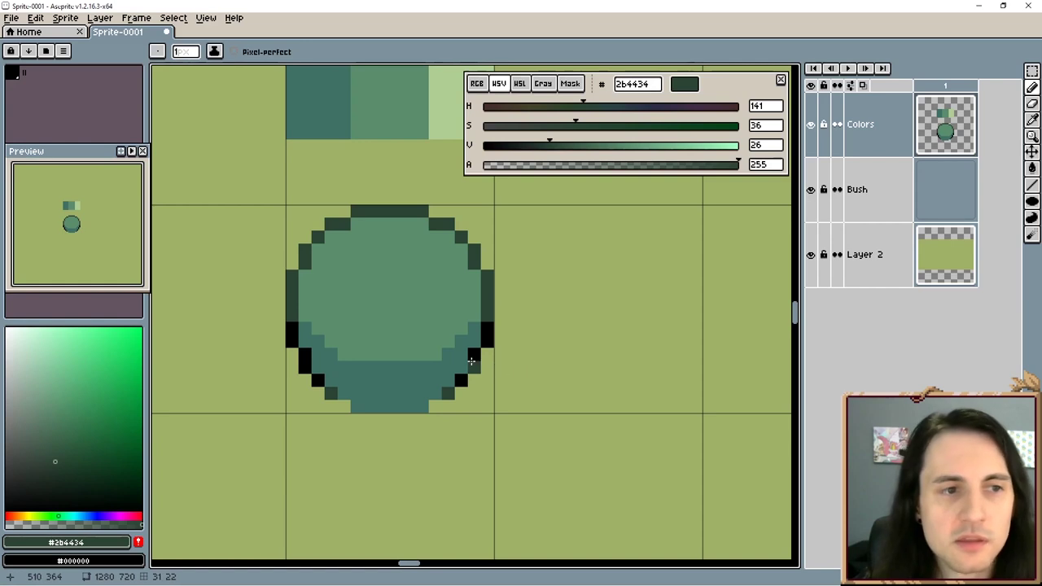
scroll(100, 246, "up", 2)
left_click_drag(84, 223, 129, 252)
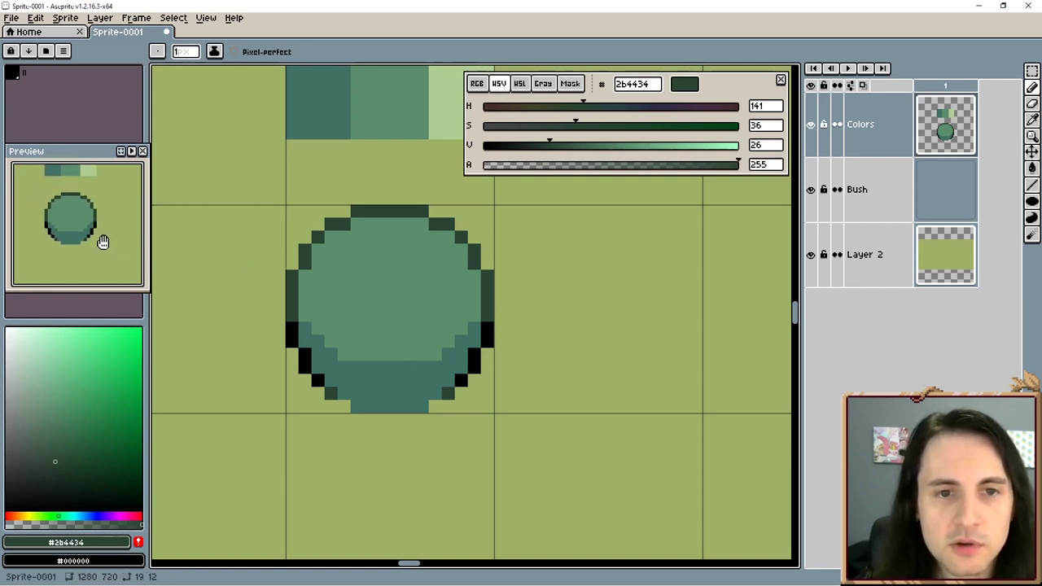
Step: Sample the shadow green #407165 and draw a one-pixel shadow line down the inner left and right sides of the circle
left_click(312, 335, "alt")
key("alt+r")
key("Escape")
key("l")
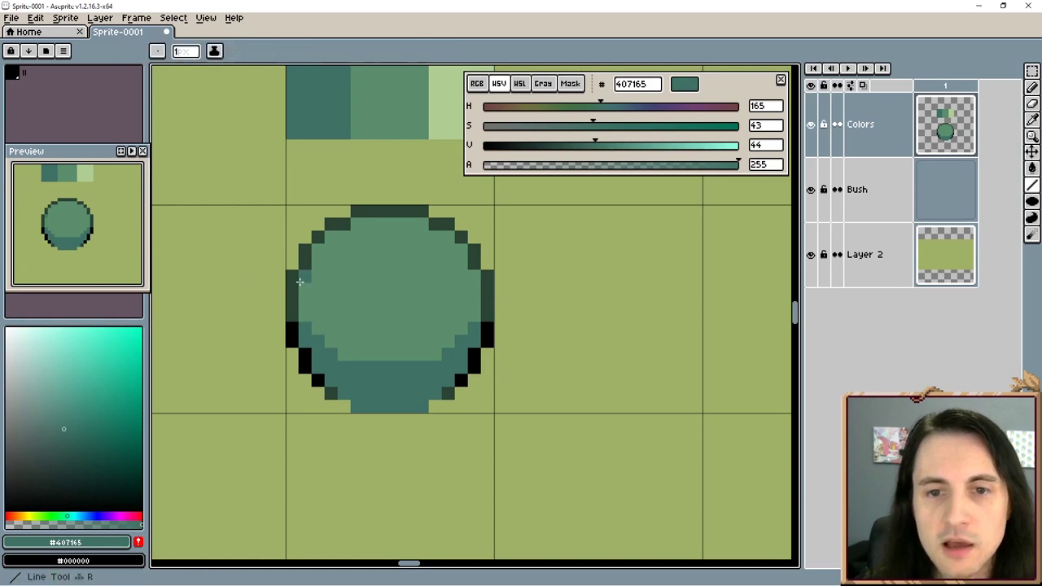
left_click_drag(474, 280, 474, 321)
key("alt+r")
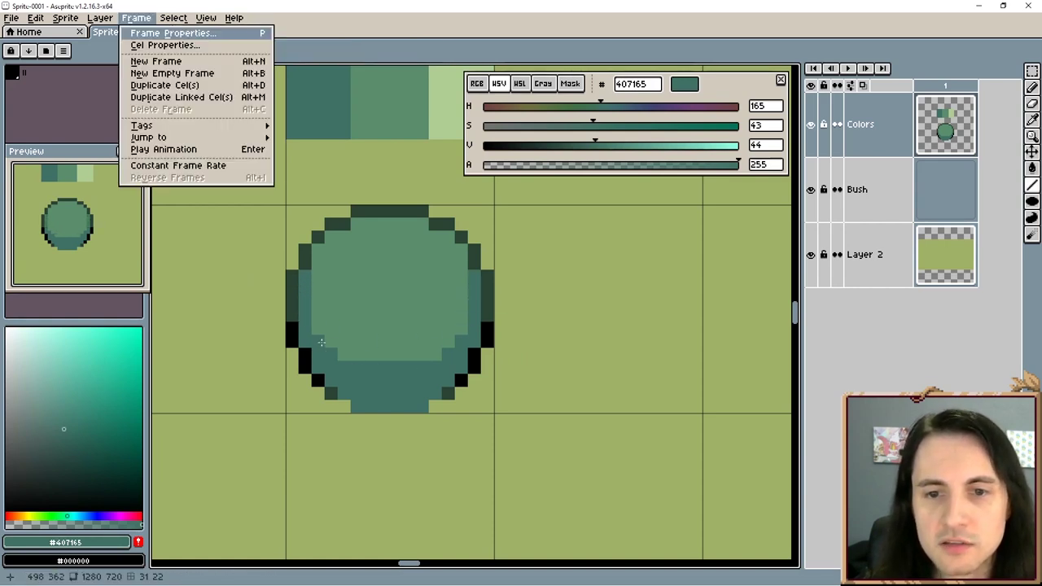
key("Escape")
Step: Pencil #407165 pixels at both ends of the shadow's flat upper edge to round its curve
key("b")
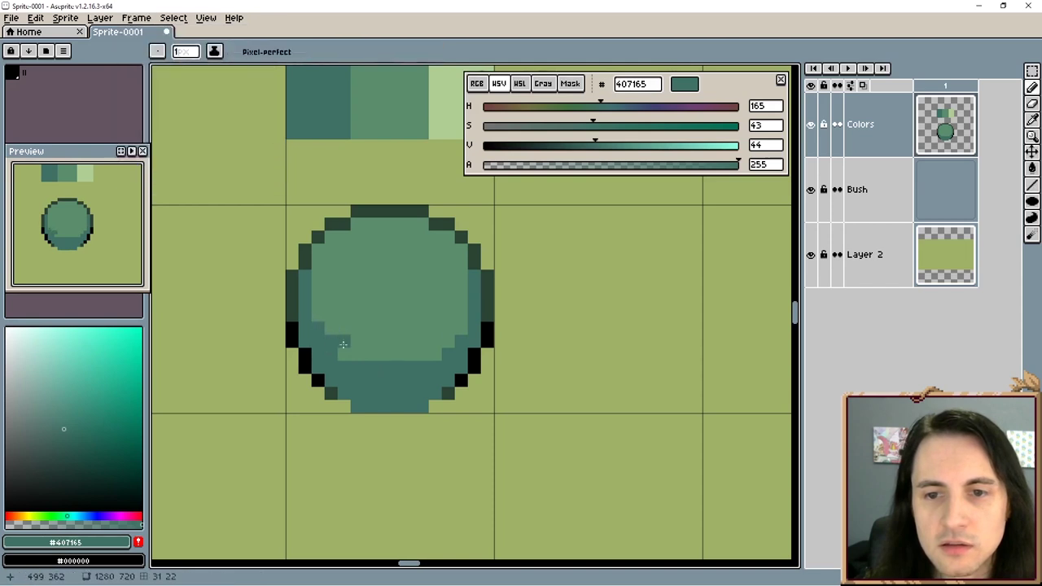
left_click(344, 354)
left_click(422, 353)
left_click(357, 354)
left_click(423, 354)
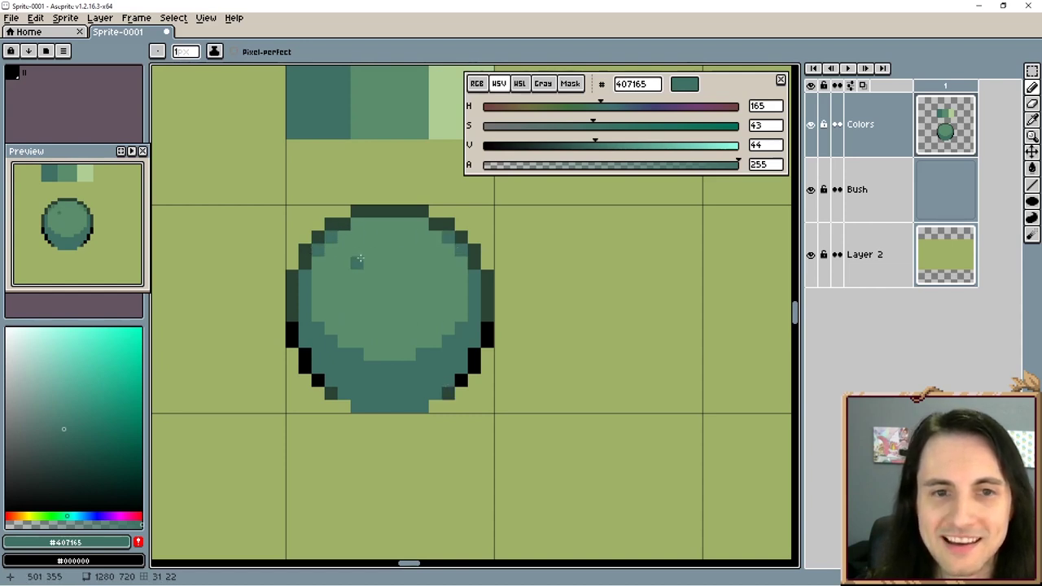
Step: Try a light green #afce93 highlight directly beneath the circle's top outline
key("i")
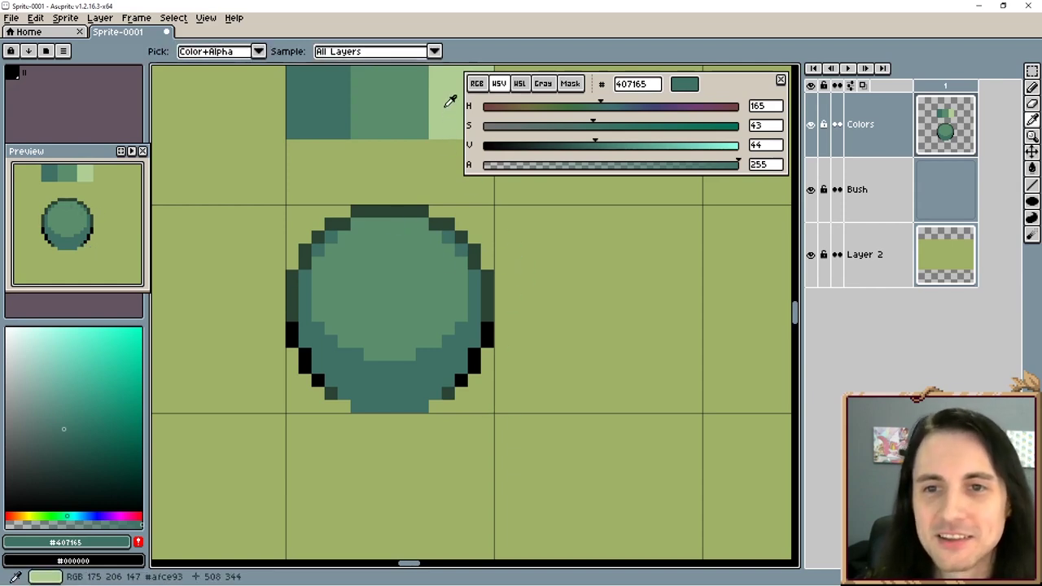
left_click(450, 101, "alt")
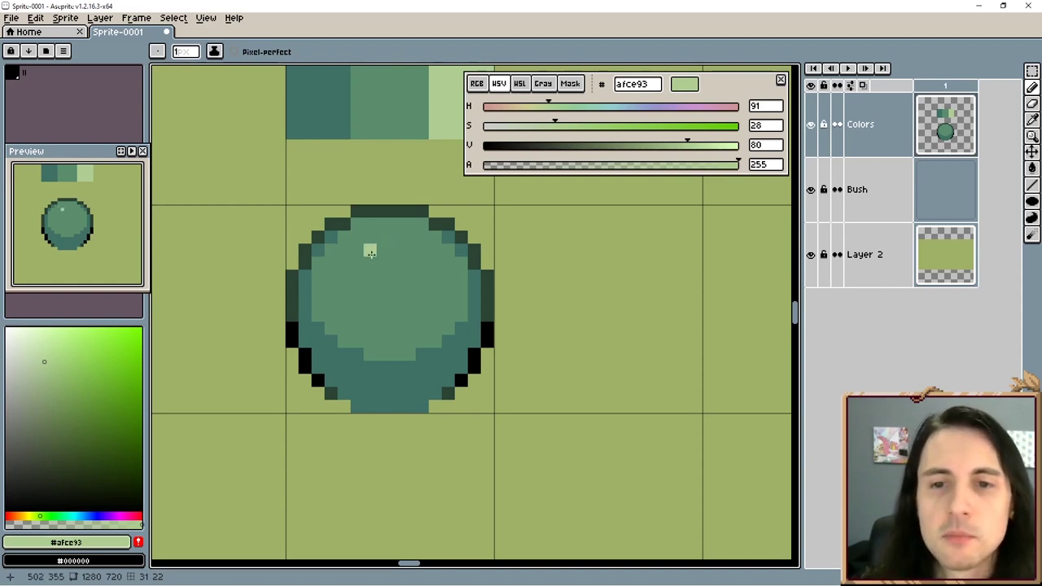
mouse_move(356, 224)
left_mouse_down()
mouse_move(416, 230)
mouse_move(347, 237)
mouse_move(438, 236)
left_mouse_up()
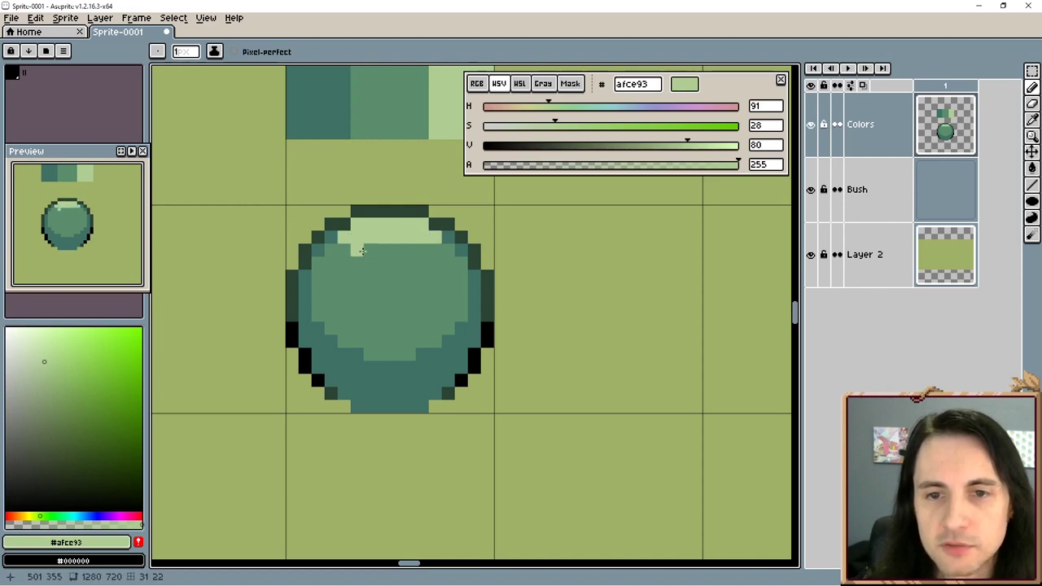
left_click_drag(329, 250, 444, 252)
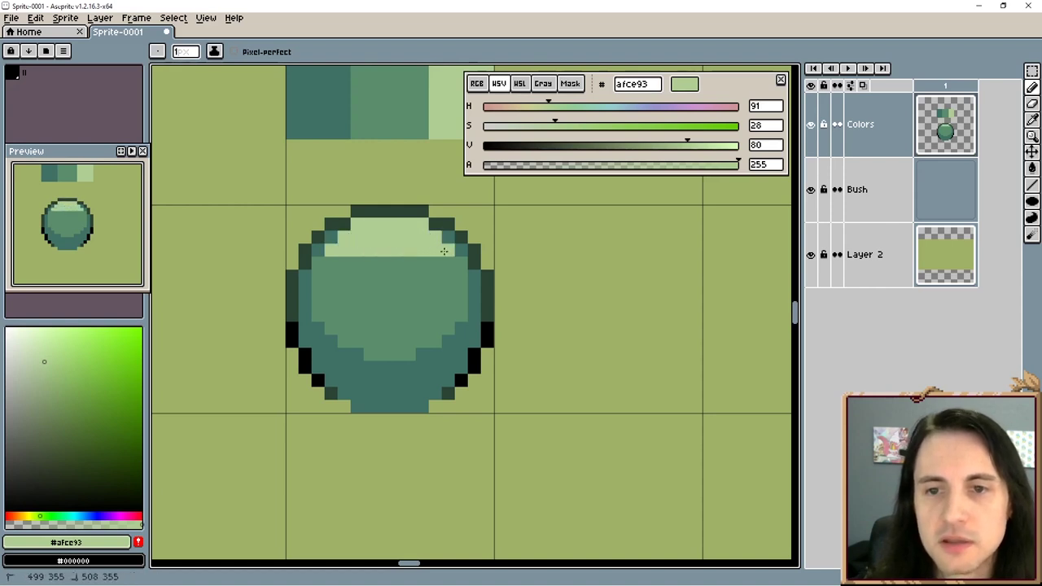
left_click(381, 275, "alt")
key("ctrl+z")
key("ctrl+z")
key("ctrl+z")
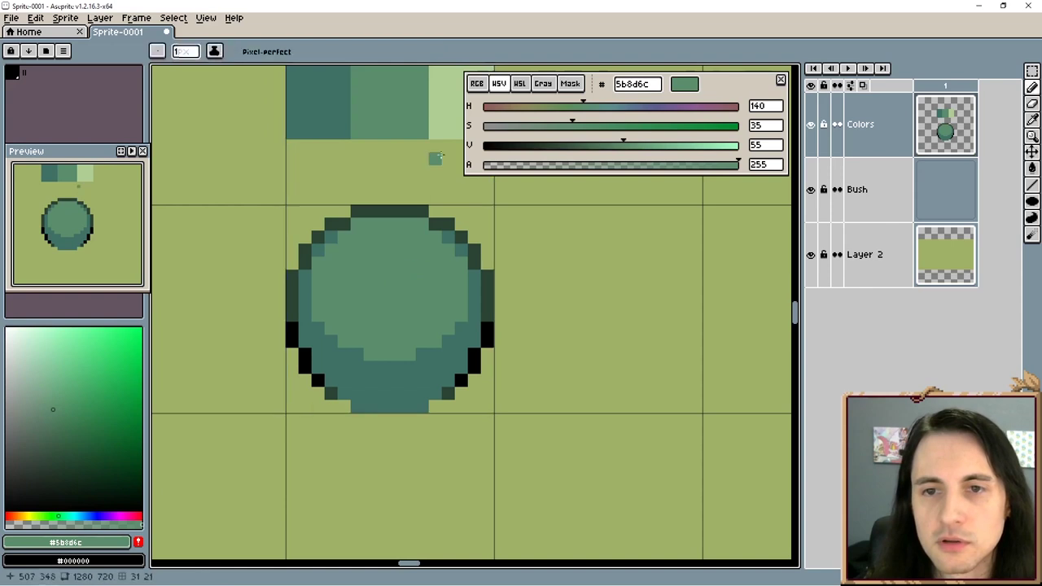
Step: Sample the lightest swatch #afce93 and paint a highlight patch in the circle's upper centre, one pixel below the top outline
left_click(453, 109, "alt")
left_click_drag(368, 263, 397, 263)
left_click_drag(358, 265, 422, 263)
mouse_move(357, 250)
left_mouse_down()
mouse_move(406, 254)
mouse_move(349, 265)
mouse_move(420, 272)
left_mouse_up()
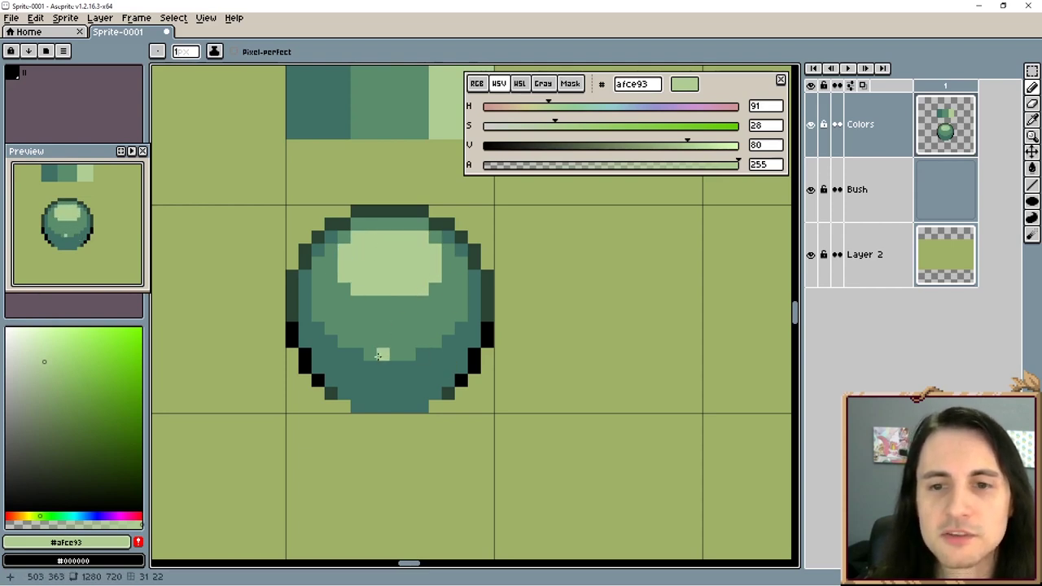
scroll(377, 356, "down", 2)
scroll(454, 354, "up", 2)
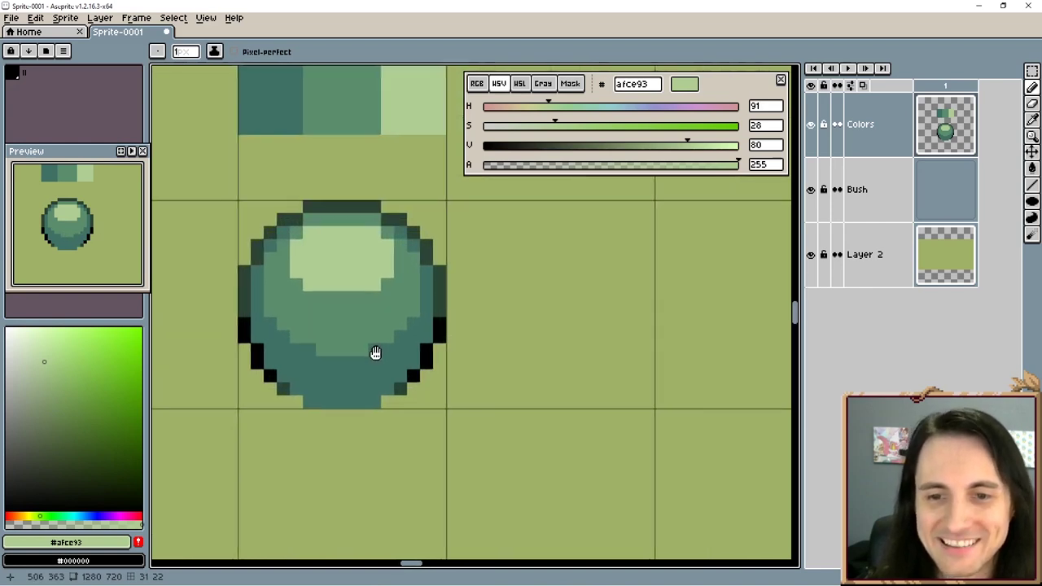
left_click_drag(370, 354, 412, 353)
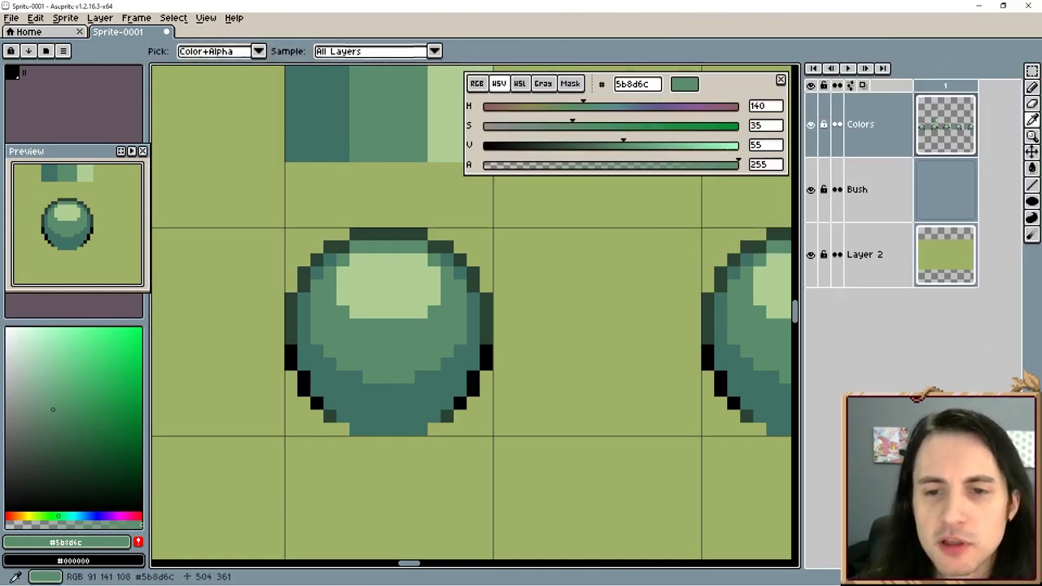
Step: Sample the shadow green #407165 and pencil jagged leaf-like notches along the shadow's upper edge
left_click(369, 386, "alt")
key("alt+r")
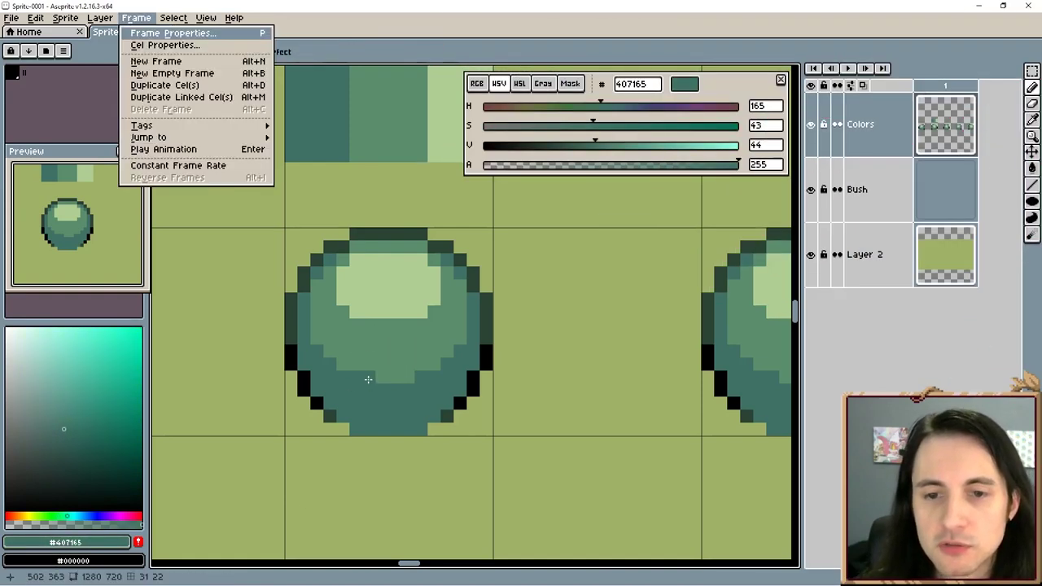
key("Escape")
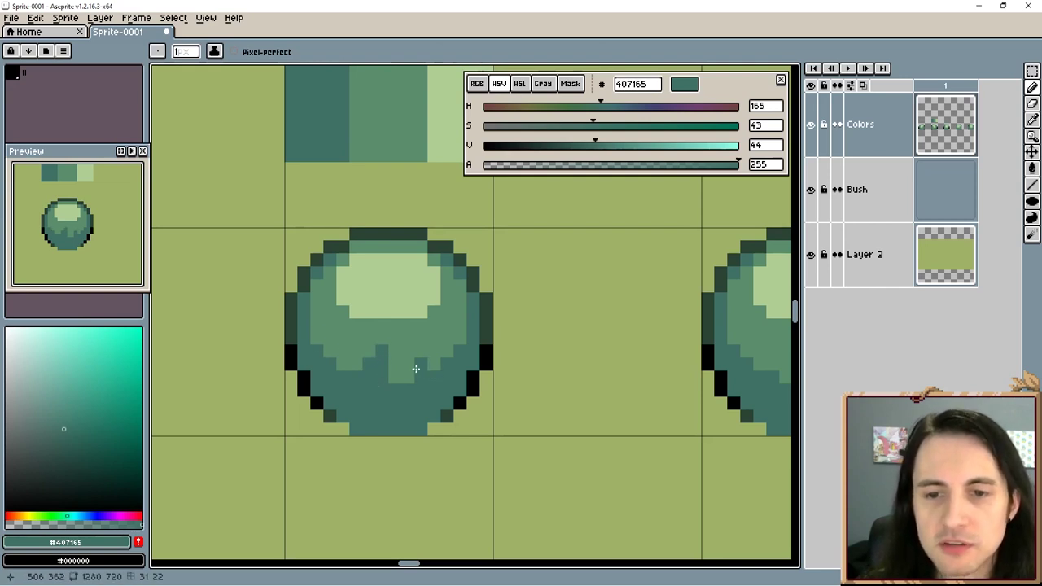
Step: Pencil two small stepped leaf clusters in #407165 on the empty tile beside the circle
left_click(572, 319)
left_click(574, 312)
left_click(568, 298)
left_click(554, 299)
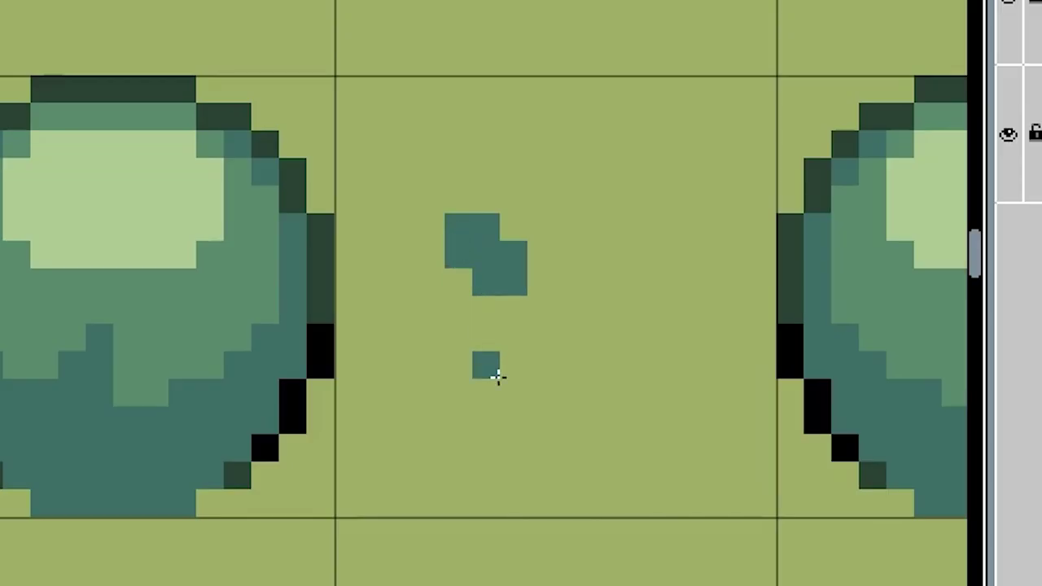
mouse_move(516, 144)
left_mouse_down()
mouse_move(540, 147)
mouse_move(558, 168)
left_mouse_up()
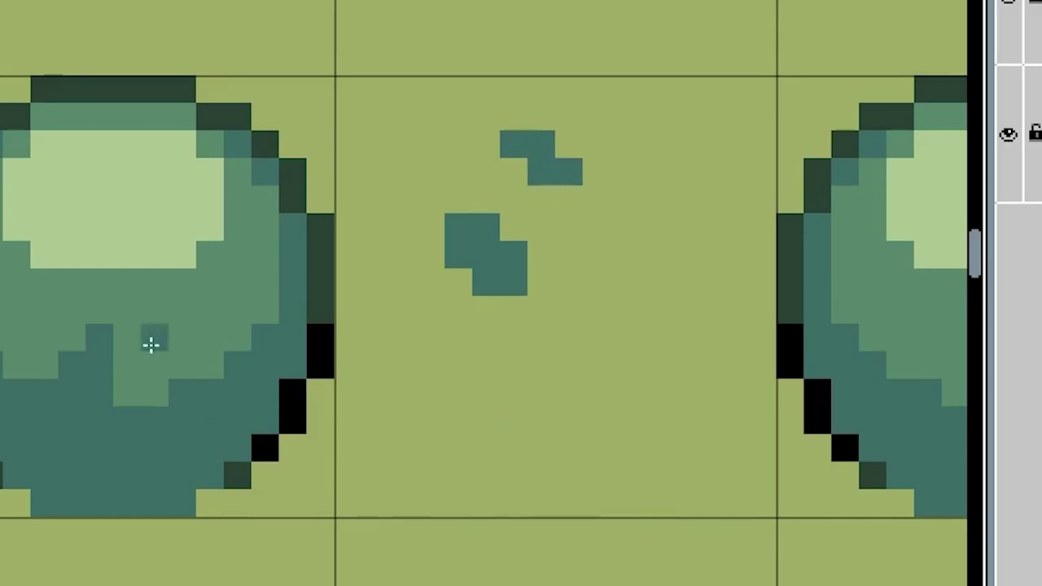
Step: Add a stray shadow pixel on the circle's left side and trim the shadow's centre notch and right-hand stray pixel with the mid green
key("alt")
key("alt+r")
left_click(555, 338)
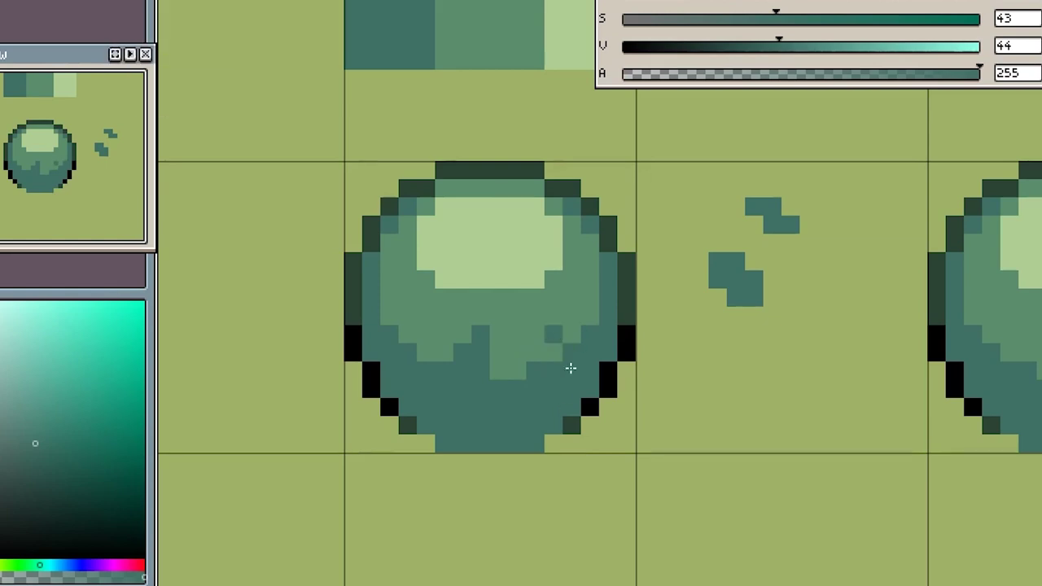
left_click(407, 316)
left_click(452, 358, "alt")
left_click_drag(479, 353, 478, 335)
left_click(551, 337)
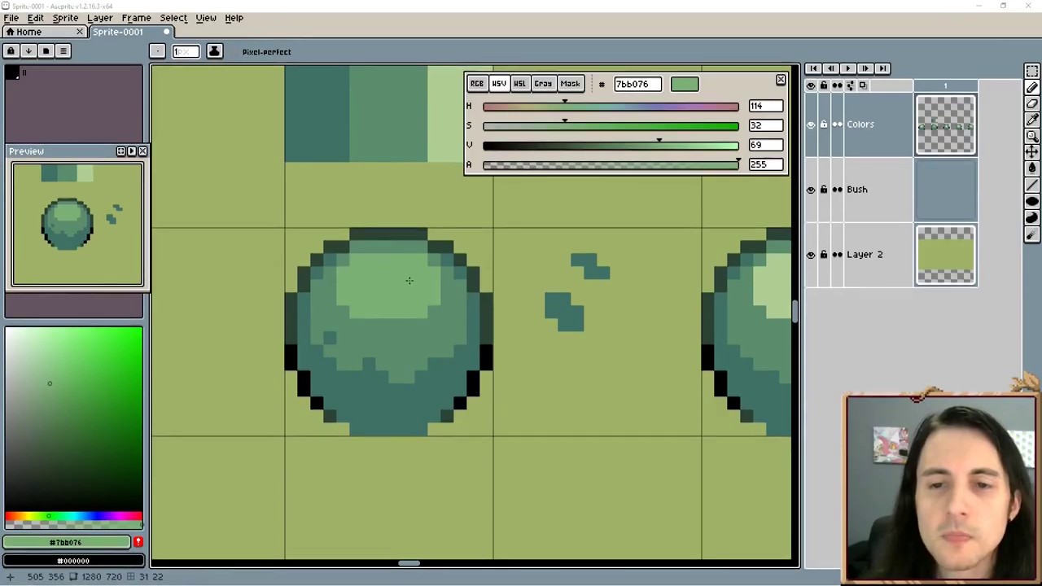
Step: Sample the mid green #5b8d6c and carve a jagged leaf edge into the bottom and right side of the highlight
left_click(375, 318, "alt")
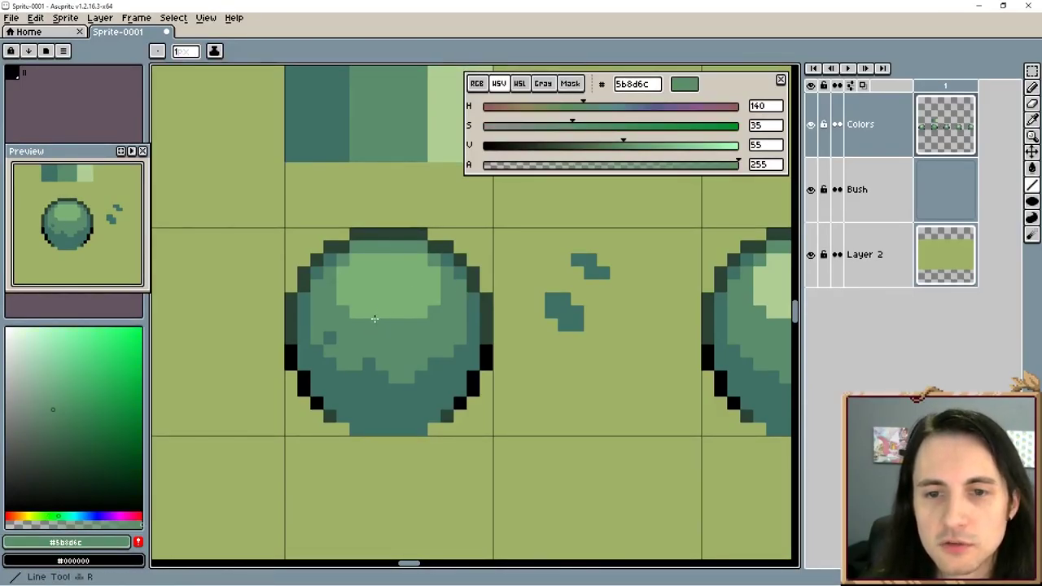
left_click(373, 314)
left_click(396, 313)
left_click(422, 301)
left_click_drag(422, 301, 429, 300)
left_click(419, 289)
left_click(421, 307)
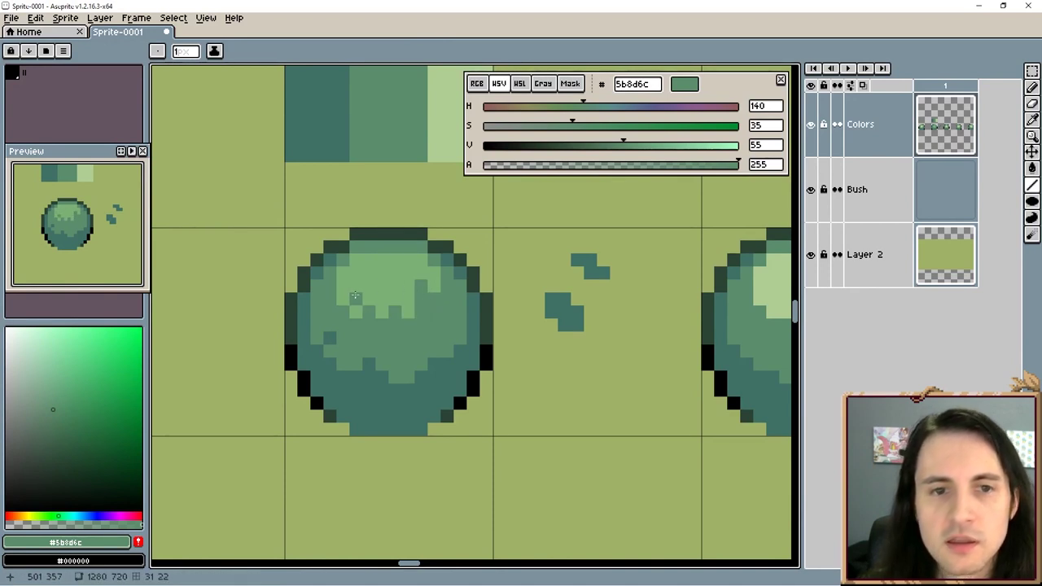
Step: Extend the highlight's right side with its own sampled green and add a stray shadow-green pixel at the circle's lower right
left_click(372, 267, "alt")
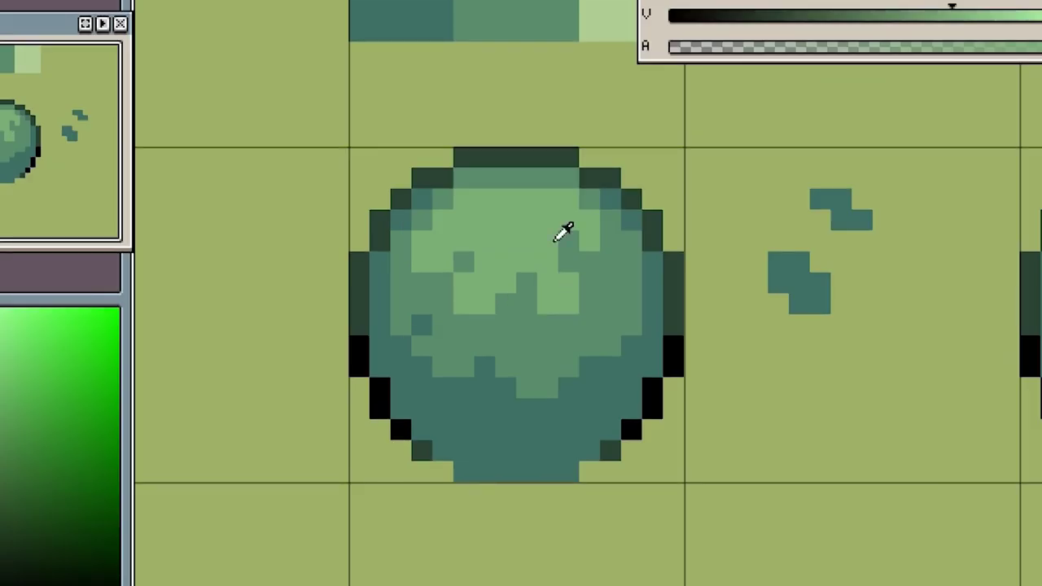
left_click_drag(610, 241, 610, 262)
left_click(570, 241)
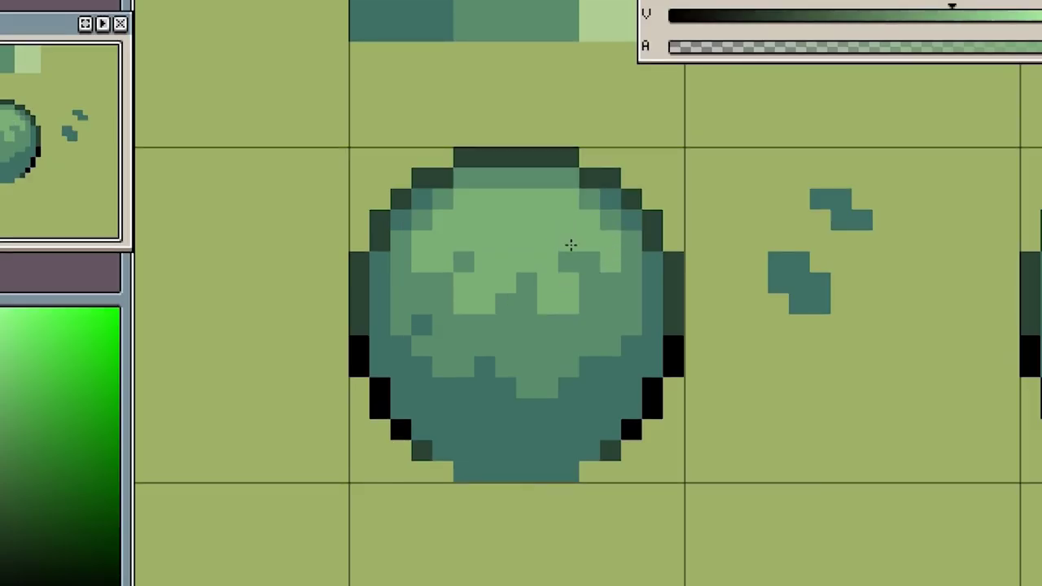
left_click(588, 371, "alt")
left_click(569, 345)
Step: Sample the shadow green, darken it and lay a one-pixel band of #376156 across the circle's base
left_click(368, 301, "alt")
left_click(496, 420, "alt")
left_click_drag(824, 18, 796, 39)
left_click_drag(444, 449, 583, 441)
left_click(825, 16)
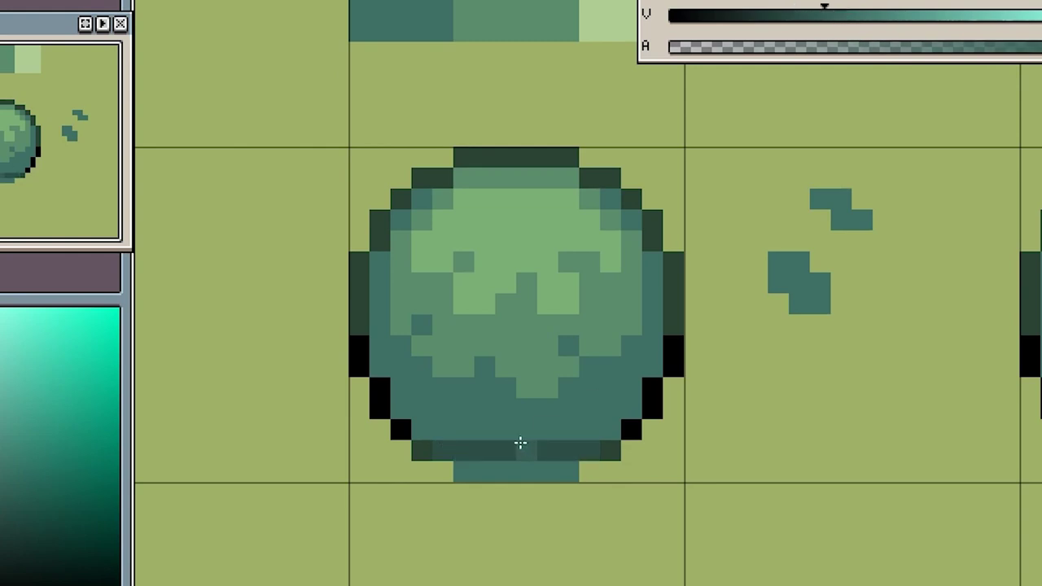
key("g")
left_click(519, 443)
left_click(463, 428)
key("ctrl+z")
Step: Pencil the darker green #376156 into a jagged shadow above the base band and along the circle's bottom row
key("b")
left_click_drag(421, 429, 477, 415)
left_click_drag(569, 430, 615, 411)
left_click_drag(569, 470, 465, 471)
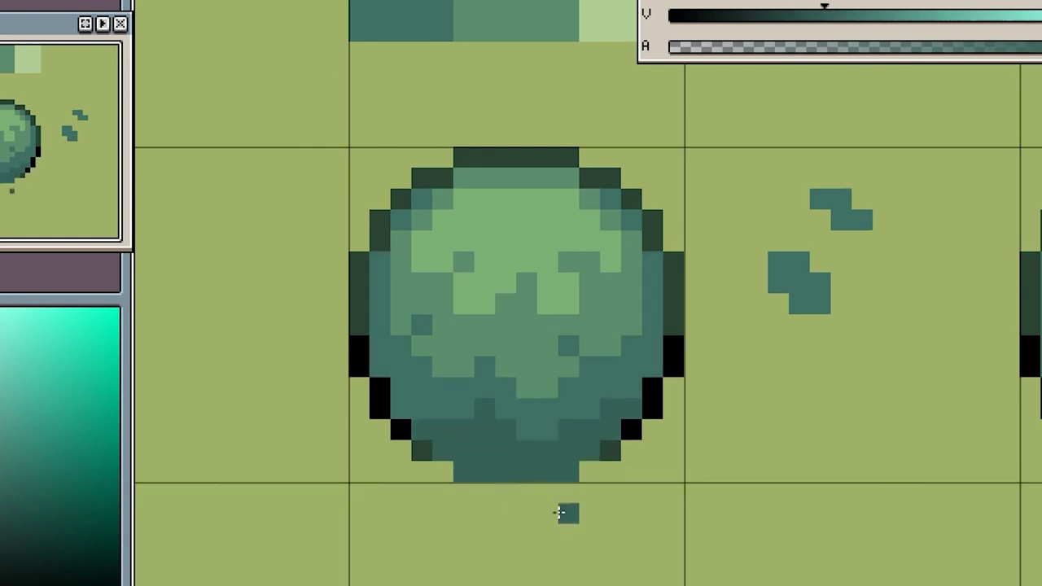
Step: Set the eraser to 1 px and erase the circle's bottom row and the two outline pixels at its lower corners
key("e")
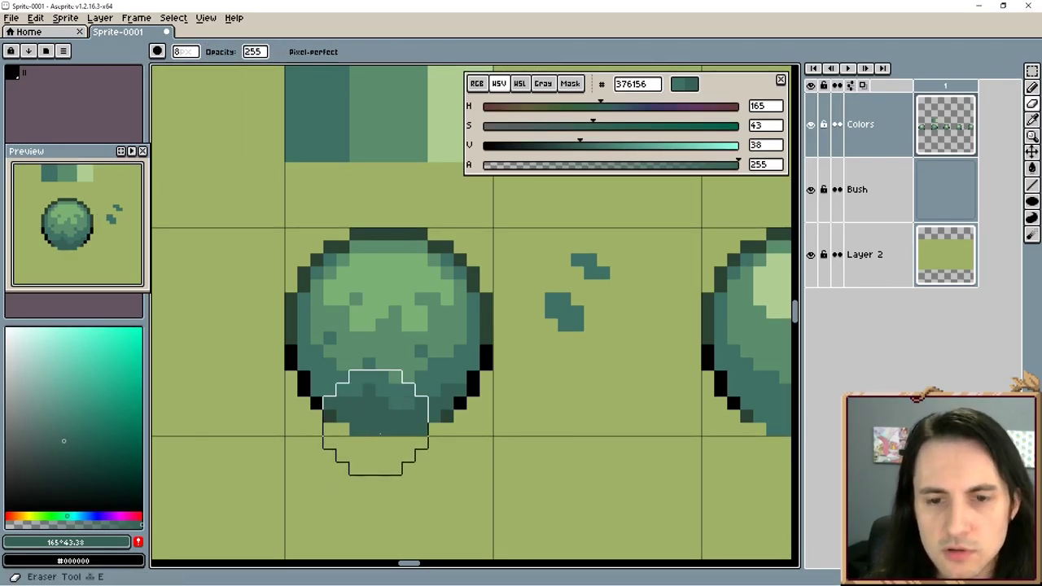
left_click(191, 52)
left_click_drag(187, 70, 161, 70)
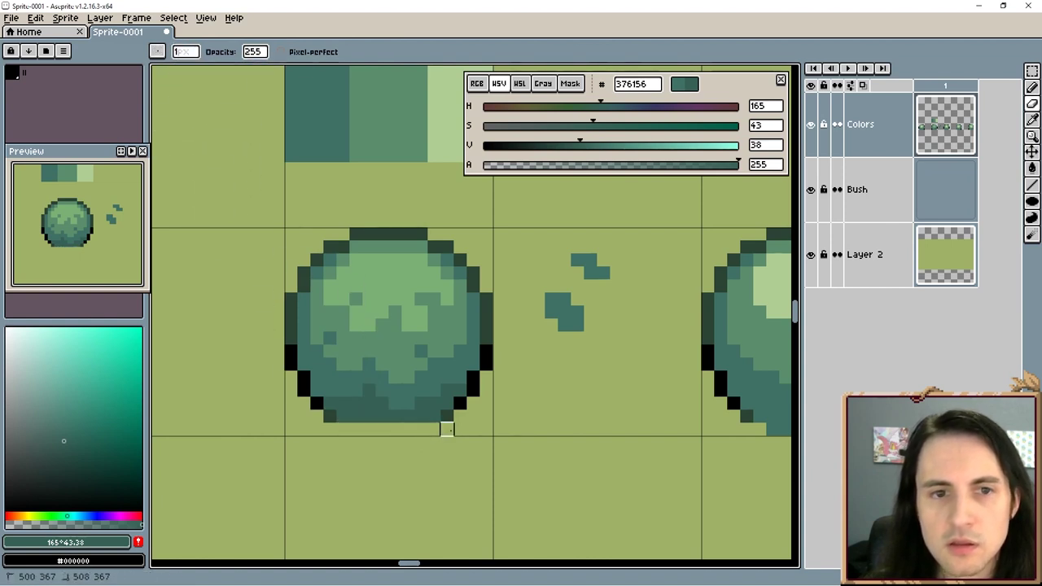
left_click(330, 416)
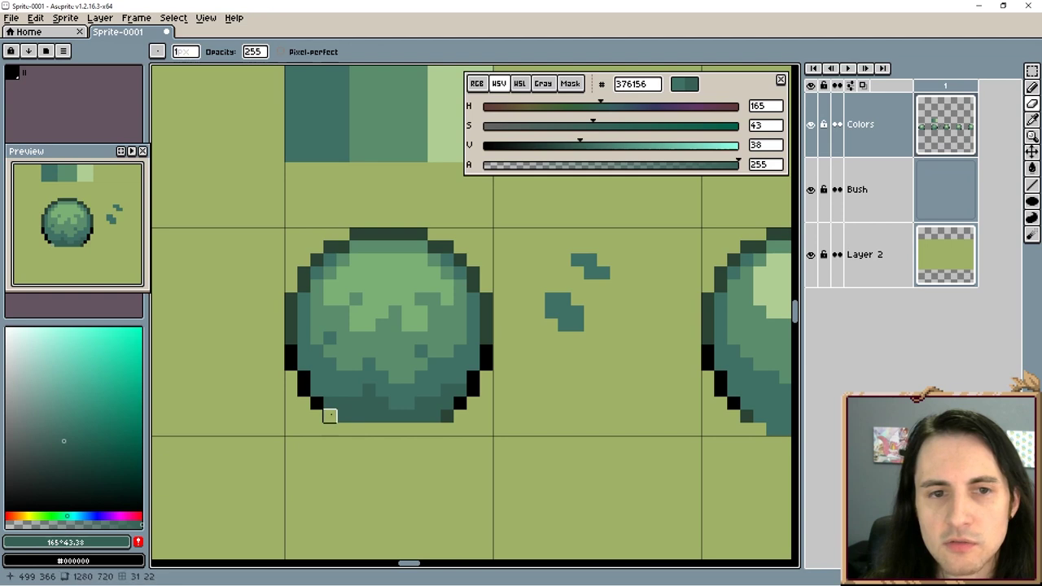
left_click(446, 415)
Step: Recolour the lowest black outline pixels with the outline green #2b4434 and darken the bottom shadow to #33594f
key("alt")
left_click(485, 341, "alt")
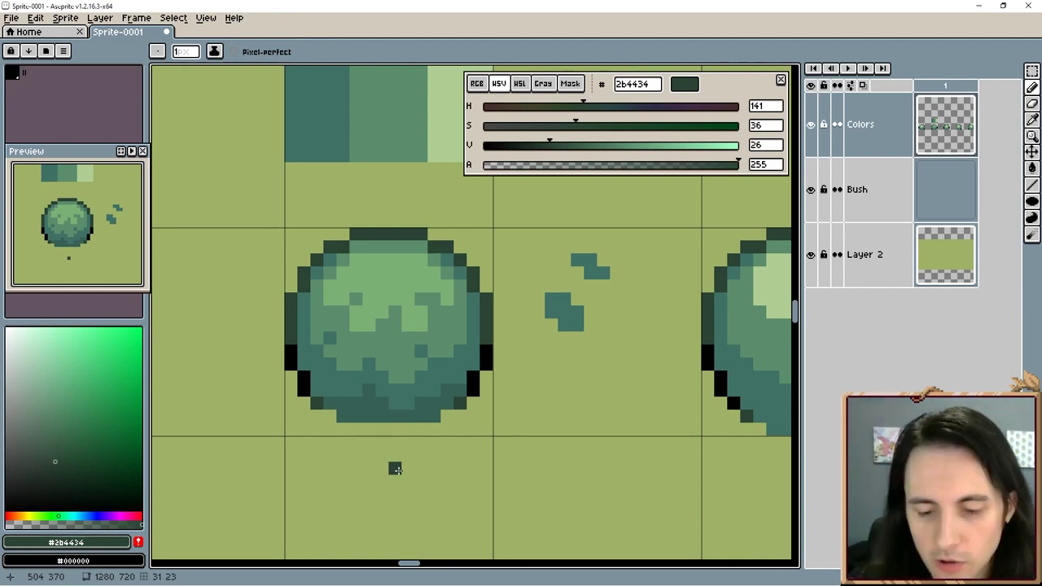
left_click(420, 394, "alt")
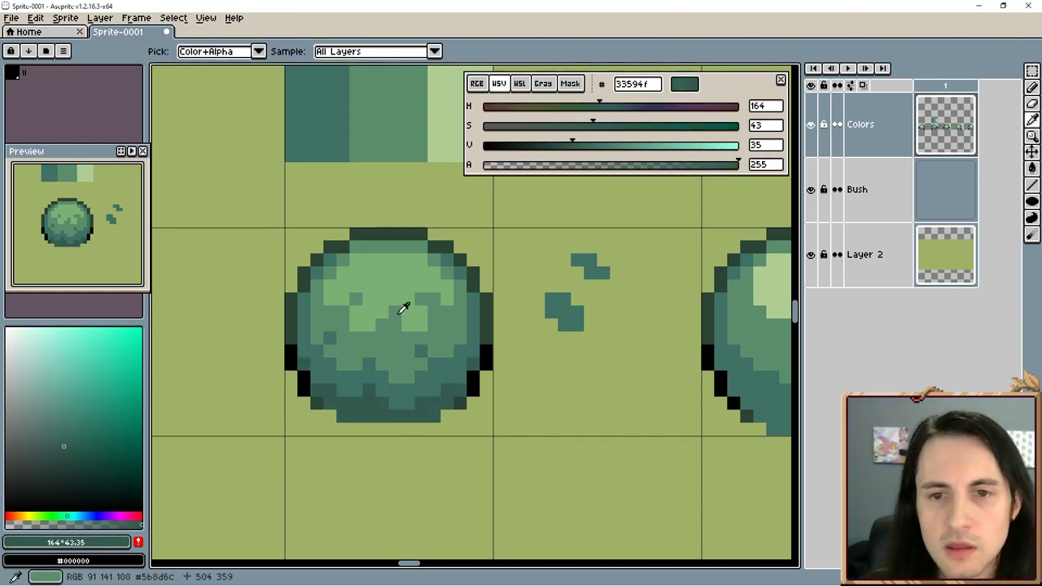
key("g")
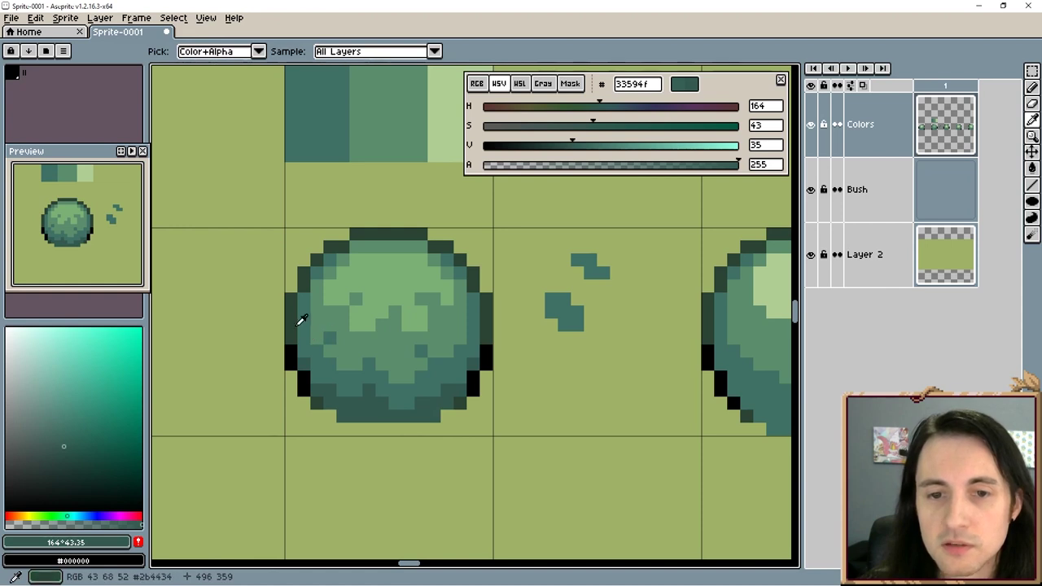
Step: Sample the outline green #2b4434 and notch the circle's left outline one pixel inward at mid-height, erasing the outer pixel
left_click(301, 320, "alt")
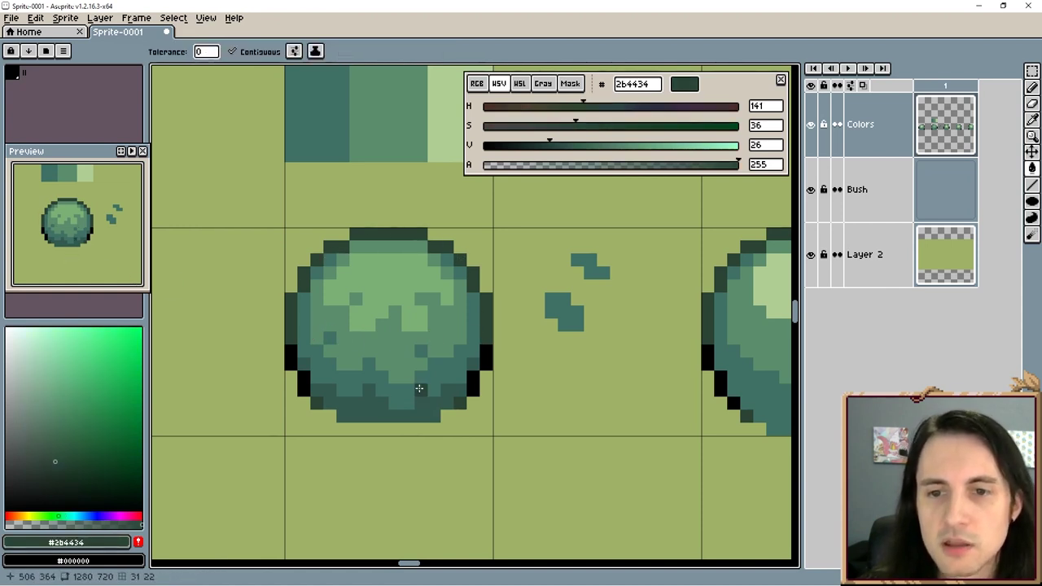
scroll(443, 403, "down", 5)
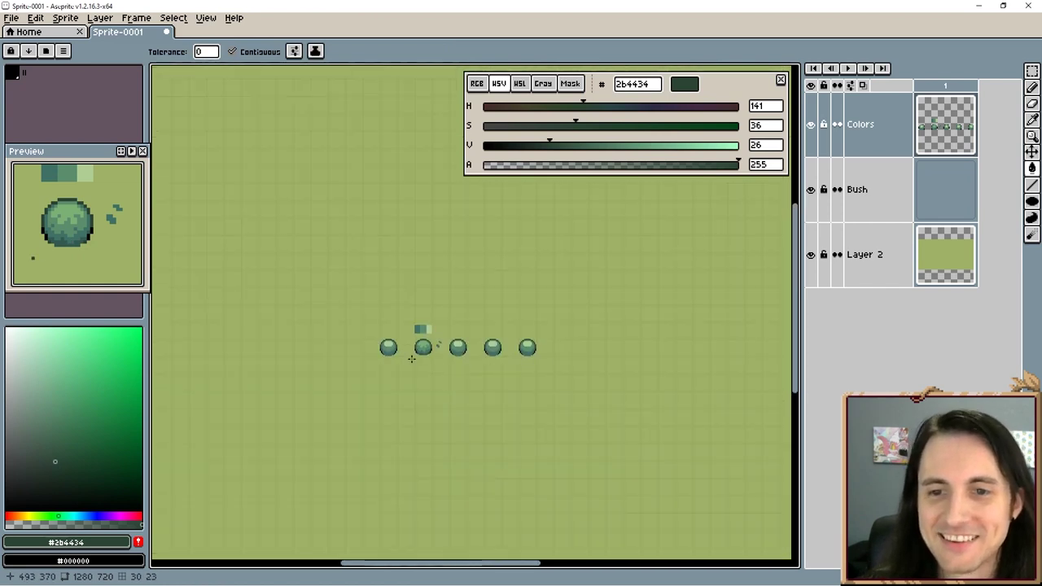
scroll(412, 358, "up", 5)
left_click_drag(421, 346, 484, 358)
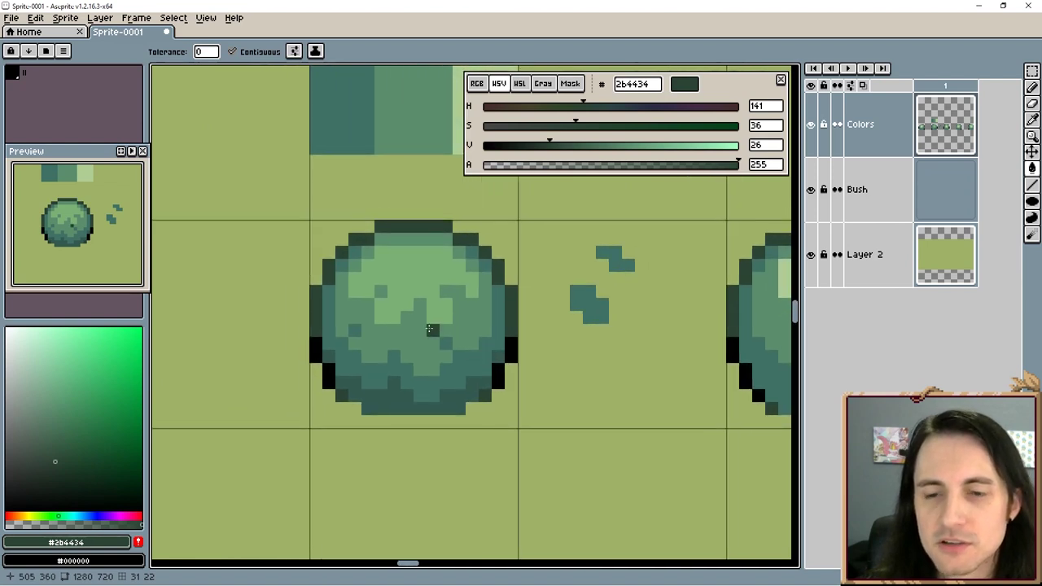
key("b")
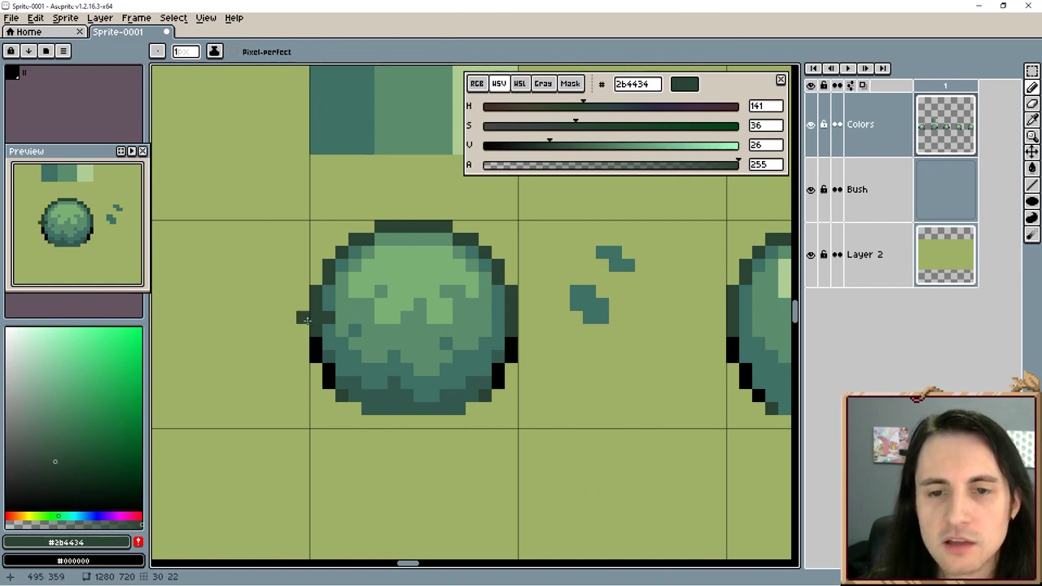
key("e")
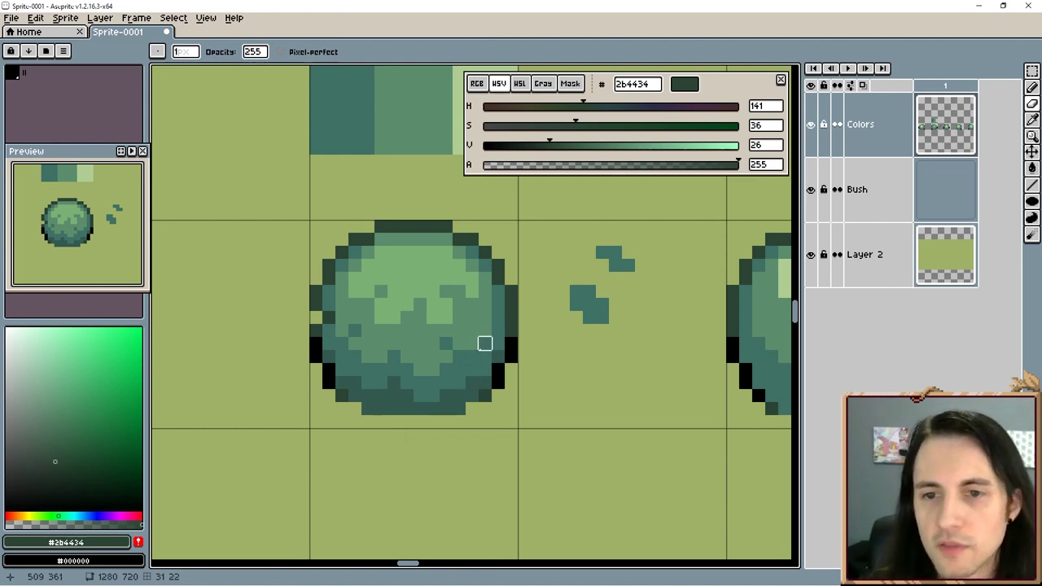
Step: Make a matching one-pixel notch in the right outline just above the black pixels, using the outline green #2b4434
left_click(499, 312, "alt")
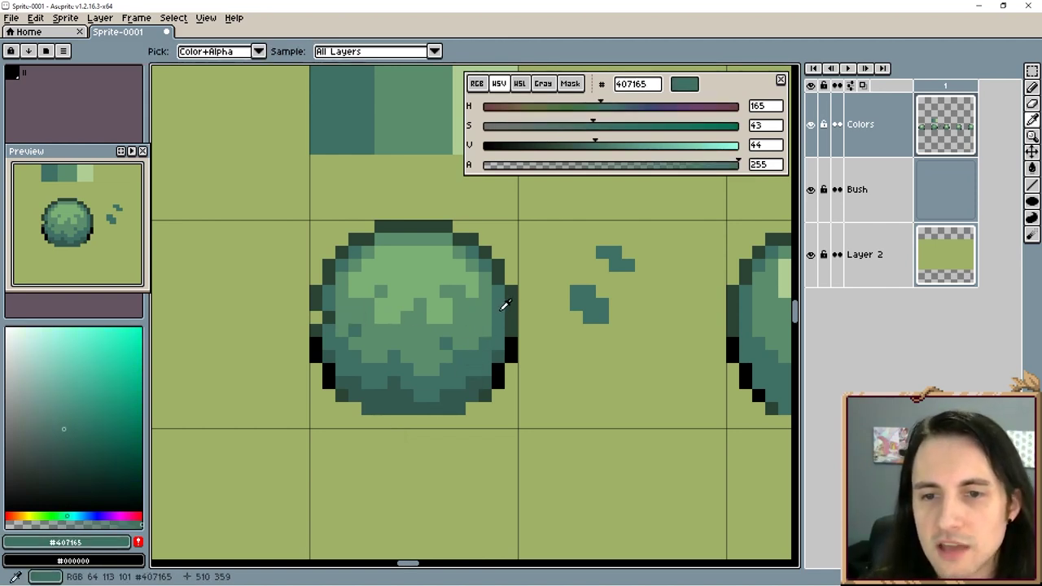
left_click(512, 328, "alt")
left_click(512, 342, "alt")
key("b")
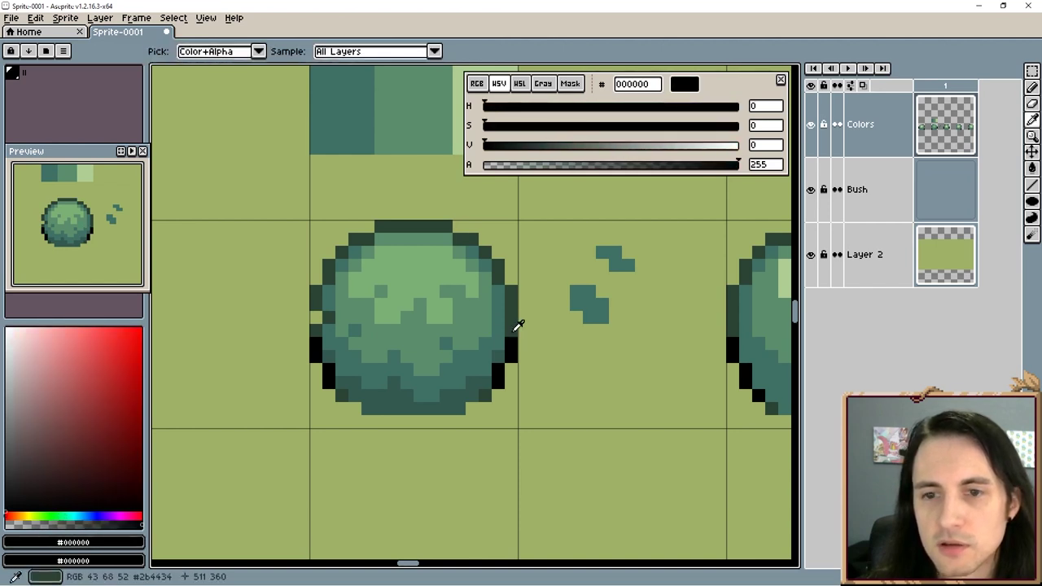
left_click(499, 329, "alt")
key("e")
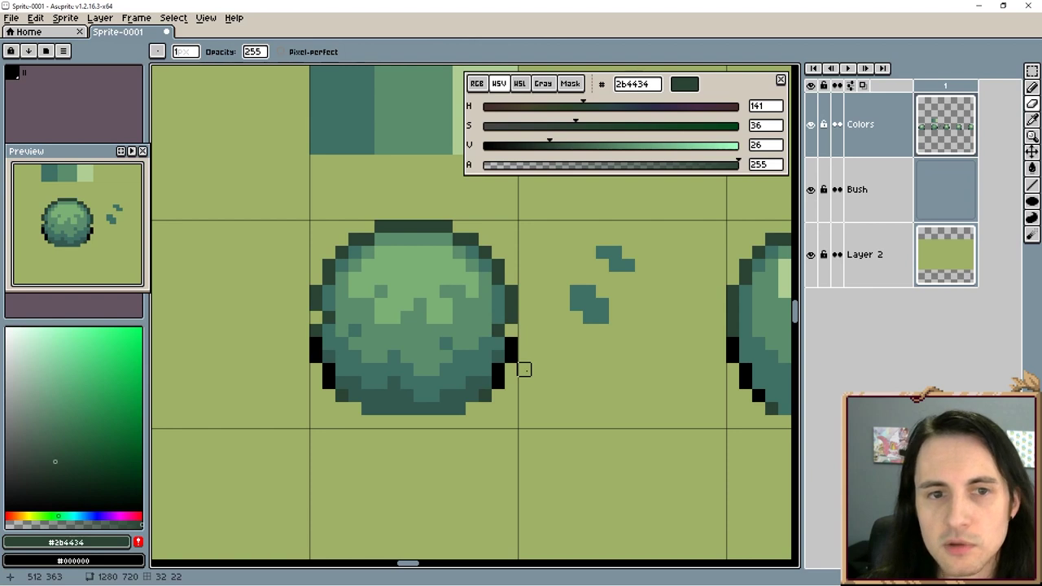
Step: Erase the uppermost pixel of the right side outline and add a #2b4434 pixel at the circle's upper-left corner
left_click(511, 291, "alt")
key("b")
key("e")
left_click(511, 291)
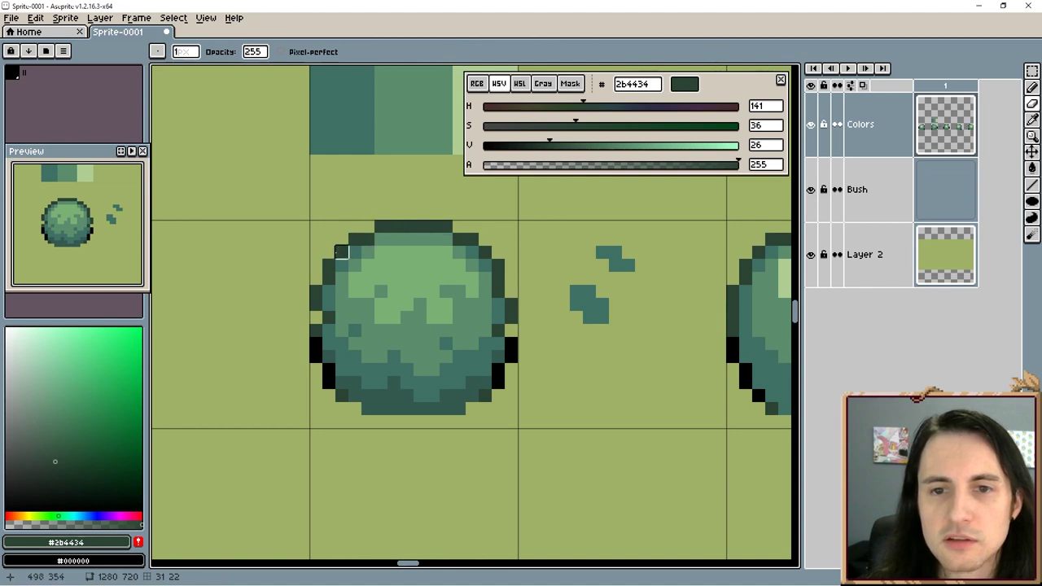
key("alt")
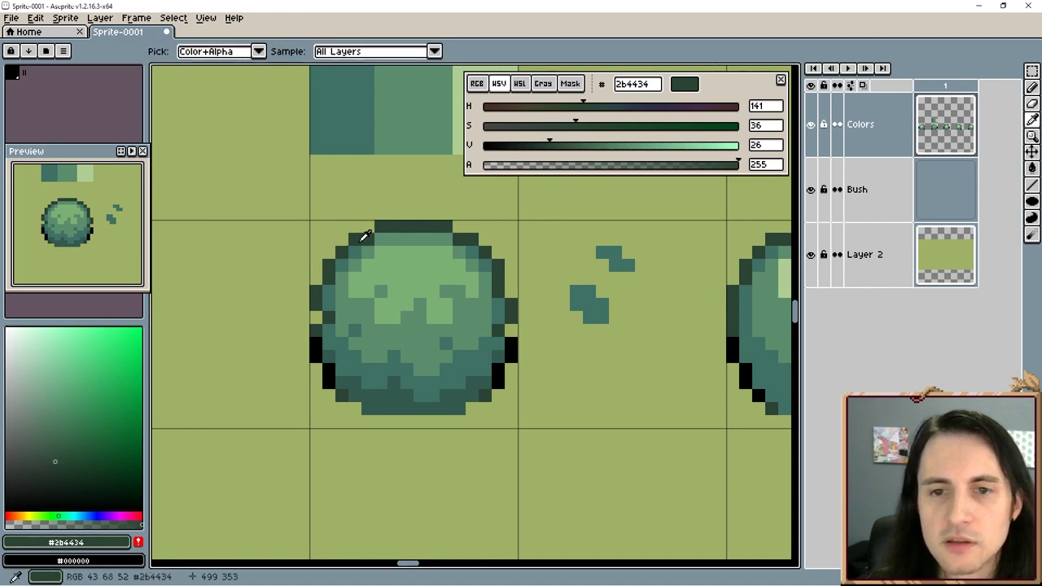
key("b")
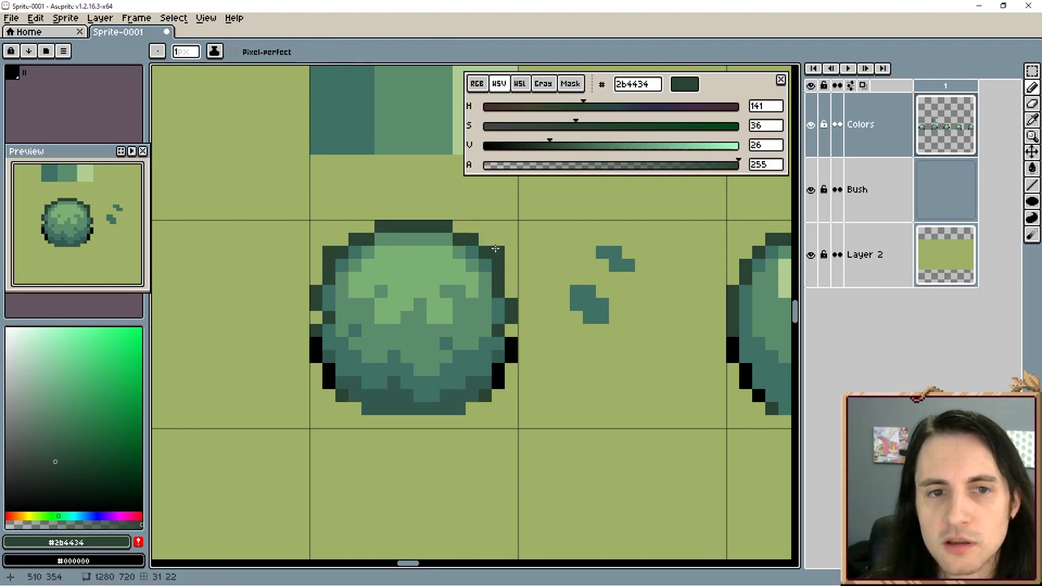
key("alt")
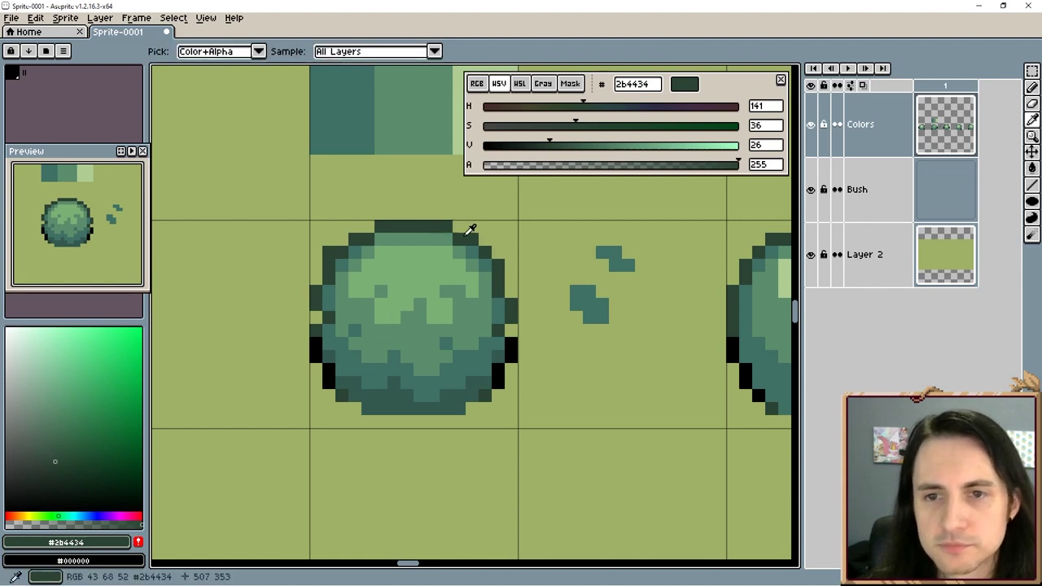
Step: Sample black #000000 and place single black accent pixels on the outline's top, upper-left and upper-right edges
left_click(513, 339)
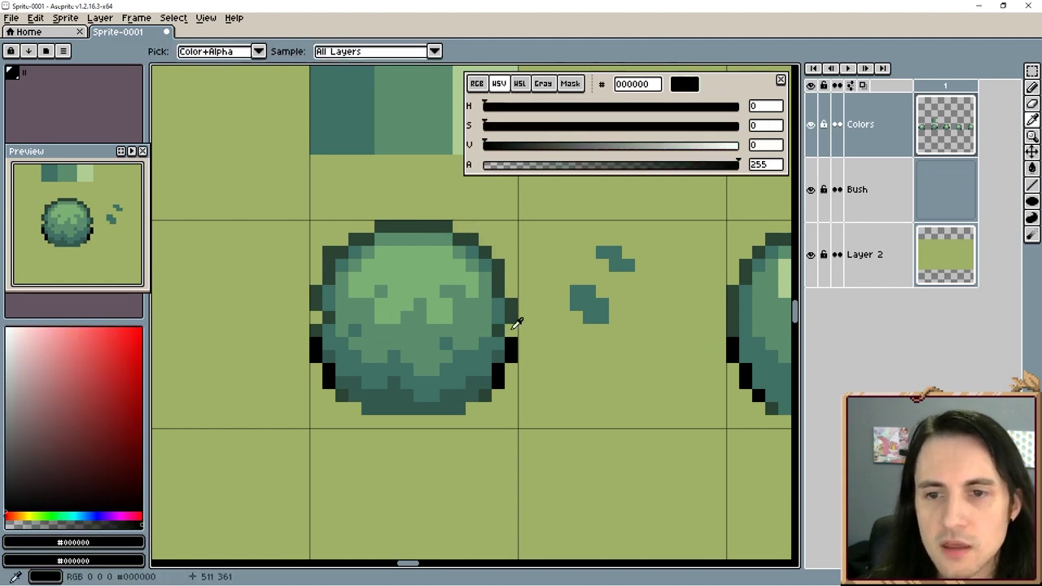
key("alt")
left_click(432, 226)
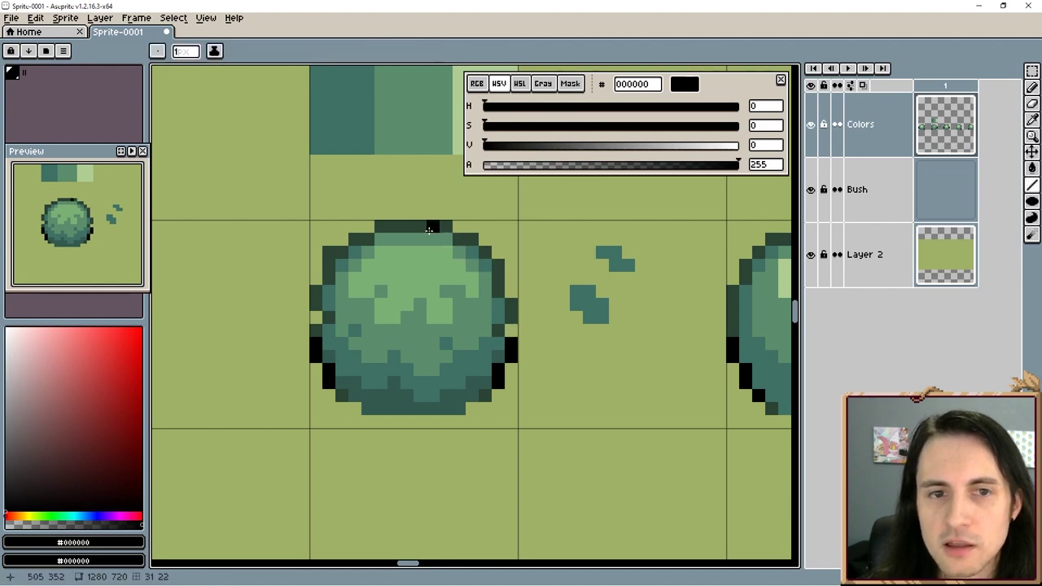
key("ctrl+z")
left_click(422, 229)
left_click(329, 269)
left_click(393, 227)
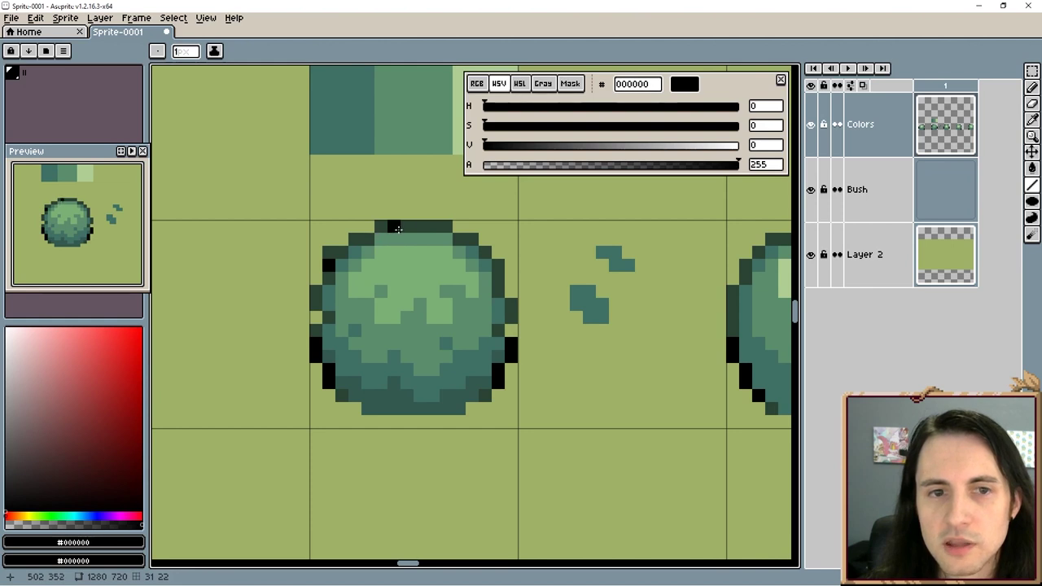
left_click(498, 277)
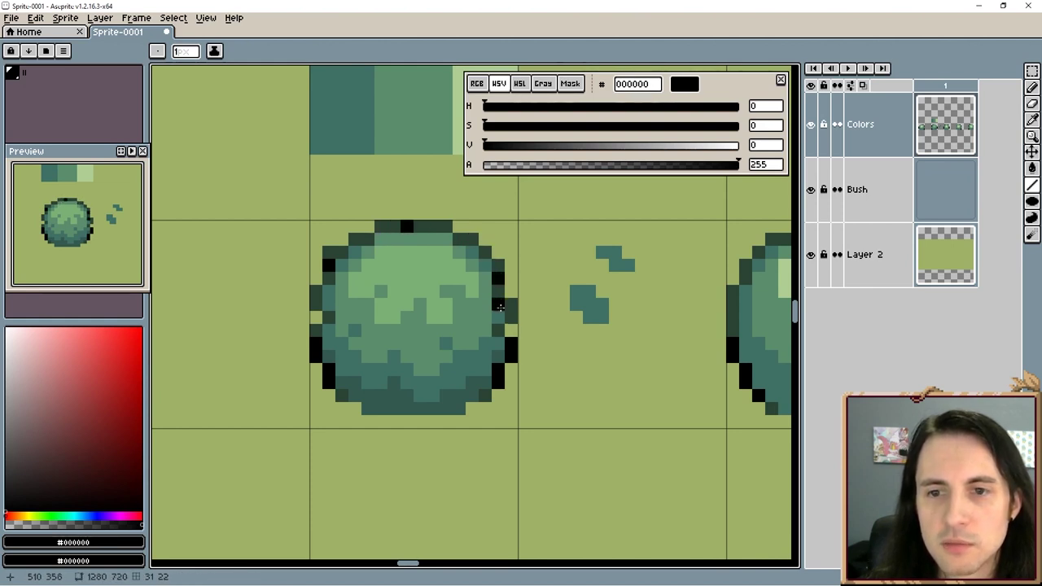
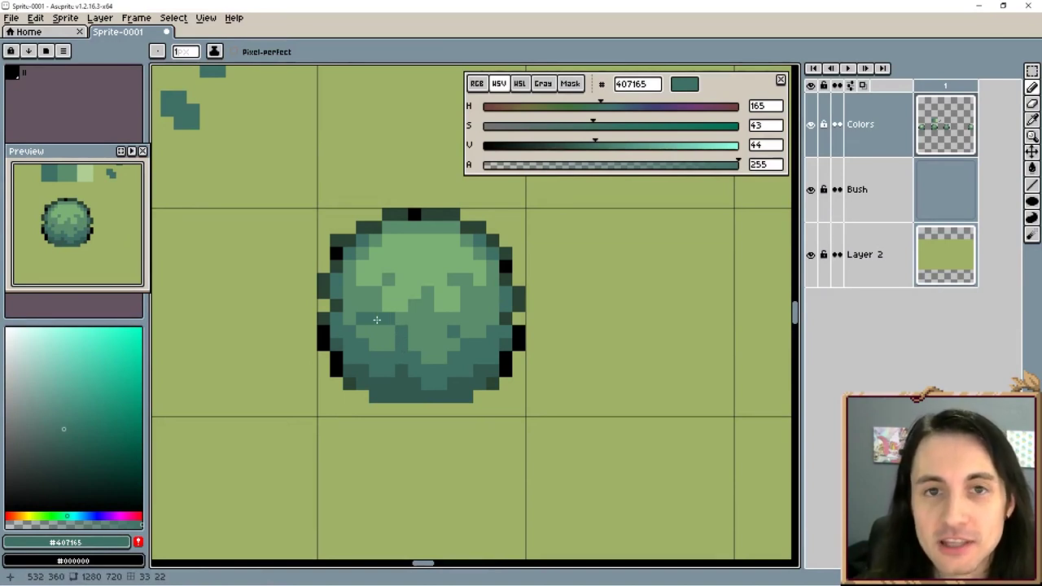
Step: Paint short #407165 leaf shadows across the middle and right side of the second bush, separating the mid-green clusters
left_click(379, 344, "alt")
key("alt+r")
key("Escape")
key("alt")
left_click(415, 353, "alt")
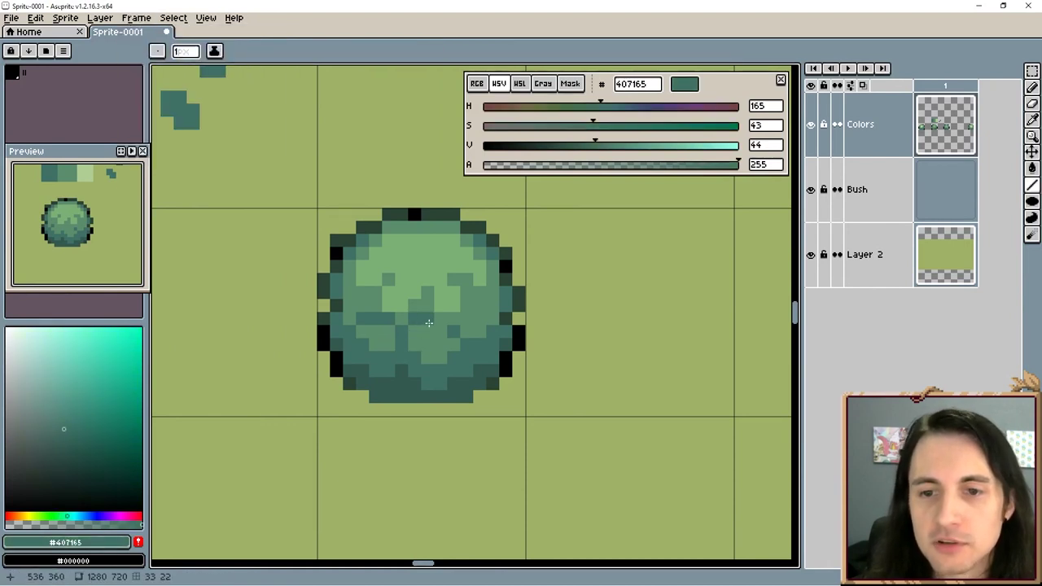
key("alt+r")
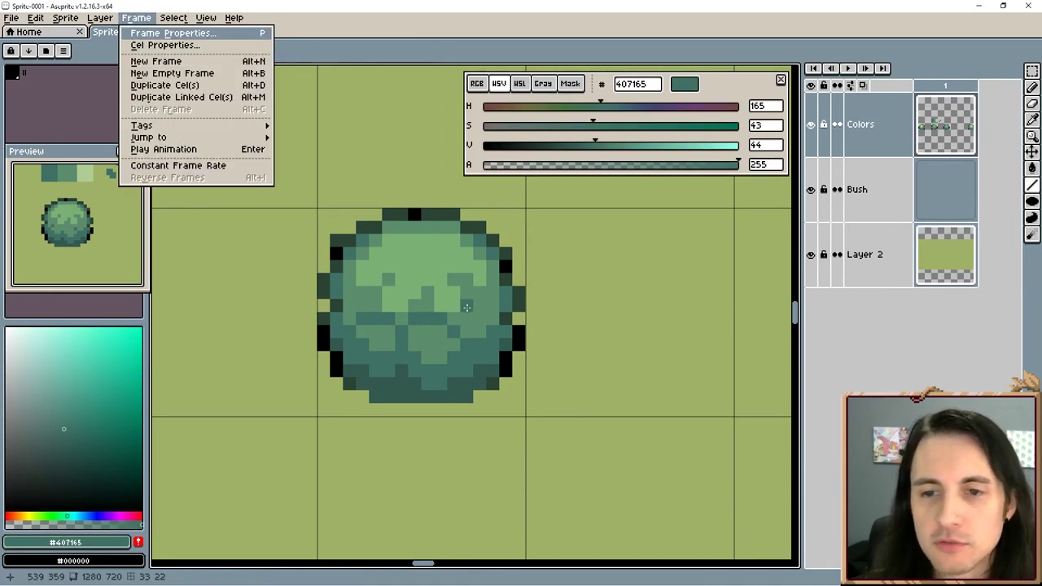
key("Escape")
left_click(469, 306)
left_click(484, 330, "alt")
left_click(483, 319)
Step: Shape leaf clusters on the bush's left side with #407165 shadow strokes and sampled mid-green pixels
left_click(376, 321, "alt")
left_click_drag(373, 311, 348, 292)
left_click(346, 283, "alt")
left_click(341, 285)
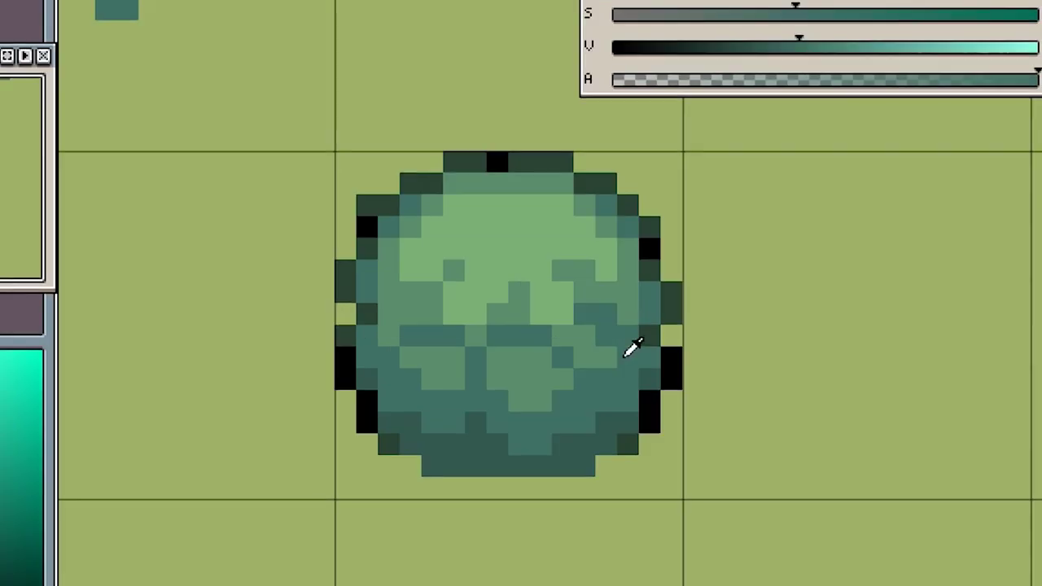
left_click(369, 290)
left_click(401, 298, "alt")
left_click(403, 276)
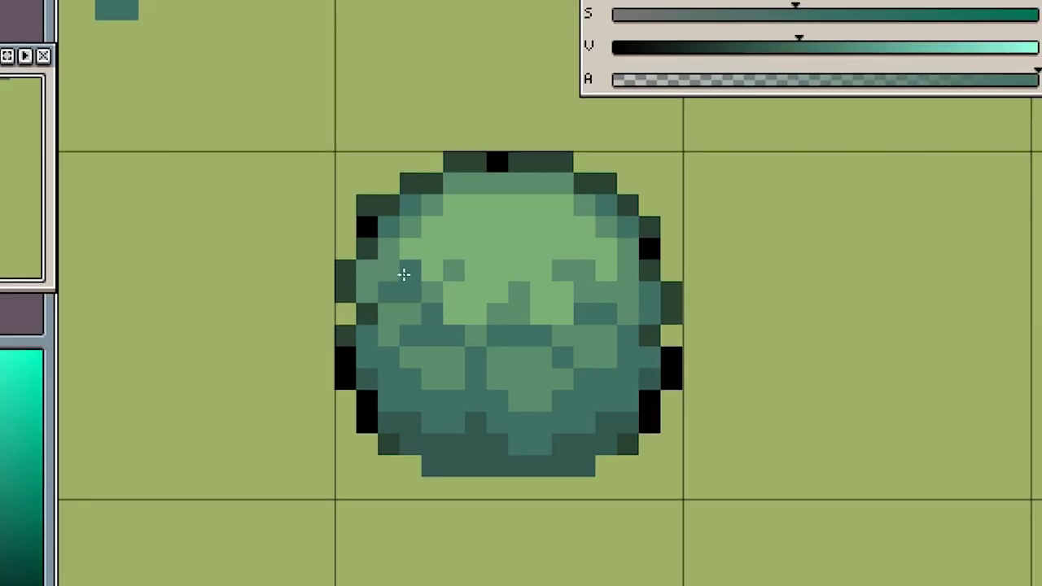
left_click(389, 250)
Step: Sample the shadow green #33594f and extend the bottom shadow upward with jagged pixels between the lower leaves
left_click(415, 420, "alt")
left_click(411, 401)
left_click(475, 401)
left_click_drag(582, 422, 563, 402)
left_click(628, 379)
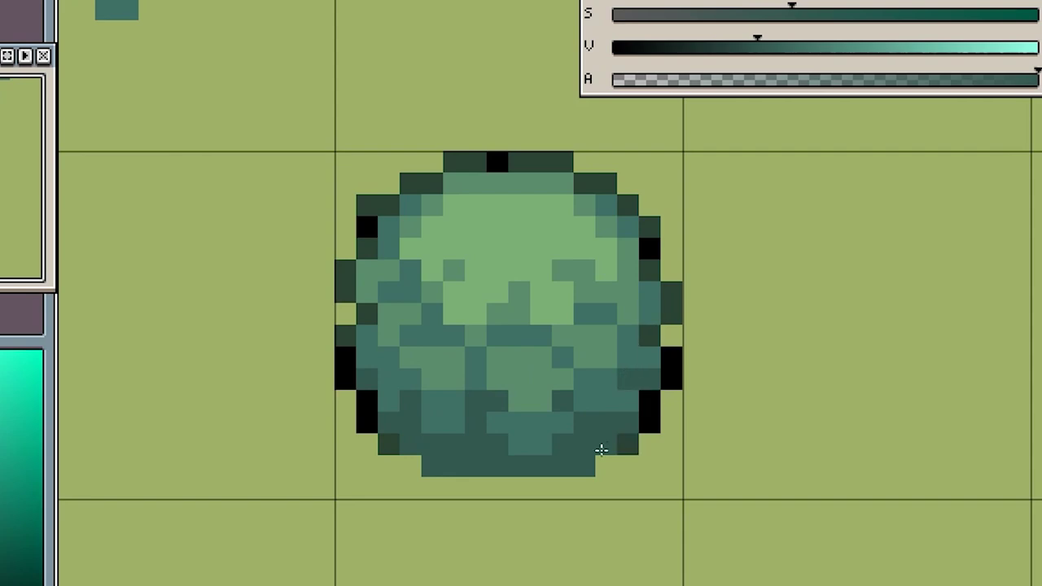
Step: Sample the mid green #5b8d6c and break the bush's top highlight into small leaf clusters
mouse_move(98, 255)
left_mouse_down()
mouse_move(56, 253)
mouse_move(107, 258)
left_mouse_up()
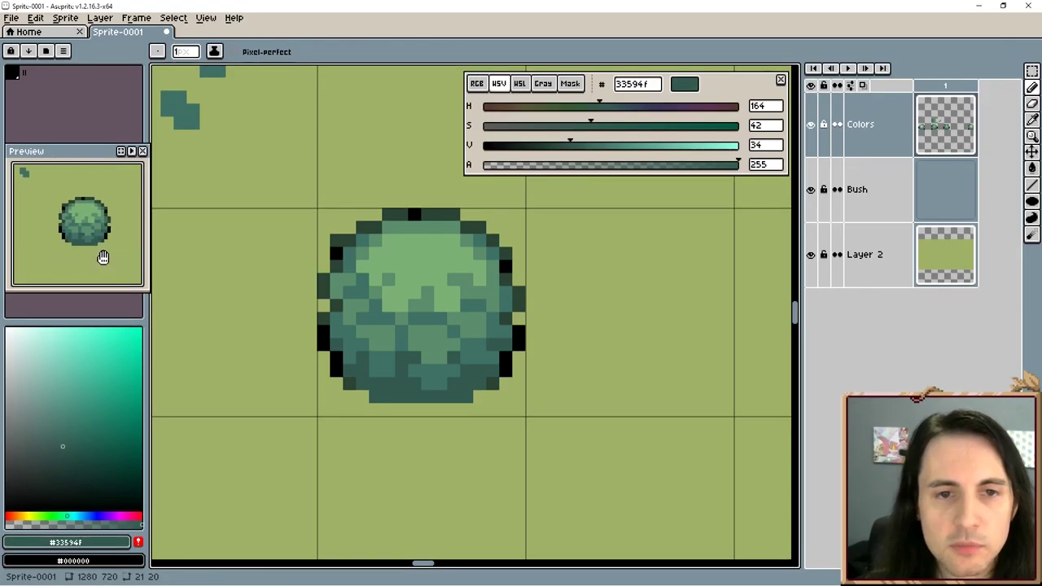
scroll(86, 265, "down", 1)
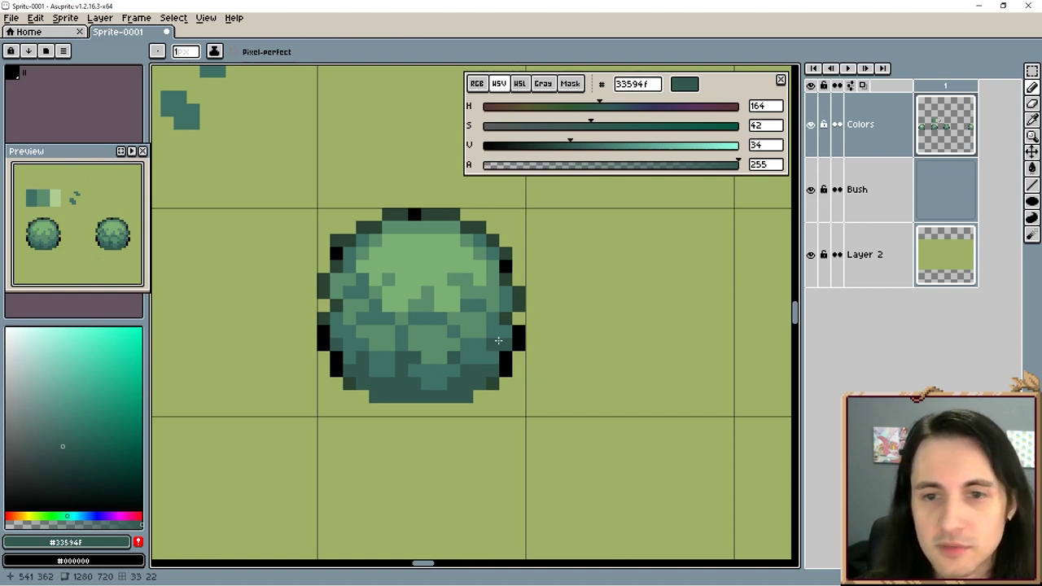
left_click(423, 291, "alt")
mouse_move(416, 280)
left_mouse_down()
mouse_move(401, 280)
mouse_move(454, 253)
mouse_move(428, 242)
left_mouse_up()
key("b")
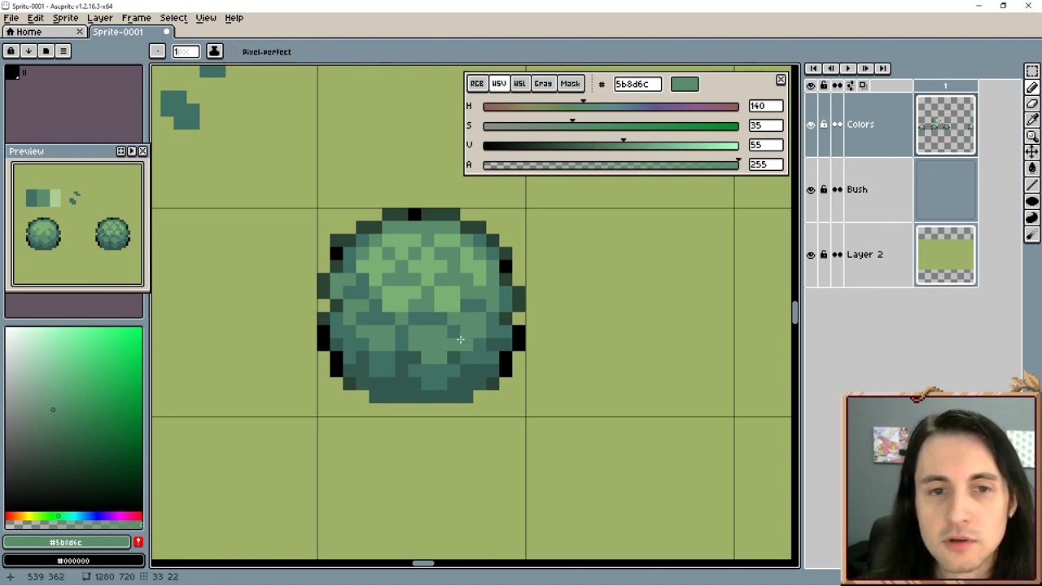
Step: Retouch the upper leaf clusters and left edge using the sampled highlight #7bb076, mid green and outline green #2b4434
key("i")
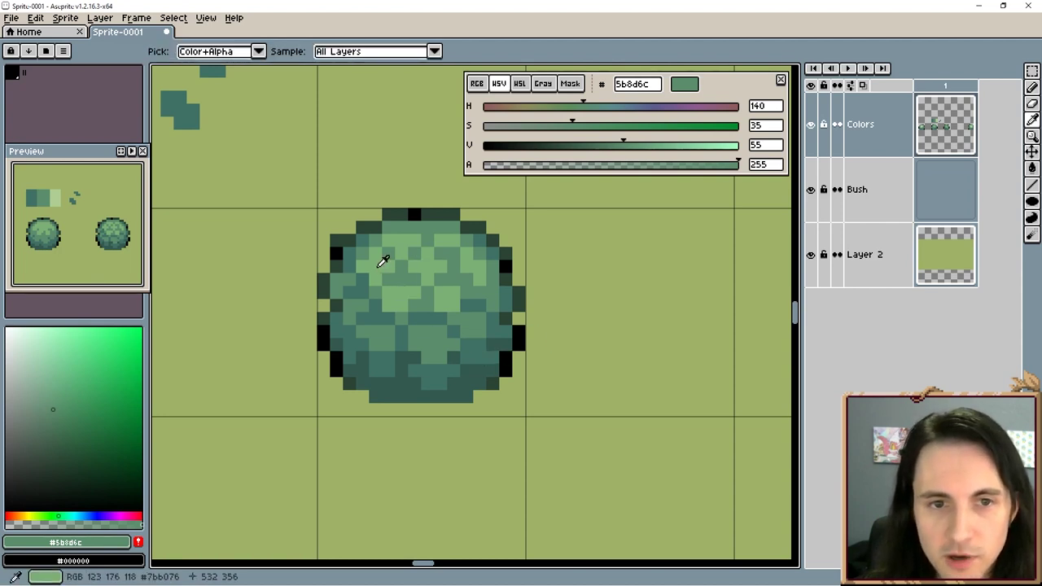
left_click(382, 260)
key("l")
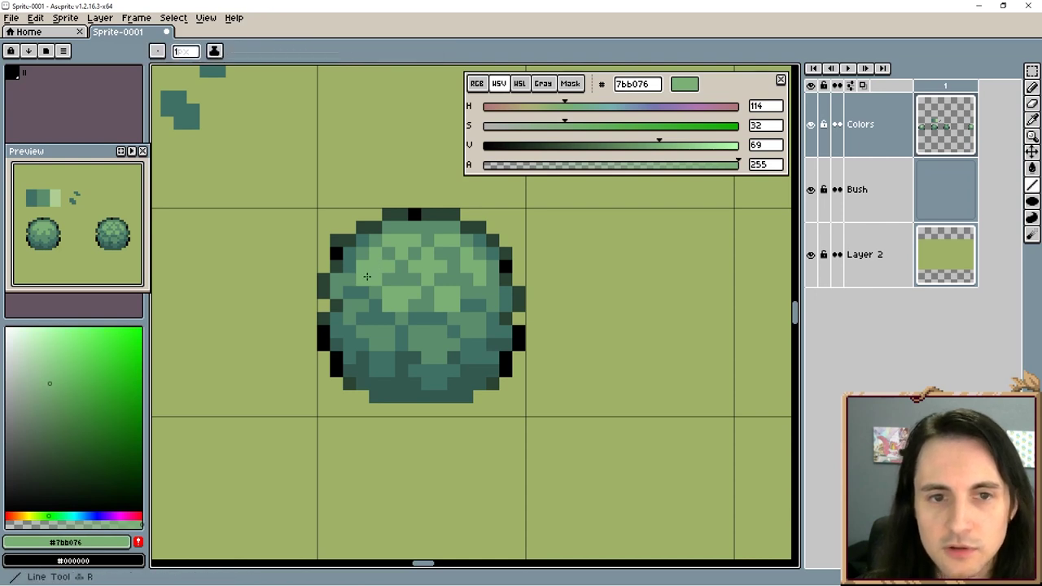
key("i")
left_click(398, 275)
key("b")
key("i")
left_click(339, 296)
key("l")
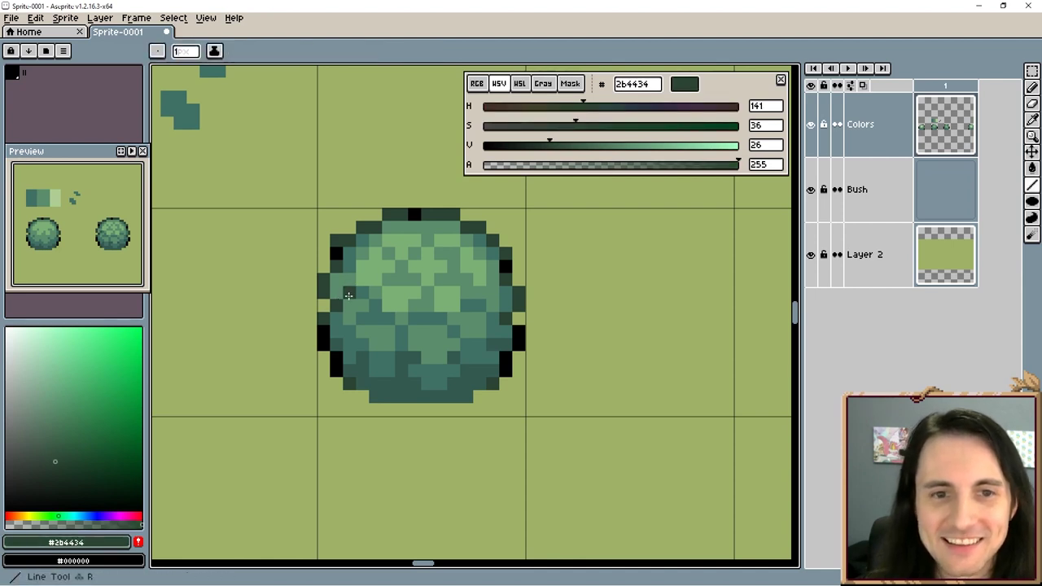
Step: Refine the leaves at the bush's lower left and centre with single pixels of #33594f, #5b8d6c and #407165
key("i")
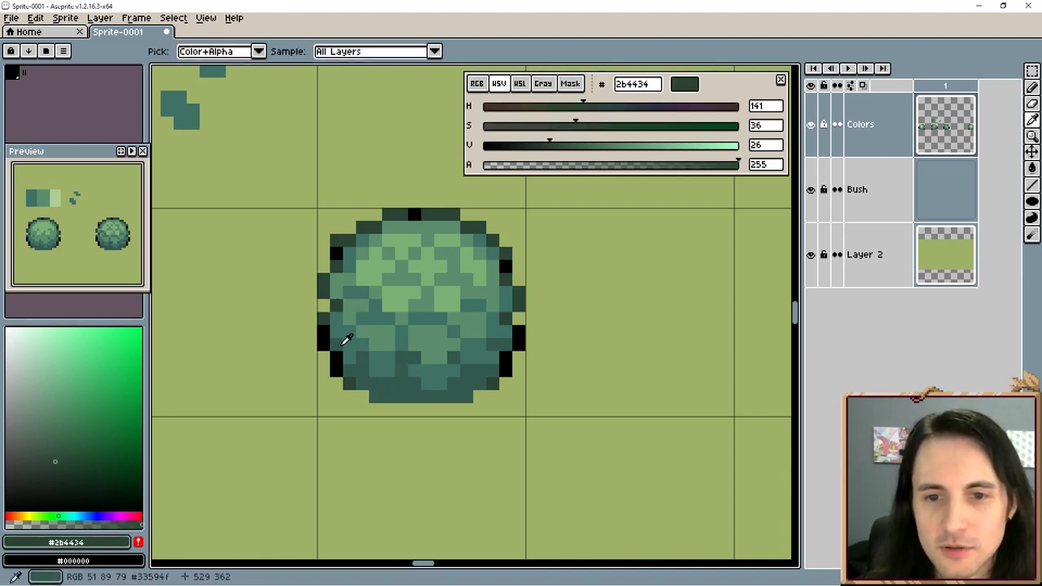
left_click(346, 338)
key("b")
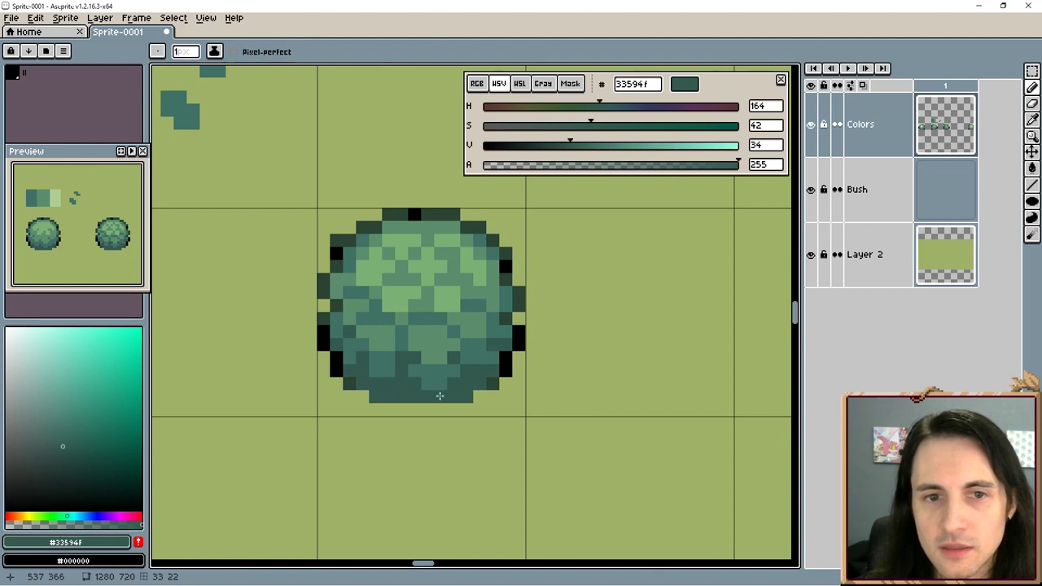
key("i")
left_click(386, 334)
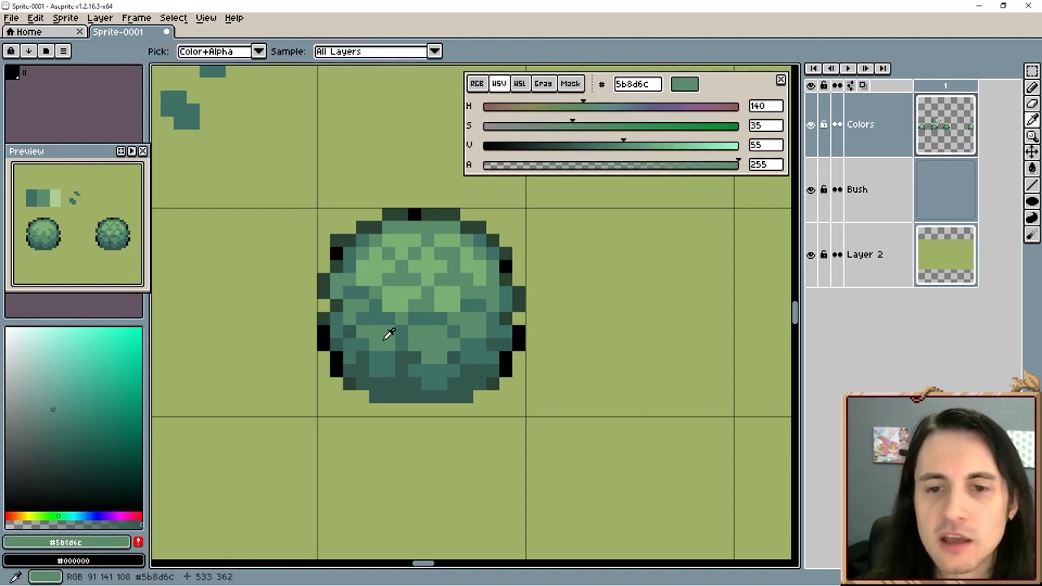
key("b")
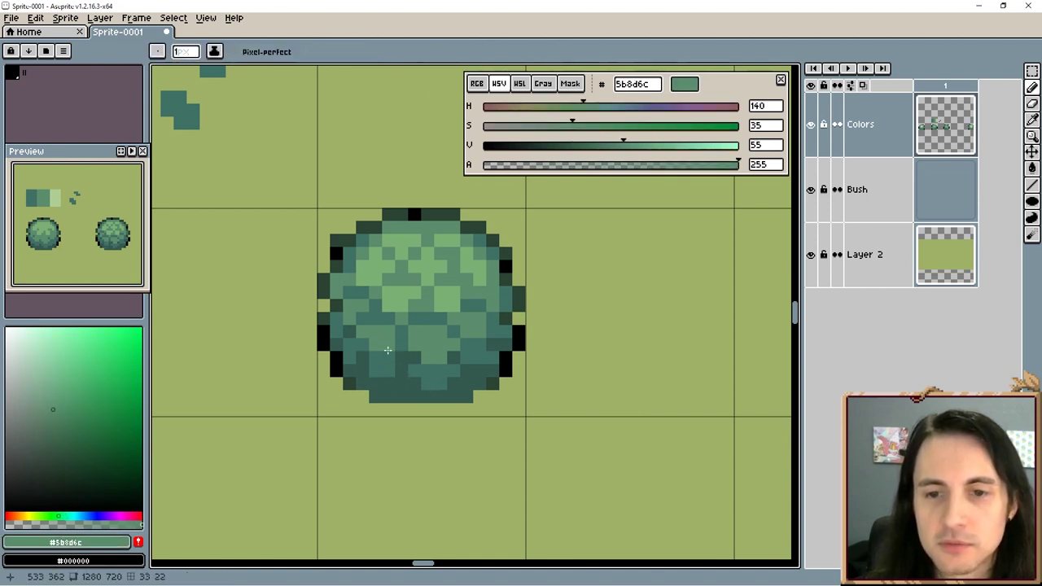
key("i")
left_click(388, 357)
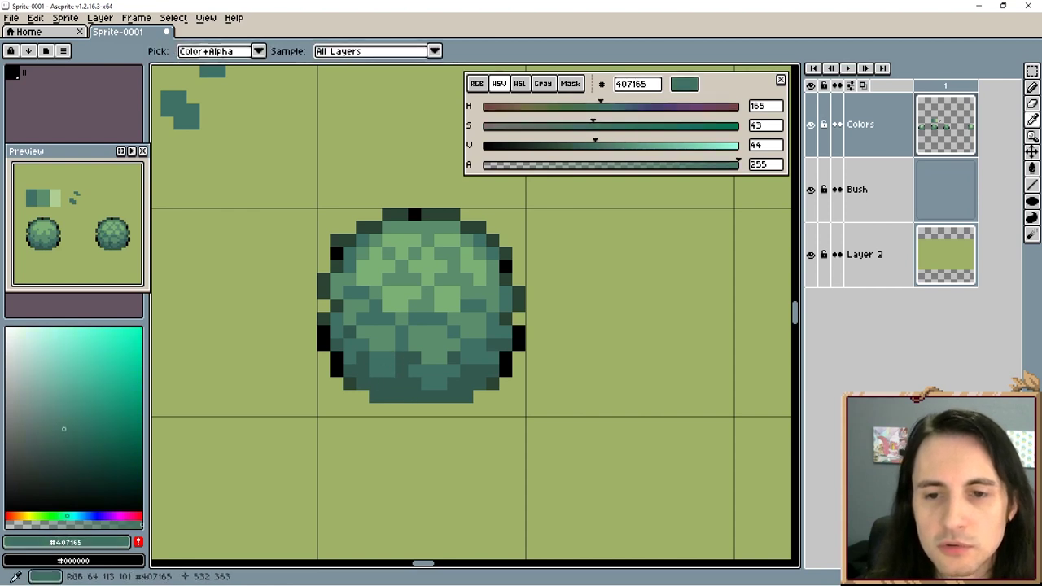
key("l")
key("i")
left_click(377, 371)
key("b")
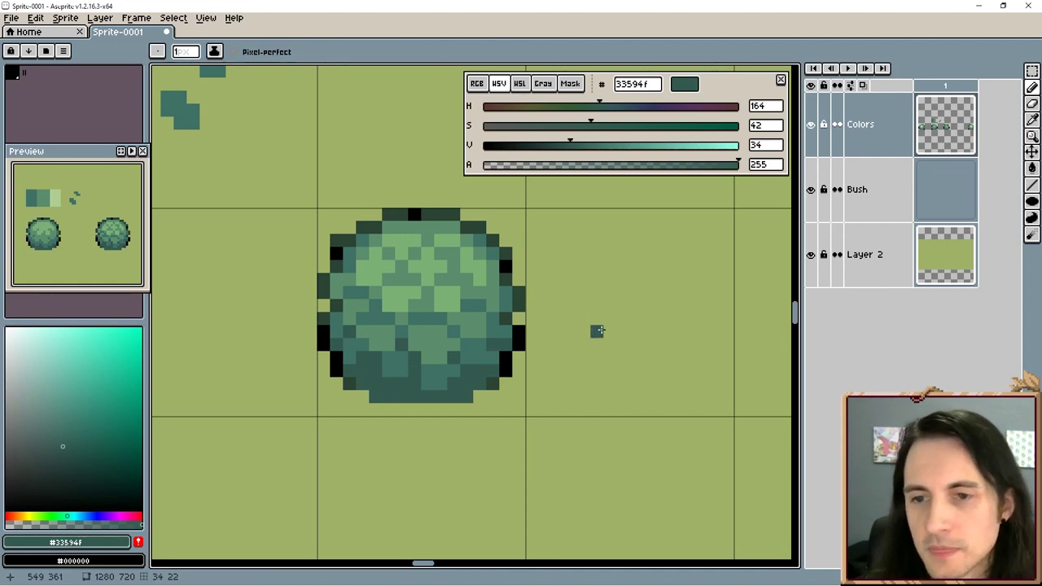
mouse_move(597, 331)
left_mouse_down()
mouse_move(604, 319)
mouse_move(609, 330)
left_mouse_up()
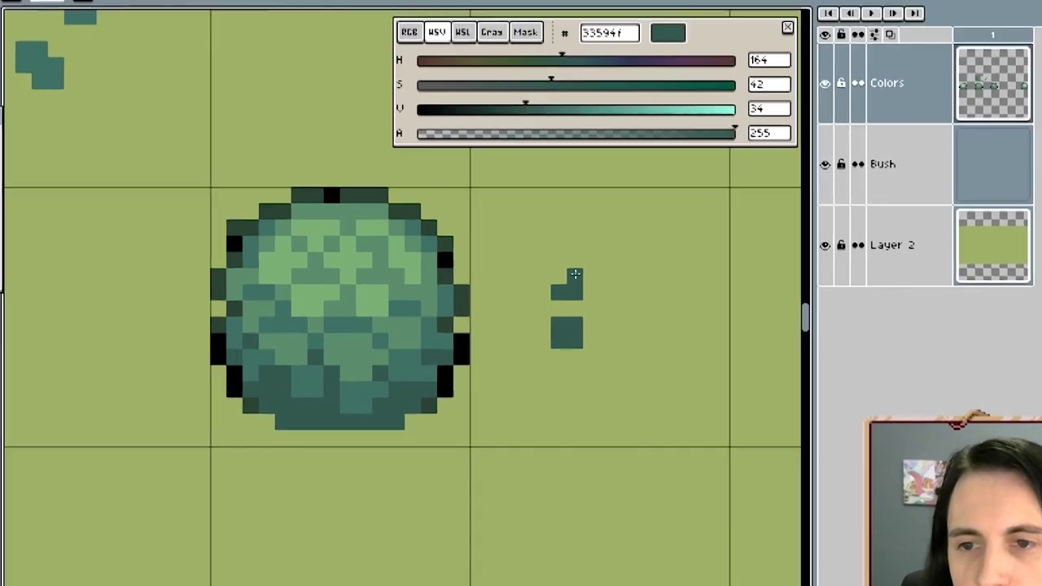
left_click_drag(586, 280, 598, 295)
key("e")
mouse_move(495, 270)
left_mouse_down()
mouse_move(519, 292)
mouse_move(519, 271)
left_mouse_up()
key("i")
key("b")
mouse_move(500, 333)
left_mouse_down()
mouse_move(495, 296)
mouse_move(477, 294)
mouse_move(475, 318)
mouse_move(520, 318)
mouse_move(524, 289)
mouse_move(539, 310)
left_mouse_up()
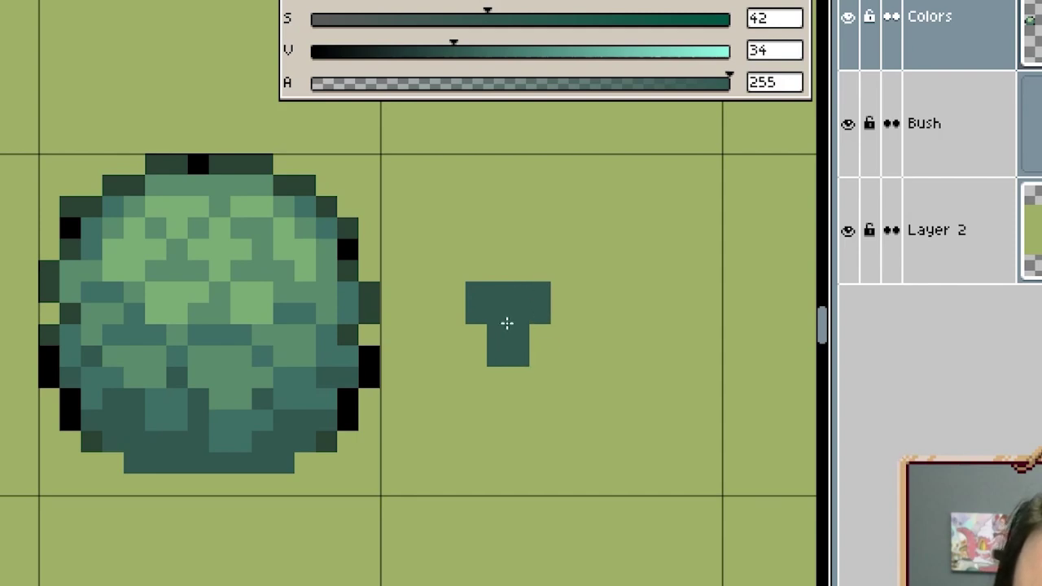
left_click(333, 433, "alt")
mouse_move(484, 339)
left_mouse_down()
mouse_move(506, 318)
mouse_move(505, 294)
mouse_move(539, 335)
mouse_move(537, 359)
mouse_move(519, 339)
mouse_move(475, 350)
mouse_move(437, 298)
left_mouse_up()
left_click(507, 344, "alt")
left_click(518, 340)
left_click(477, 336, "alt")
left_click_drag(539, 313, 565, 316)
left_click(562, 295)
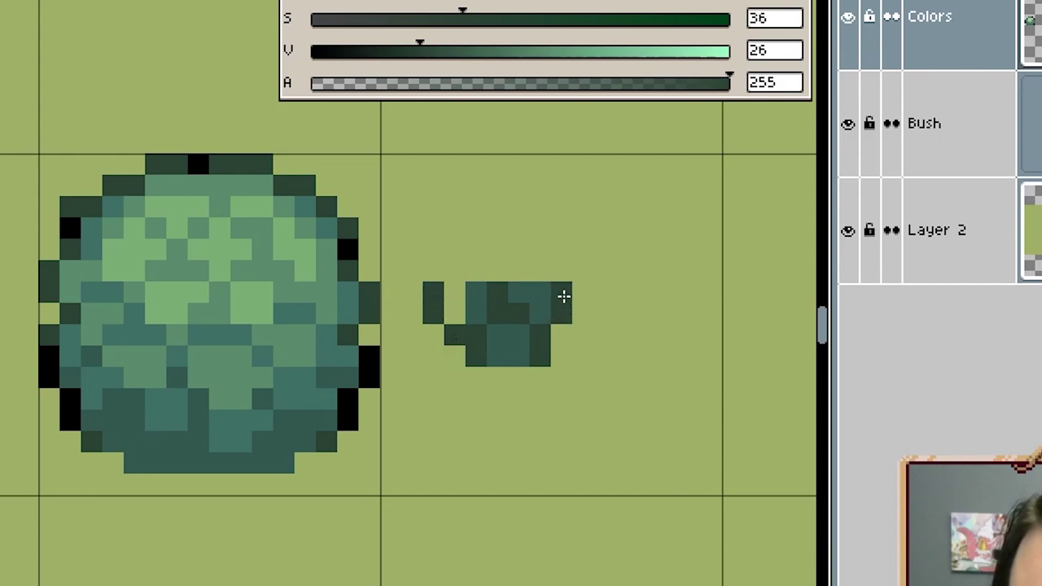
left_click(538, 285, "alt")
left_click(460, 311)
left_click(456, 293)
left_click(397, 294)
key("ctrl+z")
left_click(324, 276, "alt")
mouse_move(474, 312)
left_mouse_down()
mouse_move(539, 299)
mouse_move(510, 342)
left_mouse_up()
left_click_drag(510, 343, 518, 358)
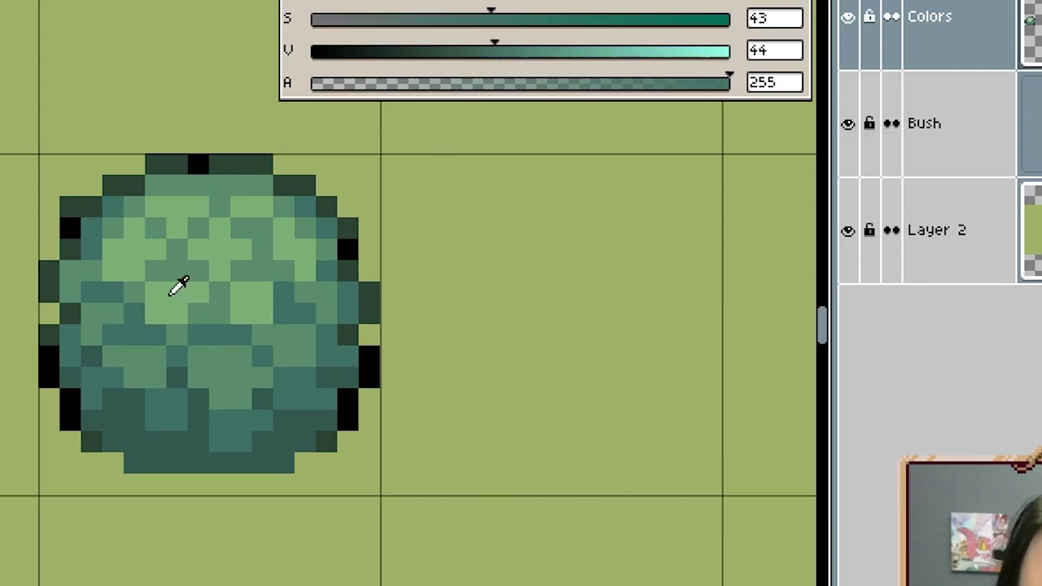
Step: Sample the highlight green #7bb076 and add small highlight pixels to the tips of the bush's lower and right-hand leaves
left_click(170, 294, "alt")
mouse_move(156, 356)
left_mouse_down()
mouse_move(135, 375)
mouse_move(114, 360)
left_mouse_up()
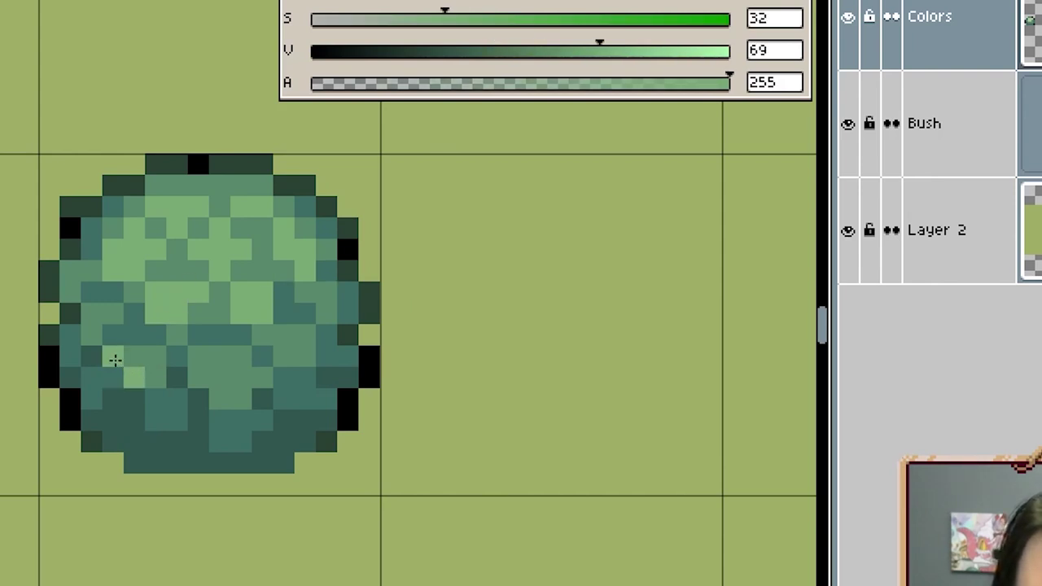
left_click_drag(230, 397, 254, 382)
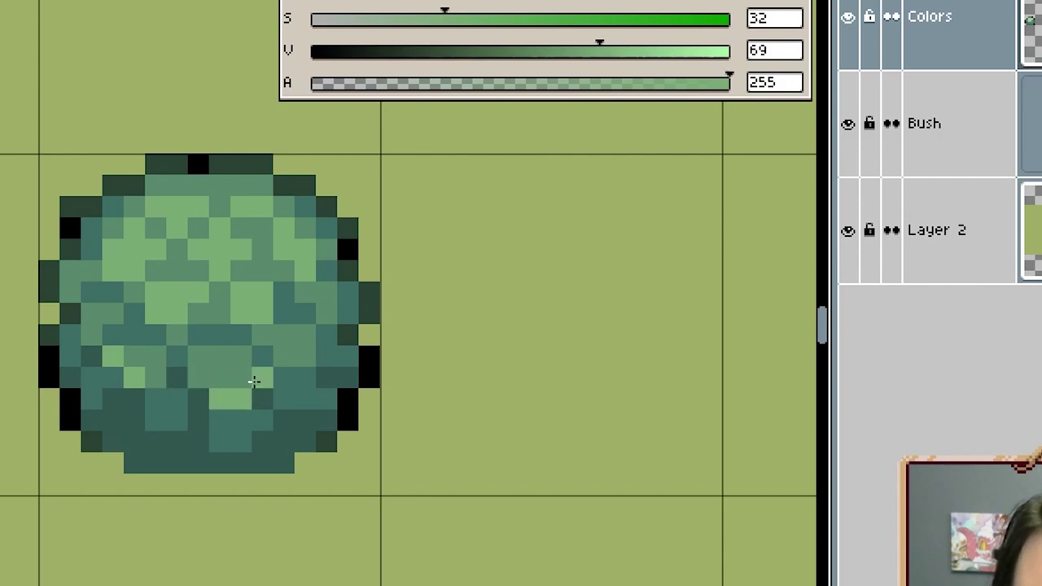
left_click(304, 358)
left_click(326, 319)
Step: Narrow the central lower leaf by recolouring pixels around its tip and left edge with sampled mid and shadow greens
left_click(161, 349, "alt")
left_click(184, 344, "alt")
left_click(241, 401)
left_click(236, 403, "alt")
left_click(230, 420, "alt")
left_click(221, 400)
left_click(239, 398, "alt")
left_click(183, 358, "alt")
left_click(199, 378)
Step: Add a #7bb076 highlight pixel to the central lower leaf's upper left and touch up its surroundings with sampled mid and dark greens
left_click(242, 397, "alt")
left_click(221, 377)
left_click(200, 359)
left_click(222, 358, "alt")
left_click(237, 375)
left_click(221, 377)
left_click(225, 335, "alt")
left_click(221, 320)
left_click(217, 442, "alt")
left_click(284, 377)
Step: Sample #407165 and darken a single pixel at the bush's top between the highlight clusters
left_click(342, 272, "alt")
left_click(287, 266)
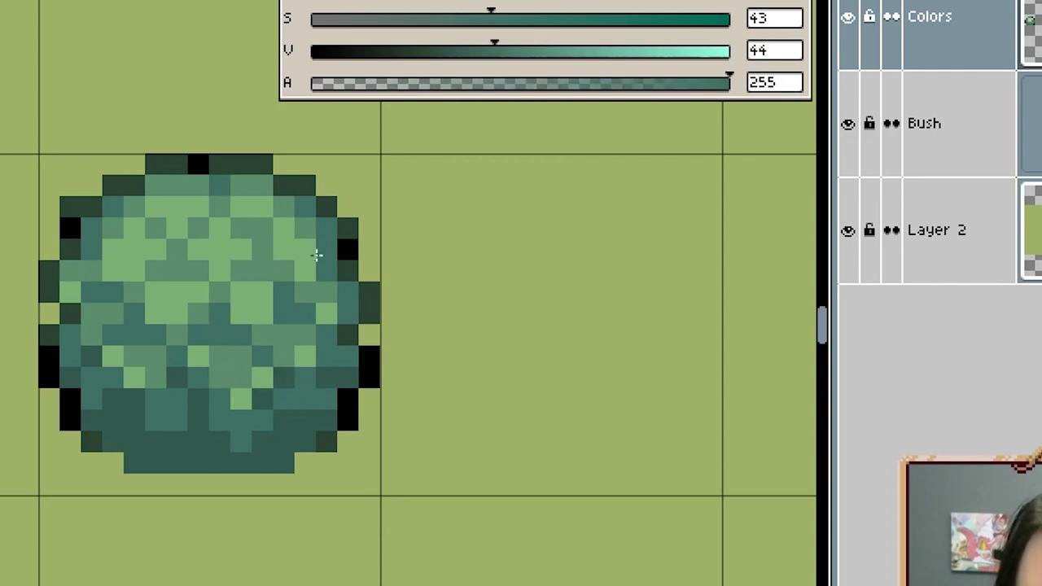
key("ctrl+z")
left_click_drag(357, 383, 308, 379)
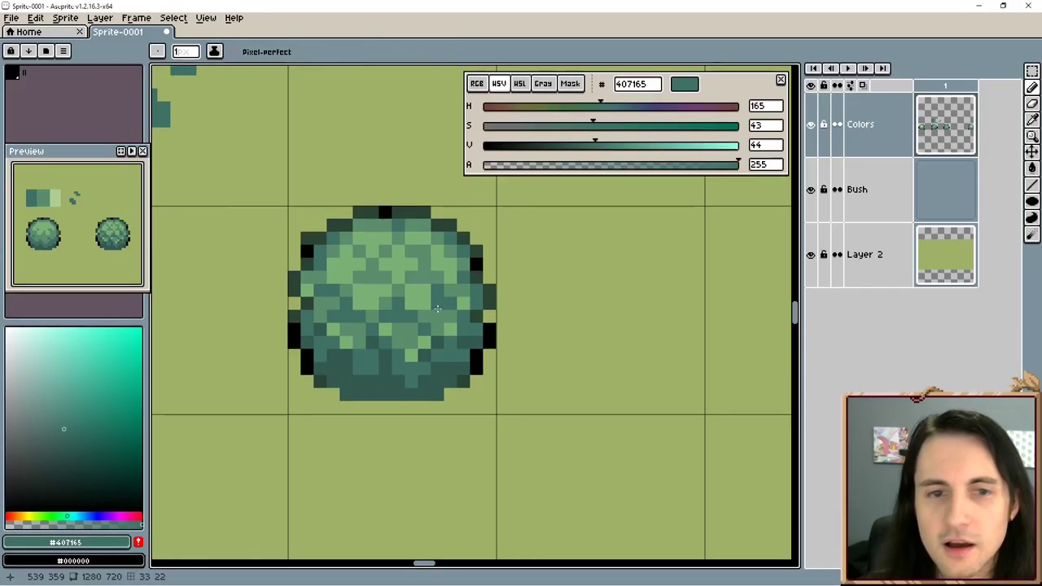
left_click(258, 293)
left_click(319, 330)
Step: Examine the textured bush close up and at a distance beside the other bush versions
scroll(425, 337, "down", 1)
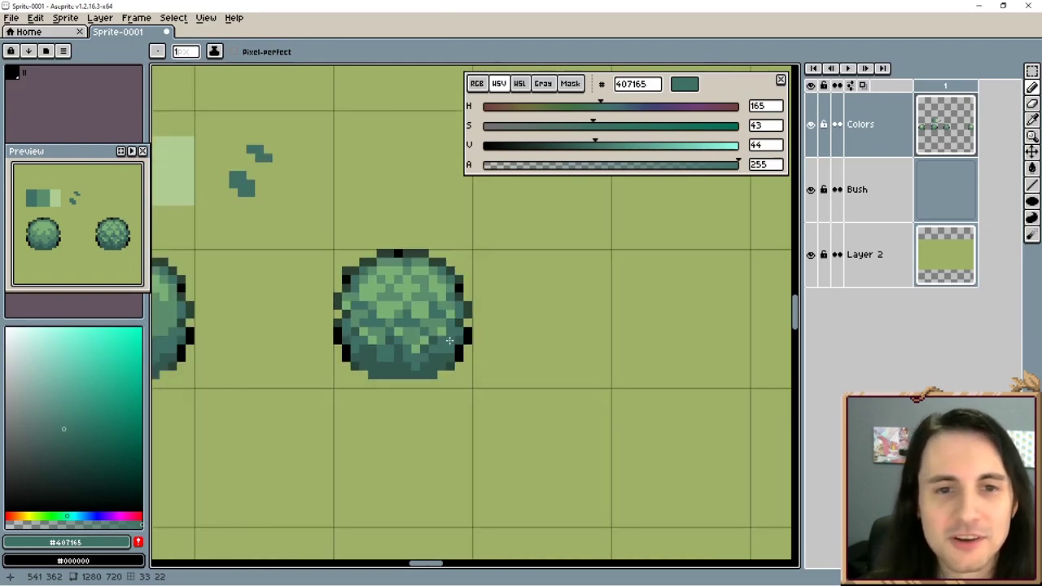
scroll(449, 340, "up", 2)
left_click(431, 292, "alt")
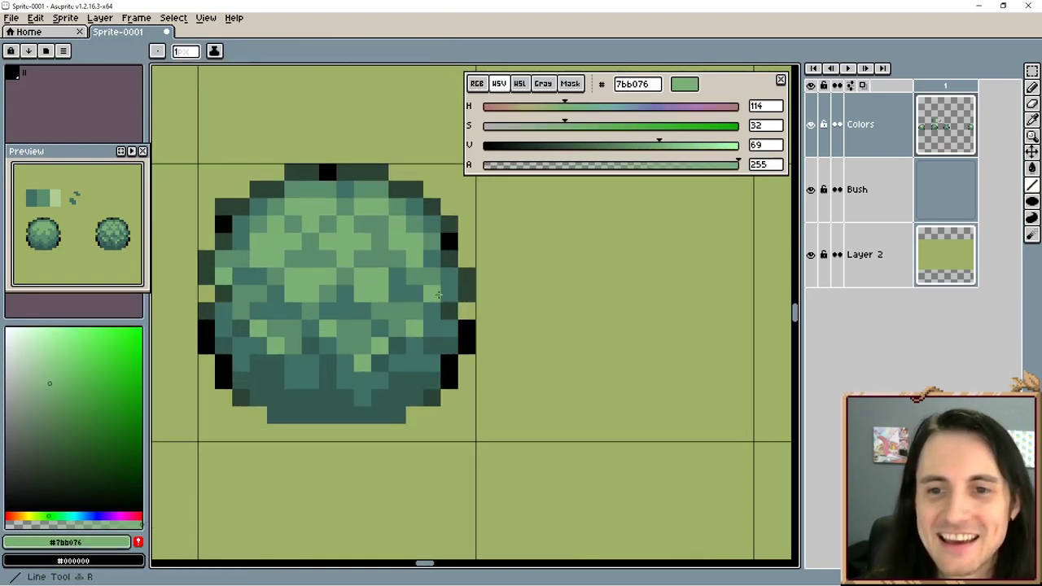
scroll(431, 291, "down", 1)
scroll(462, 326, "down", 1)
scroll(431, 325, "right", 1)
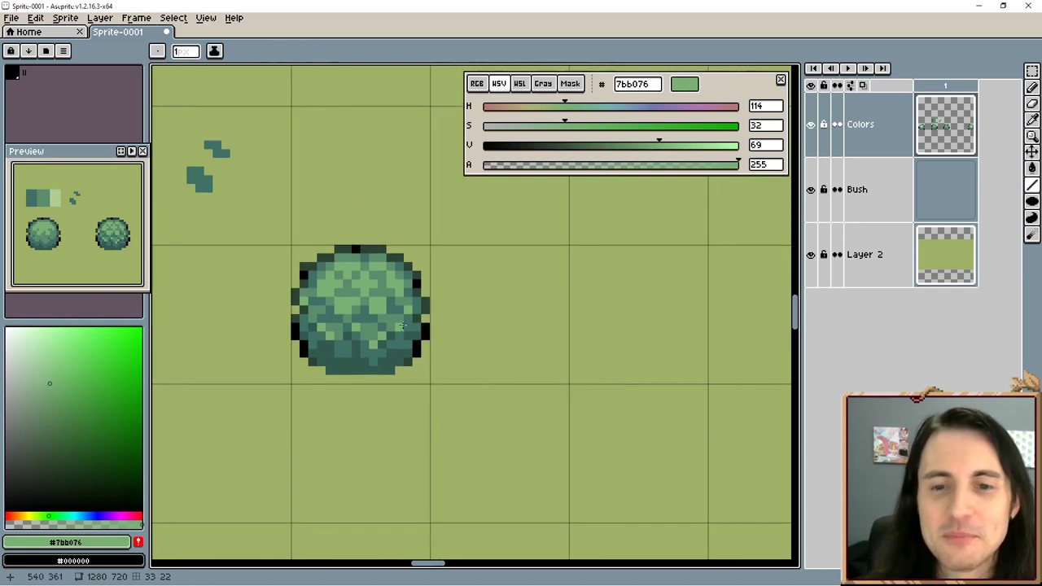
scroll(394, 326, "up", 1)
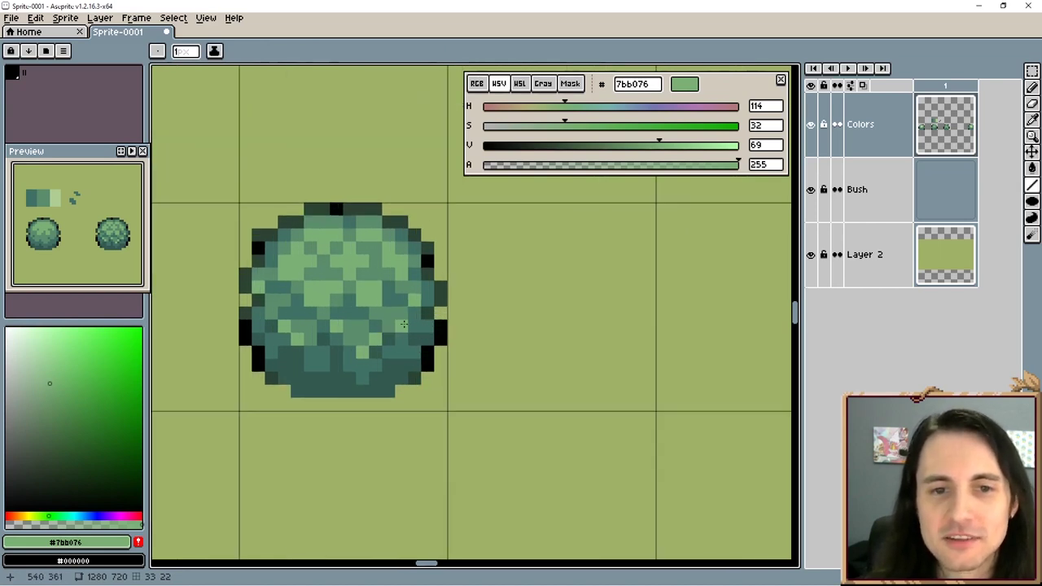
scroll(385, 323, "down", 6)
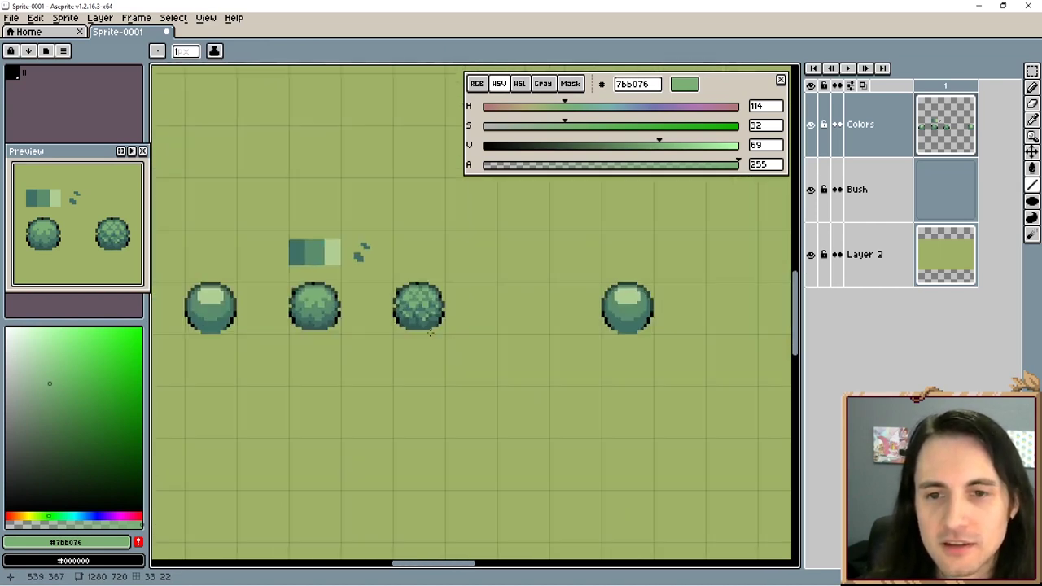
scroll(460, 358, "up", 5)
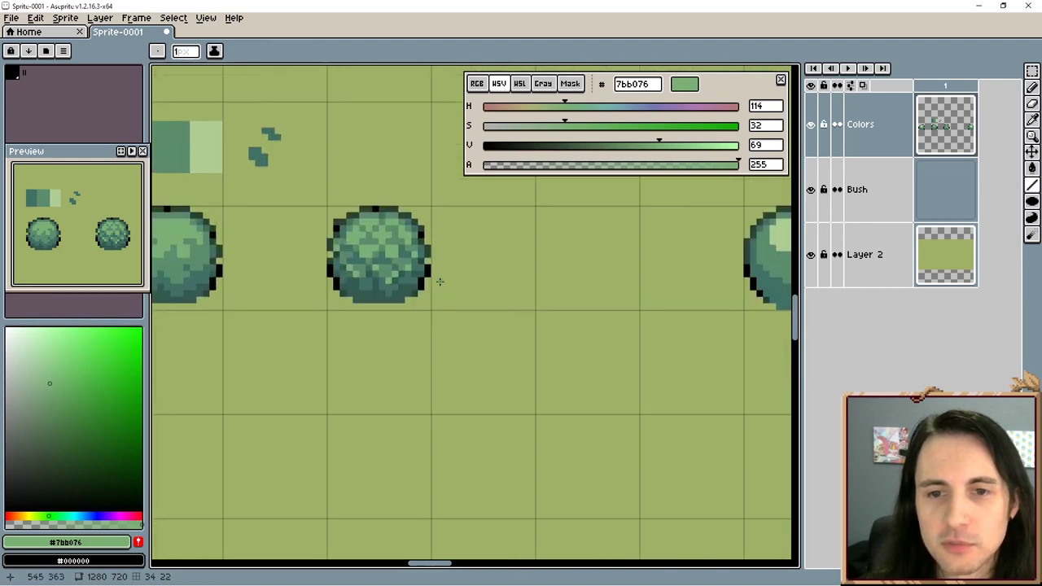
Step: Move the plain shaded bush two grid cells closer to the textured bush
left_click_drag(456, 296, 360, 331)
key("w")
left_click_drag(185, 229, 331, 363)
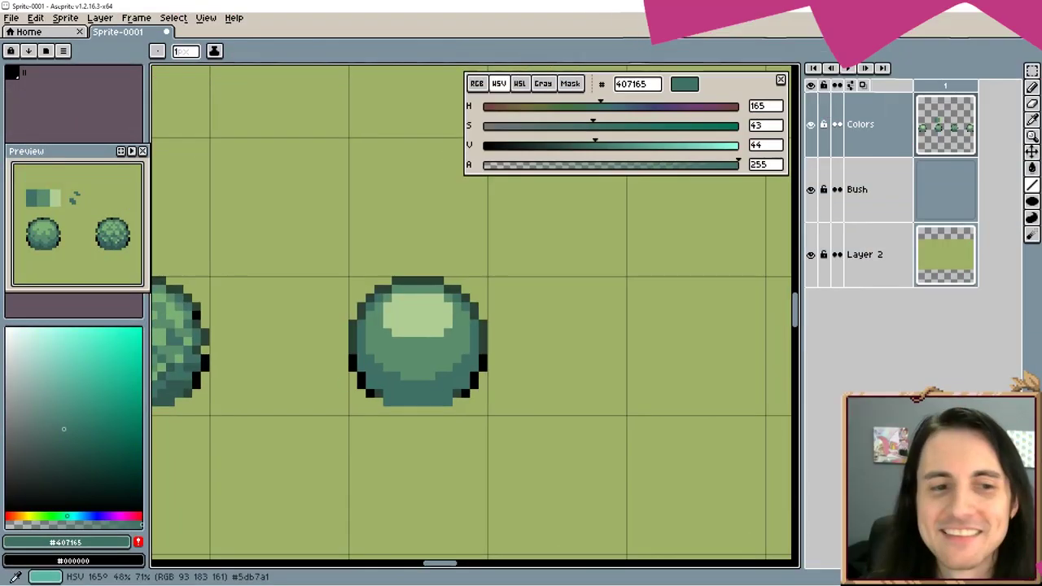
left_click_drag(370, 427, 389, 415)
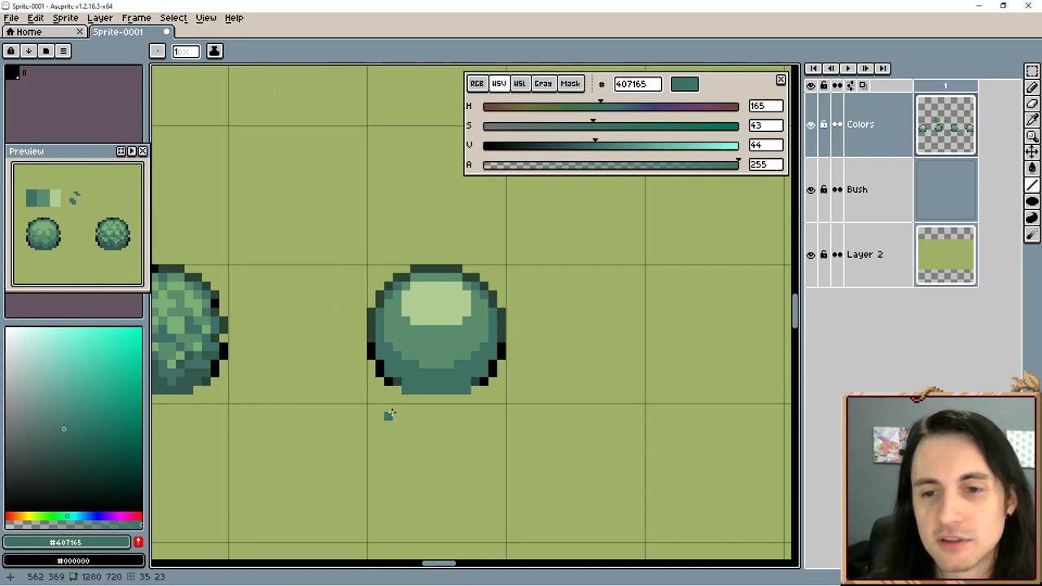
left_click_drag(309, 407, 420, 399)
Step: Sample the plain bush's light highlight #afce93 and place a one-pixel swatch of it beside the bush
key("i")
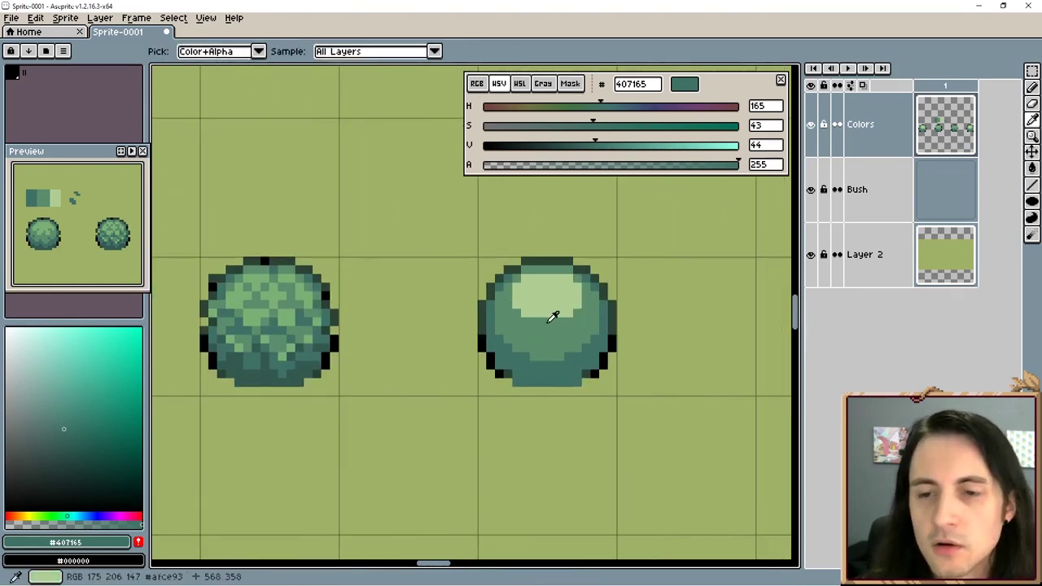
left_click(553, 337, "alt")
left_click_drag(557, 343, 433, 358)
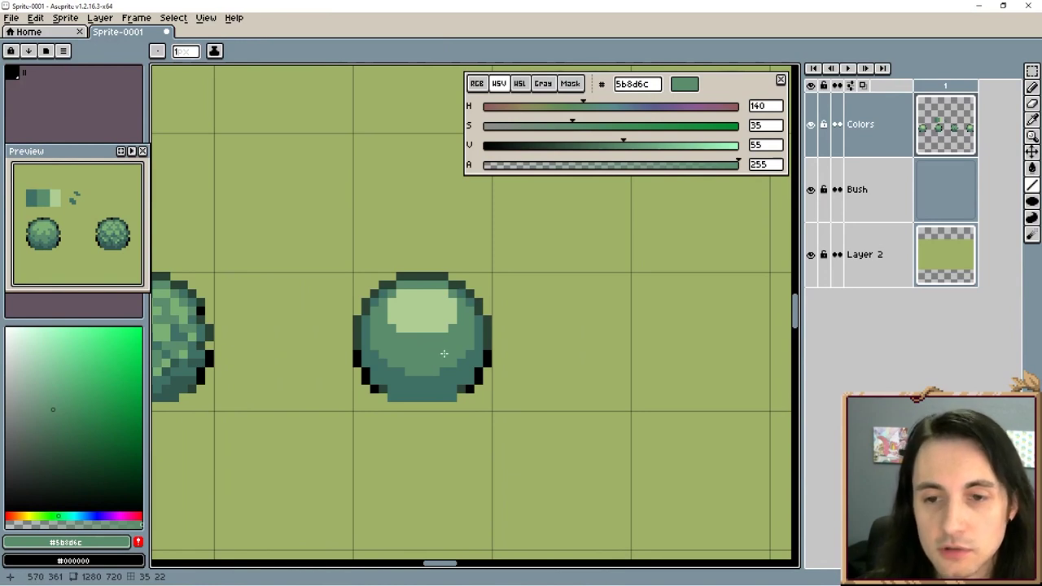
scroll(444, 353, "up", 2)
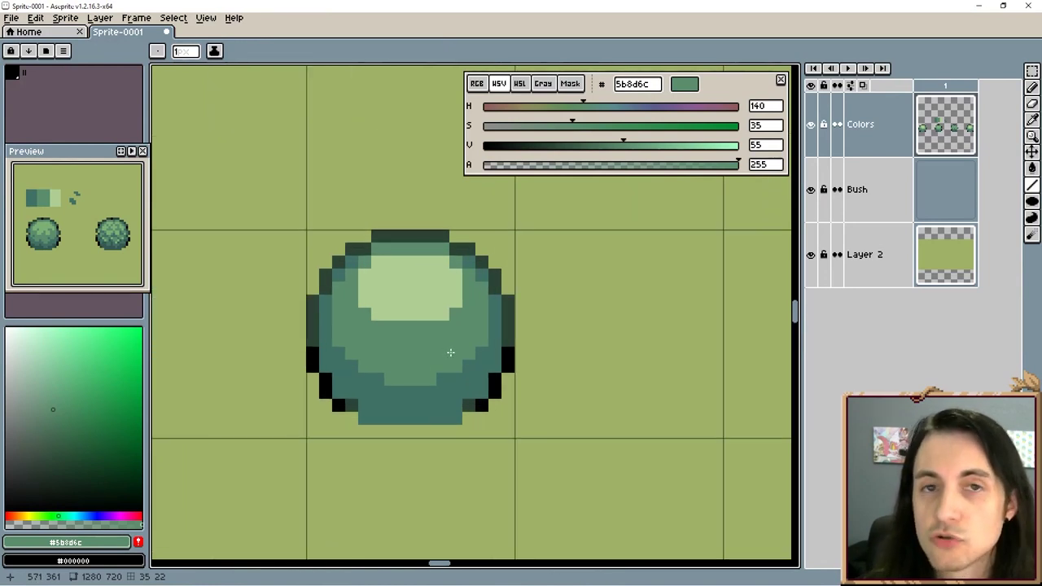
key("i")
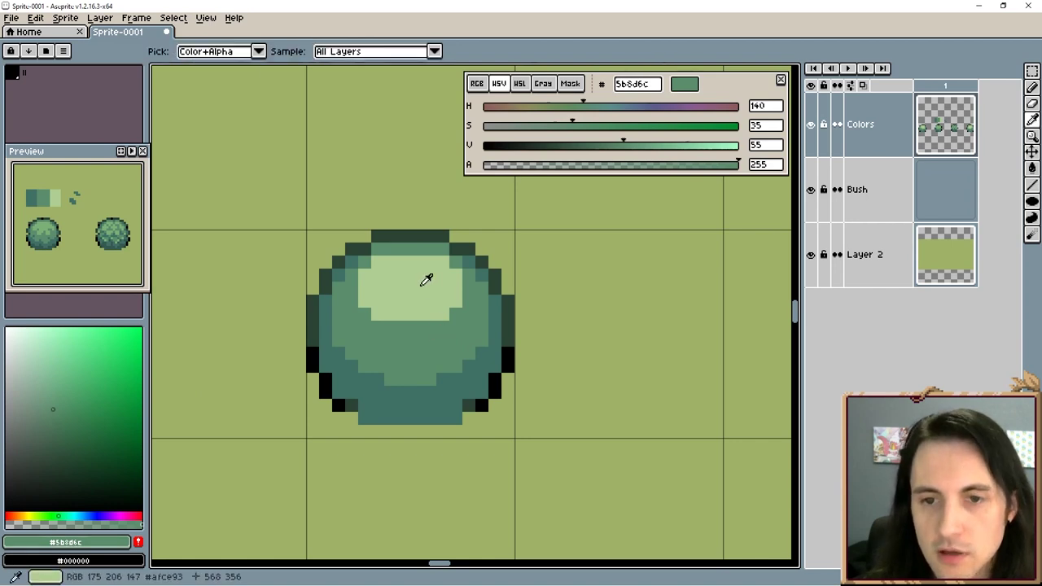
left_click(426, 274)
key("b")
left_click(599, 275)
Step: Sample the mid green #5b8d6c and fill the plain bush's top highlight with it
key("i")
left_click(437, 333)
key("f")
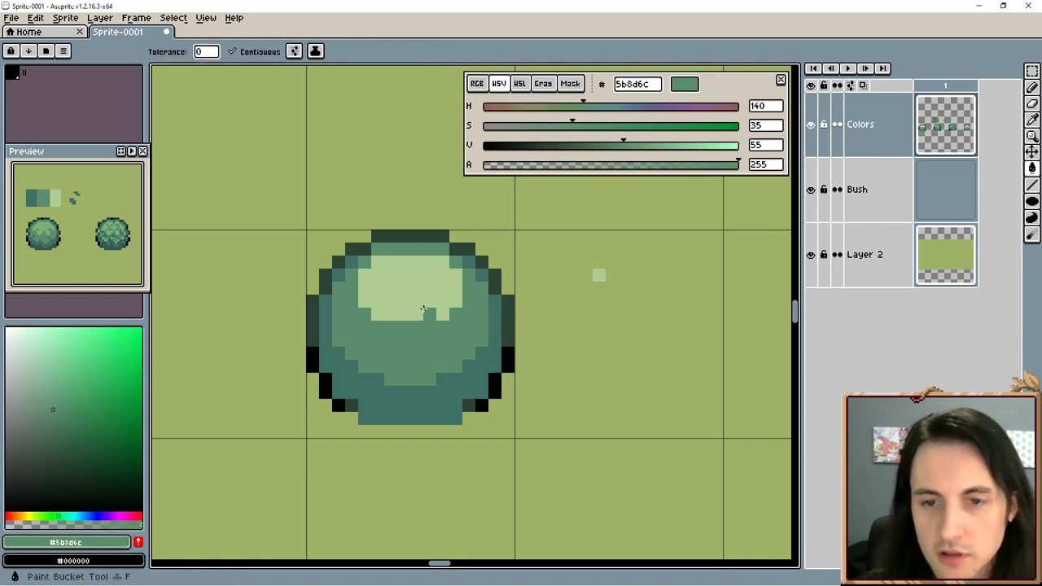
left_click(429, 312)
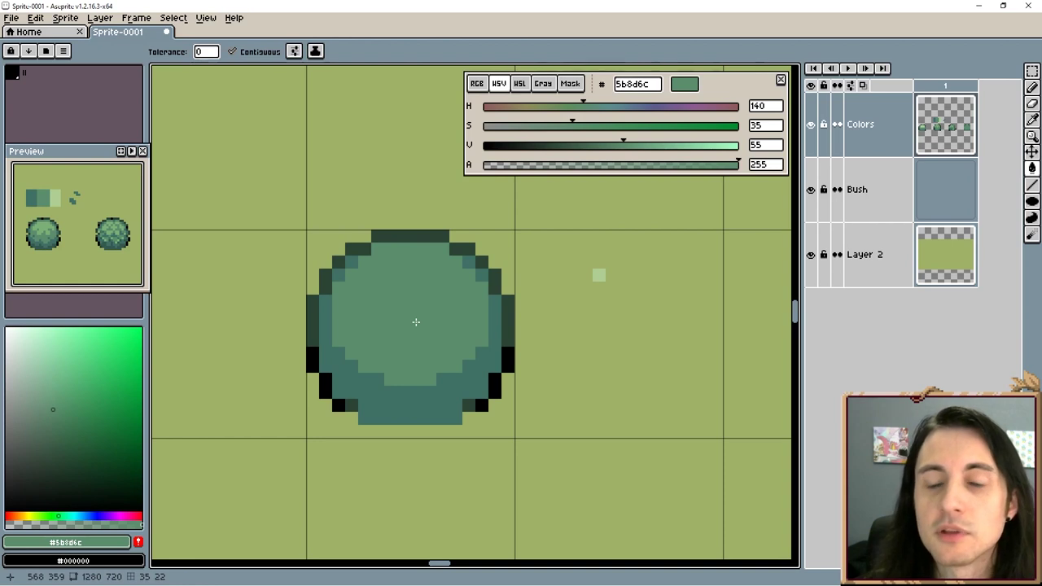
Step: Sample #afce93 from the swatch and draw a pointed leaf cluster at the plain bush's lower right edge
key("i")
left_click(599, 275)
key("f")
left_click(452, 351)
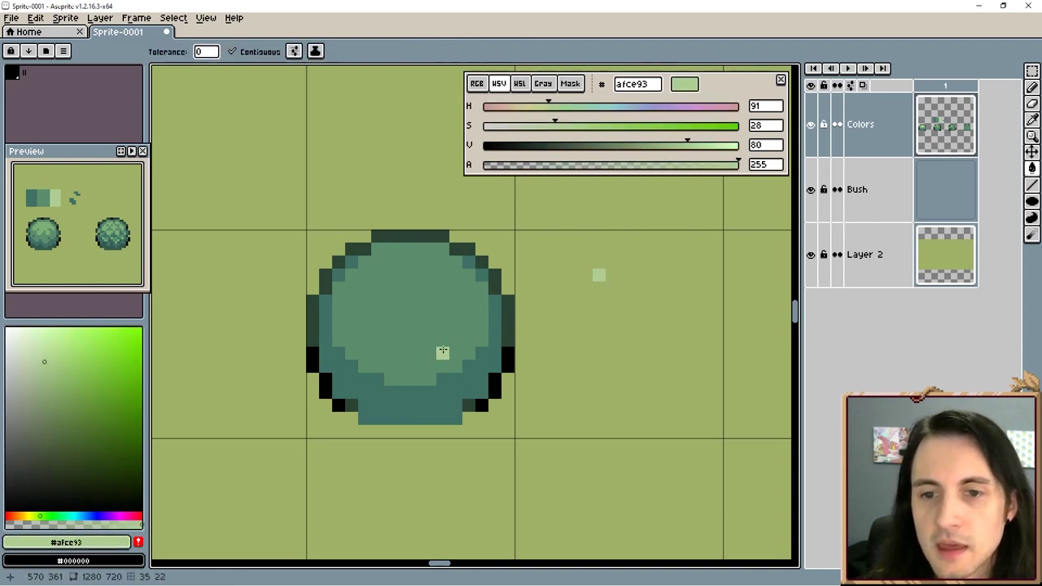
left_click(449, 349)
key("ctrl+z")
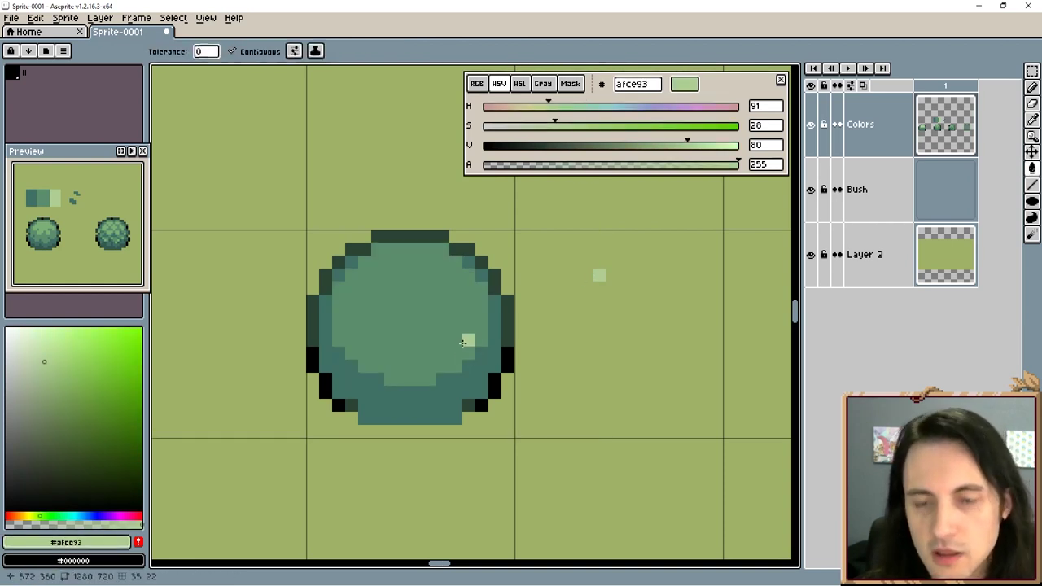
key("b")
mouse_move(459, 355)
left_mouse_down()
mouse_move(484, 329)
mouse_move(464, 341)
mouse_move(491, 335)
mouse_move(489, 364)
left_mouse_up()
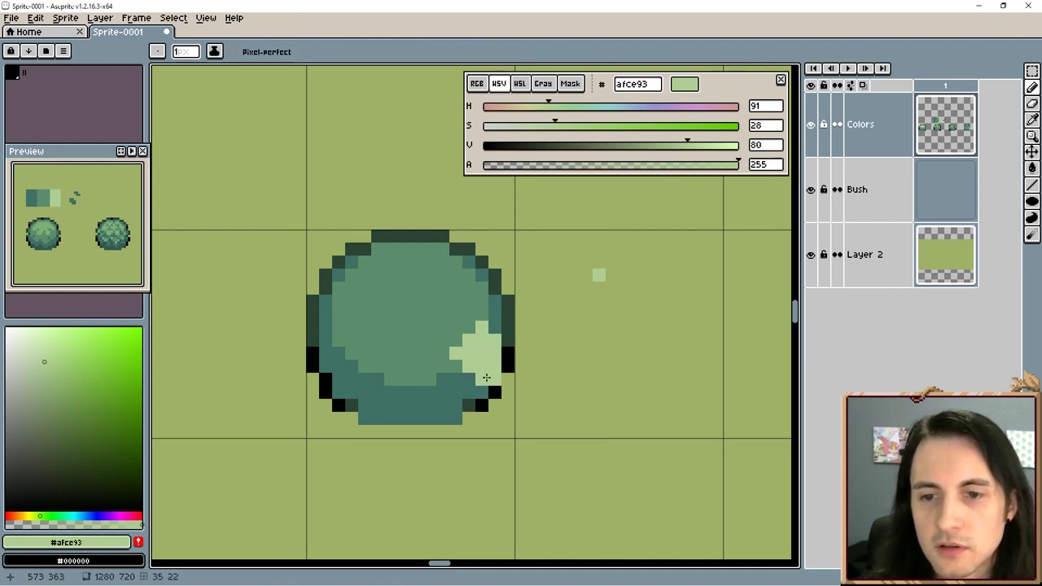
left_click(493, 332, "alt")
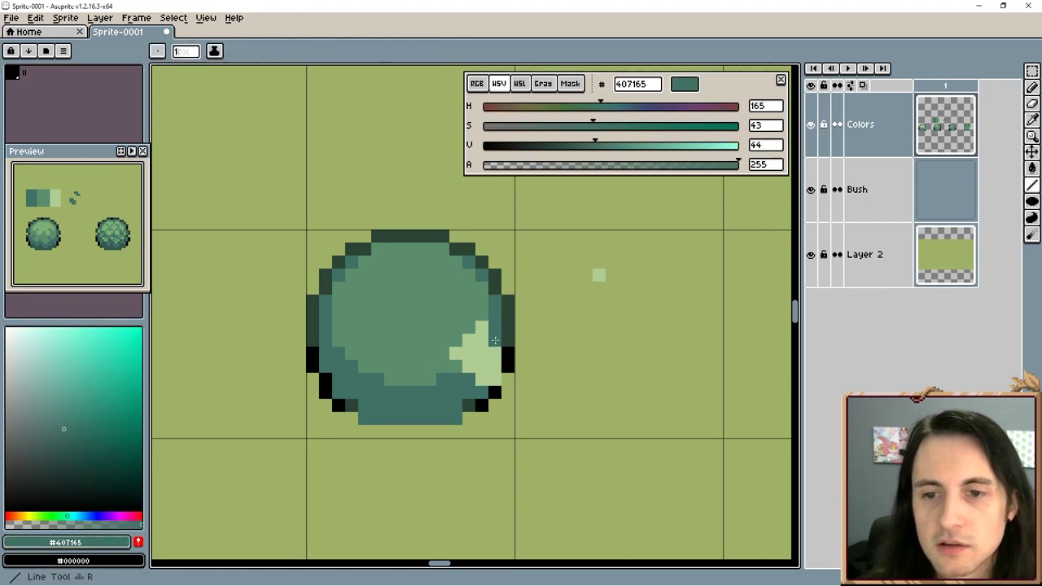
left_click(490, 341, "alt")
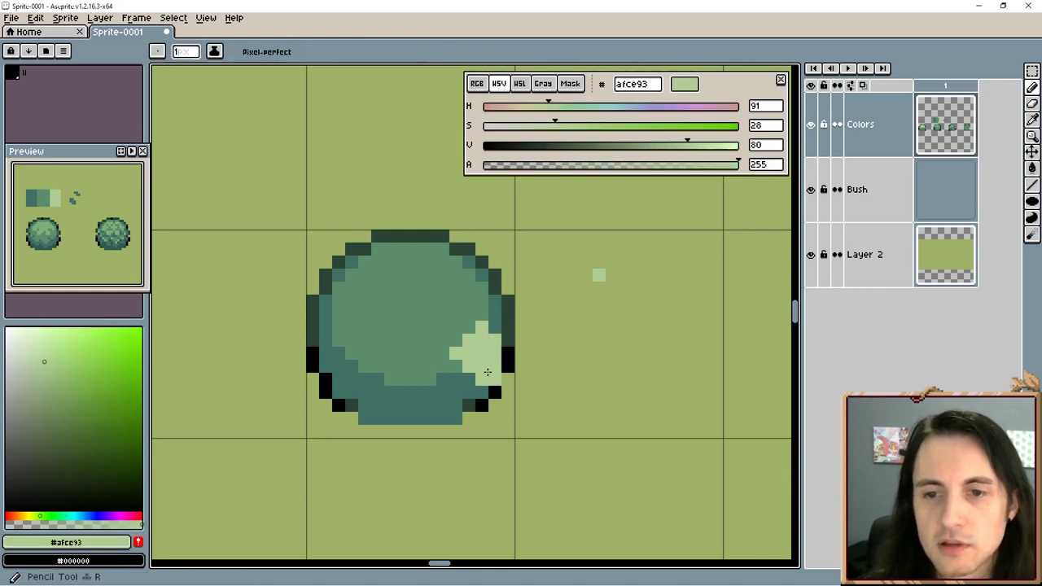
left_click_drag(122, 256, 92, 259)
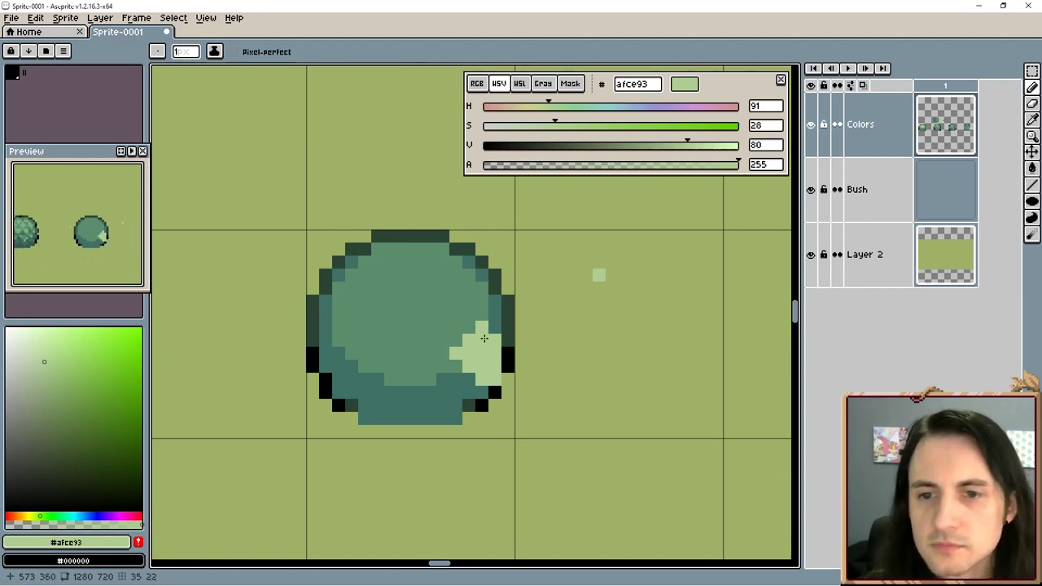
Step: Add a #407165 shadow pixel beside the leaf cluster's tip and fill the cluster with mid green #5b8d6c
left_click(472, 380, "alt")
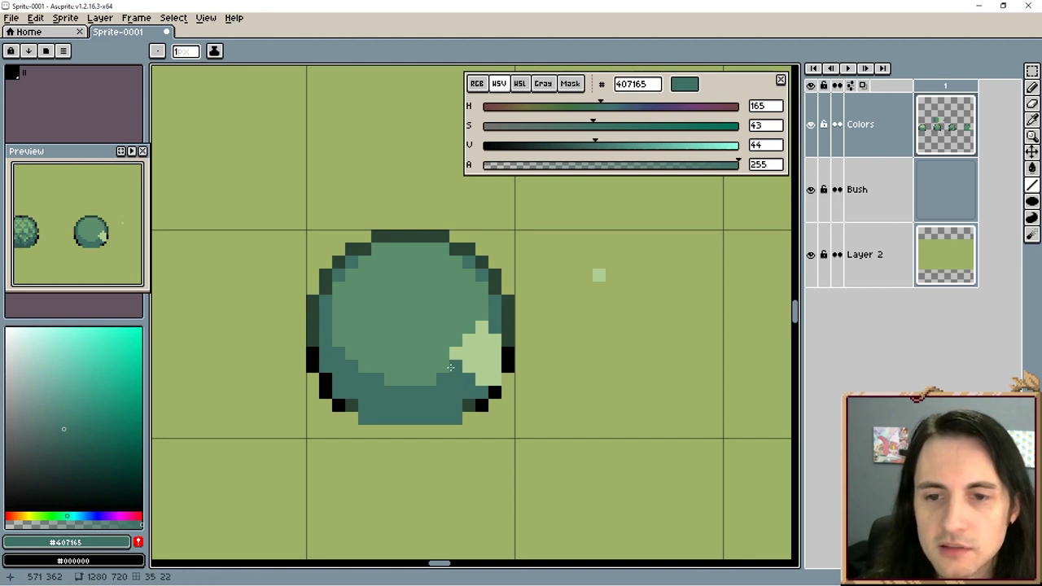
left_click(444, 355)
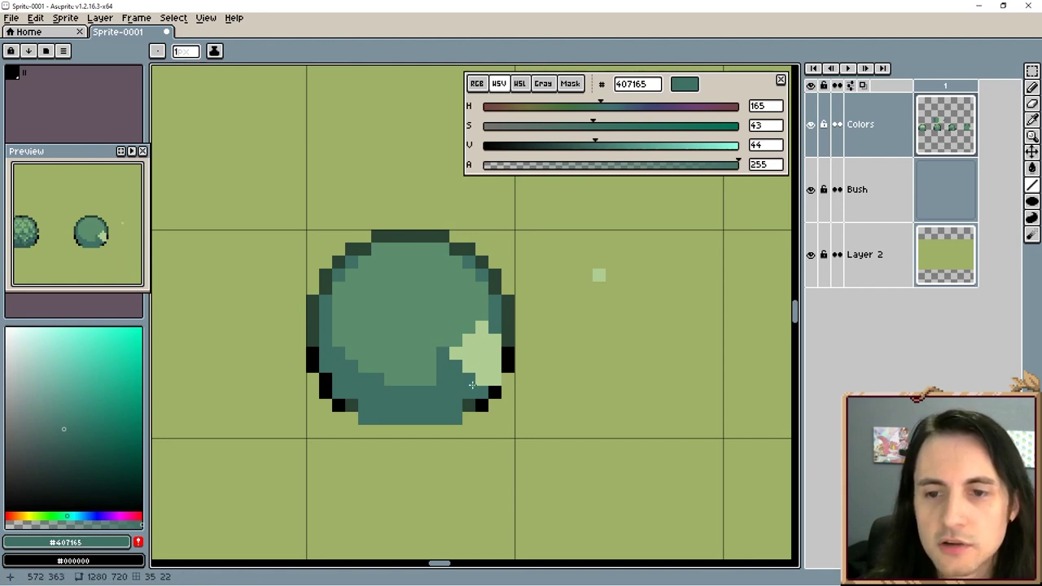
left_click(452, 314, "alt")
key("g")
left_click(479, 350)
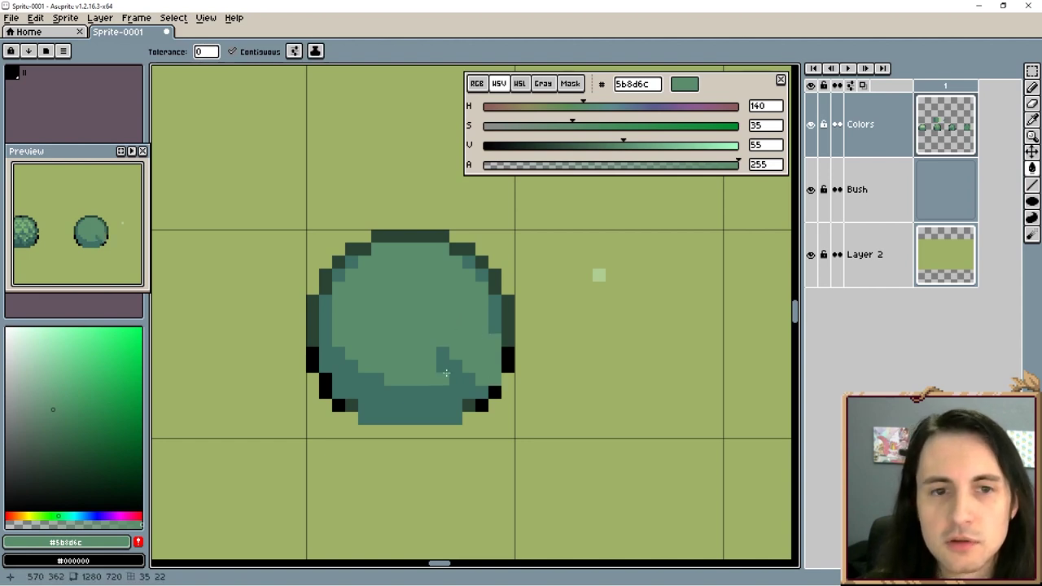
Step: Sample the black outline colour and extend the outline around the leaf cluster's lower right corner
left_click(497, 388, "alt")
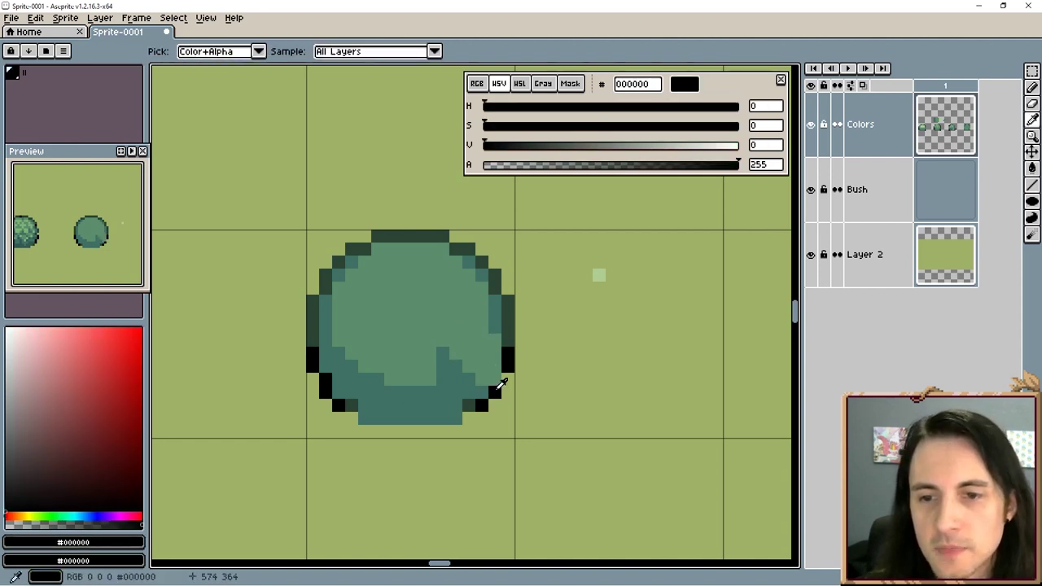
key("b")
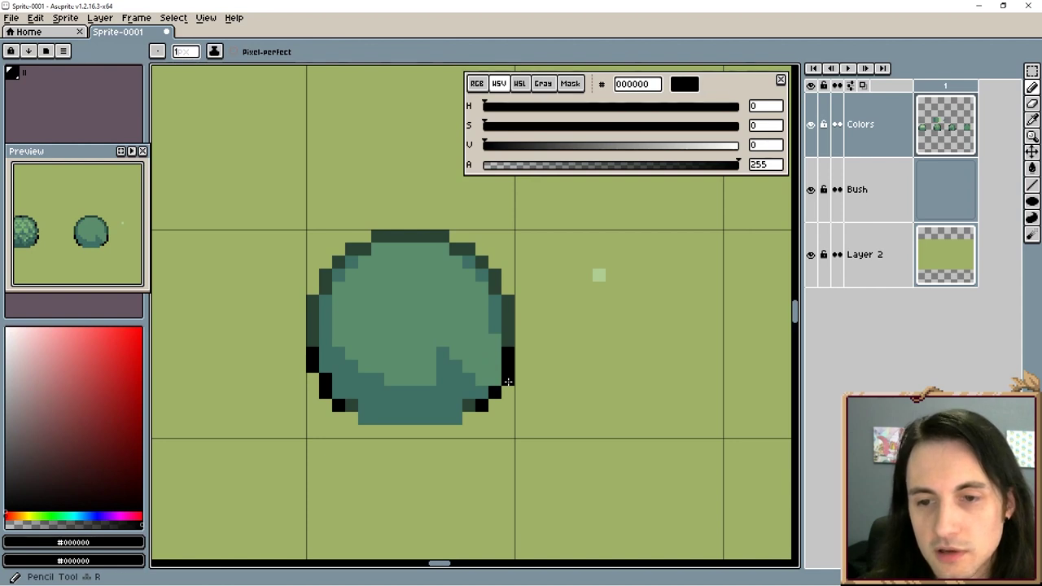
left_click(504, 390)
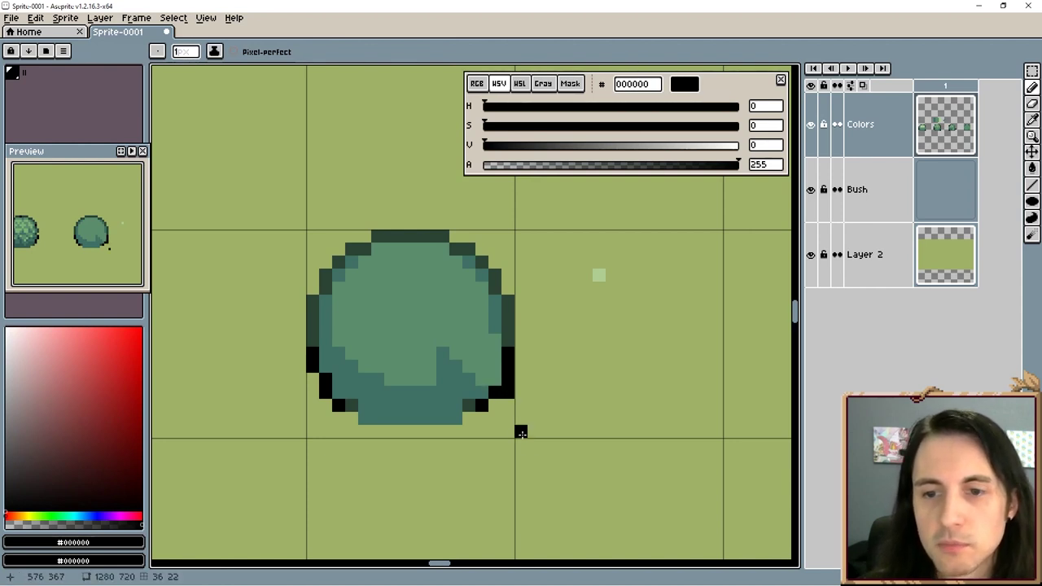
Step: Sample the shadow green #33594f and draw a diagonal shadow along the leaf cluster's lower left edge
left_click(468, 404, "alt")
mouse_move(424, 390)
left_mouse_down()
mouse_move(650, 365)
mouse_move(390, 376)
left_mouse_up()
left_click(269, 378, "alt")
left_click(475, 349)
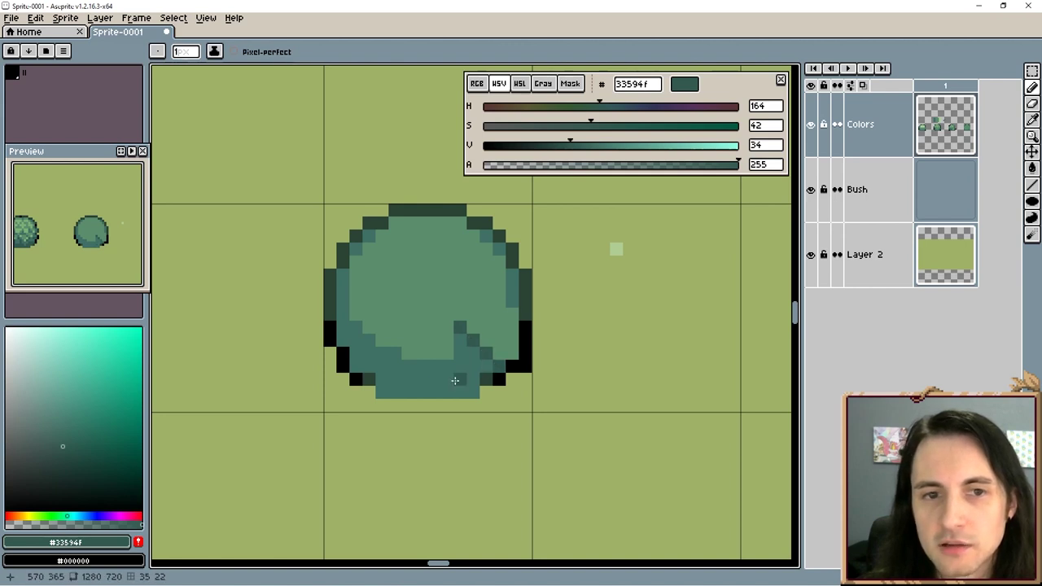
Step: Sample the shadow green #33594f and add two shadow pixels at the upper right edge of the lower right leaf cluster
scroll(455, 380, "up", 1)
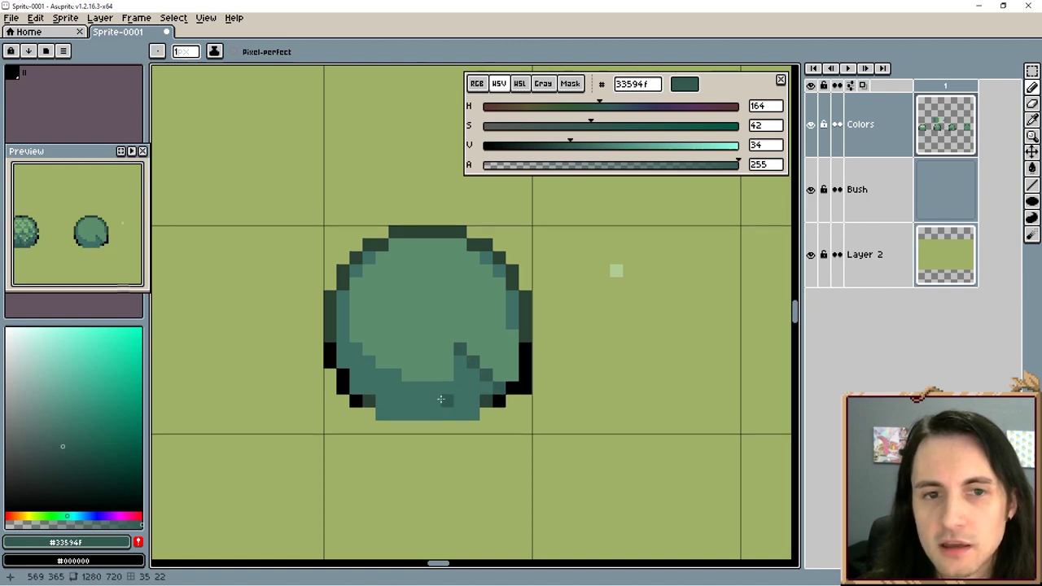
left_click(507, 324, "alt")
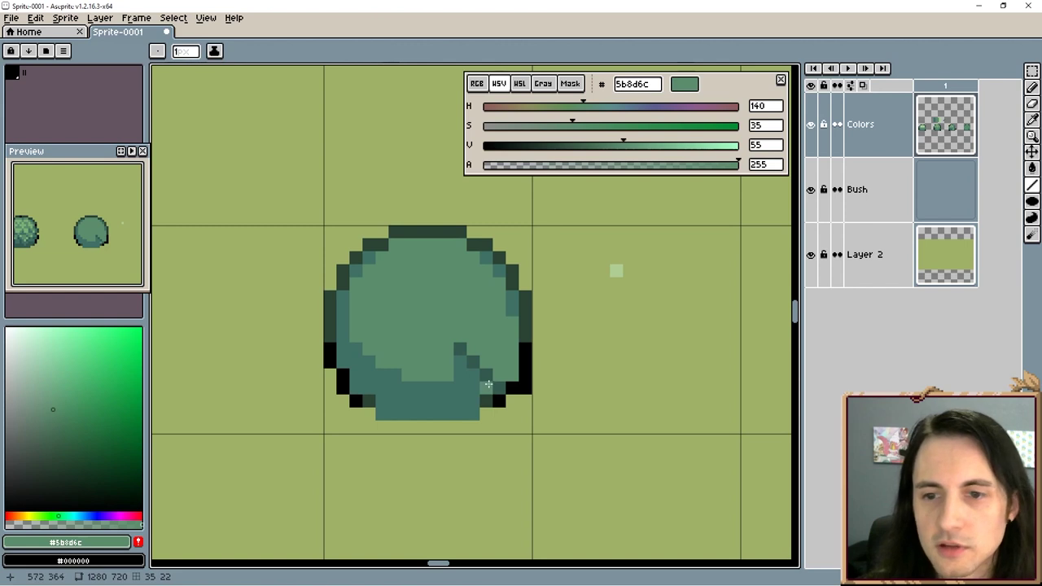
left_click(493, 368, "alt")
left_click(511, 322)
left_click(499, 310)
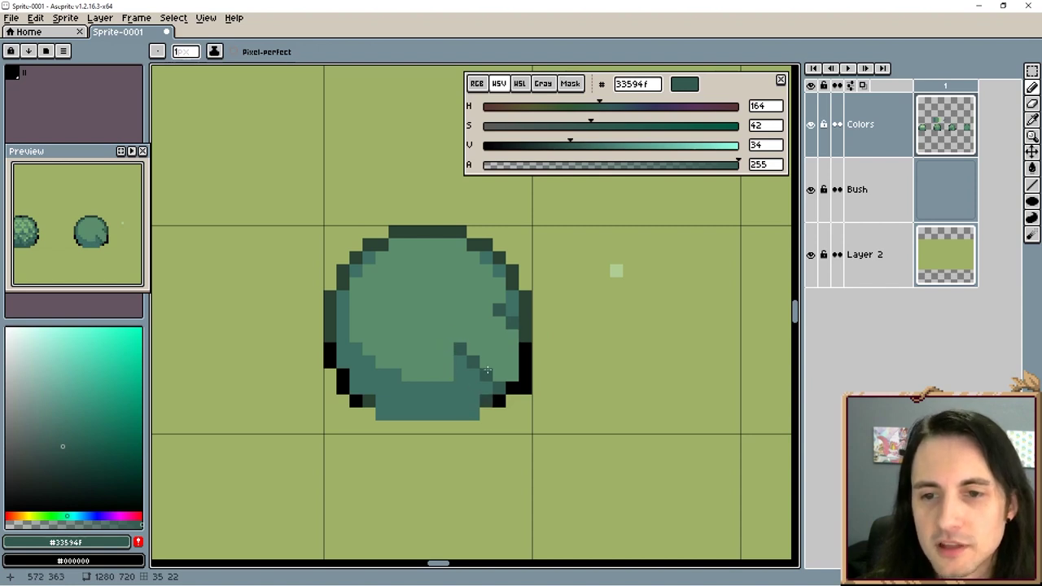
Step: Sample #7bb076 from the leaf-textured bush and paint a jagged highlight across the top of the right leaf cluster
key("alt")
left_click_drag(436, 342, 627, 342)
left_click(234, 310, "alt")
left_click_drag(540, 328, 374, 335)
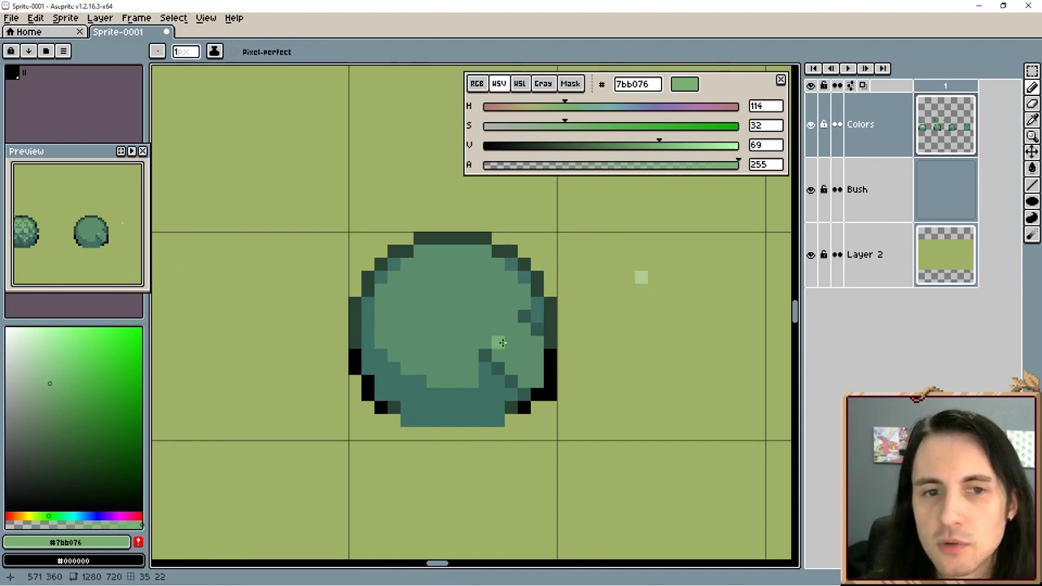
mouse_move(488, 343)
left_mouse_down()
mouse_move(531, 343)
mouse_move(524, 330)
mouse_move(498, 330)
left_mouse_up()
left_click_drag(571, 401, 540, 397)
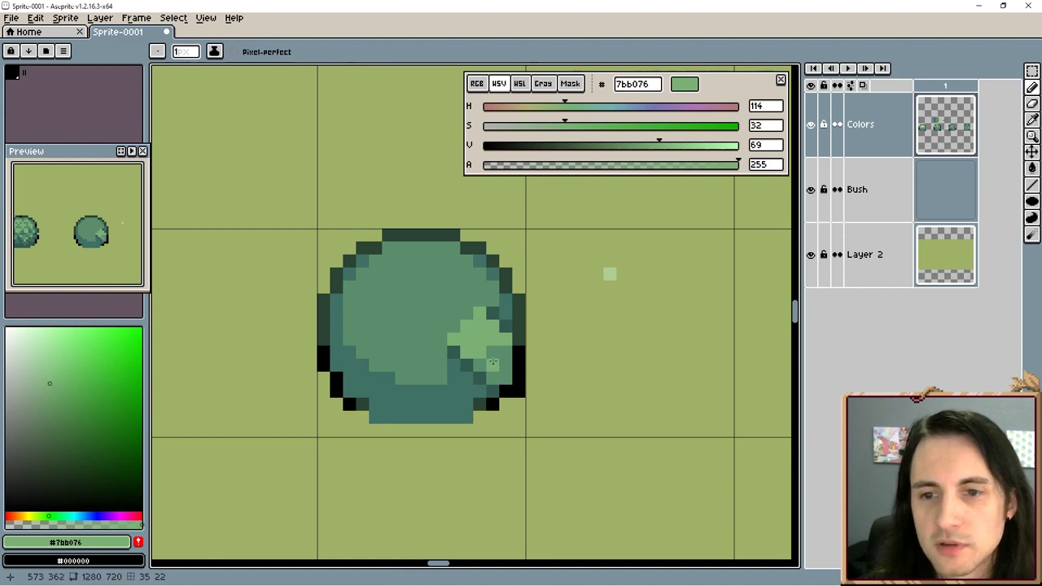
Step: Rework the inside of the right cluster's highlight with pixels of mid green #5b8d6c and light green #7bb076
left_click(497, 351, "alt")
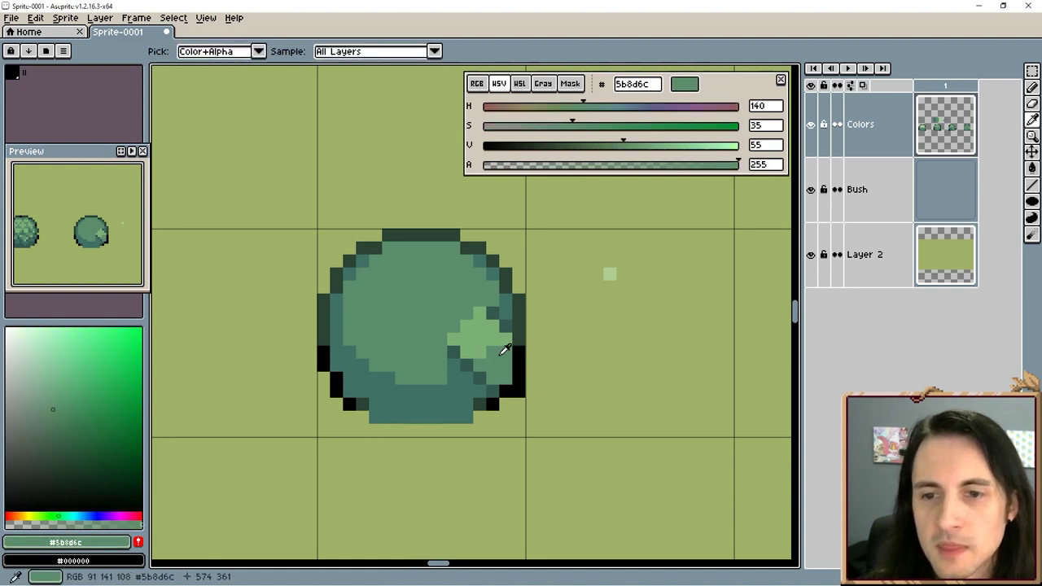
left_click(492, 342)
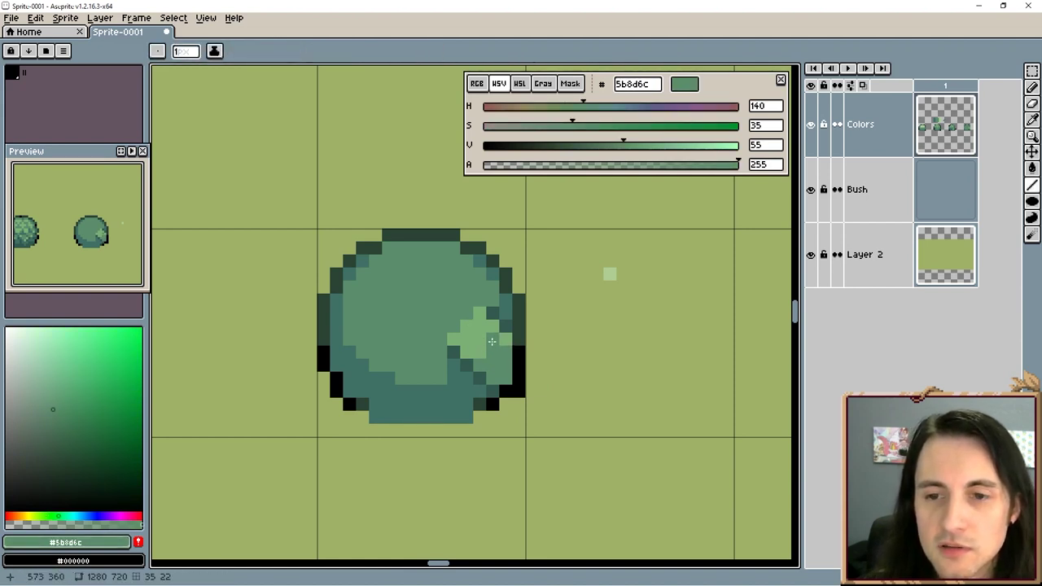
left_click_drag(489, 341, 483, 340)
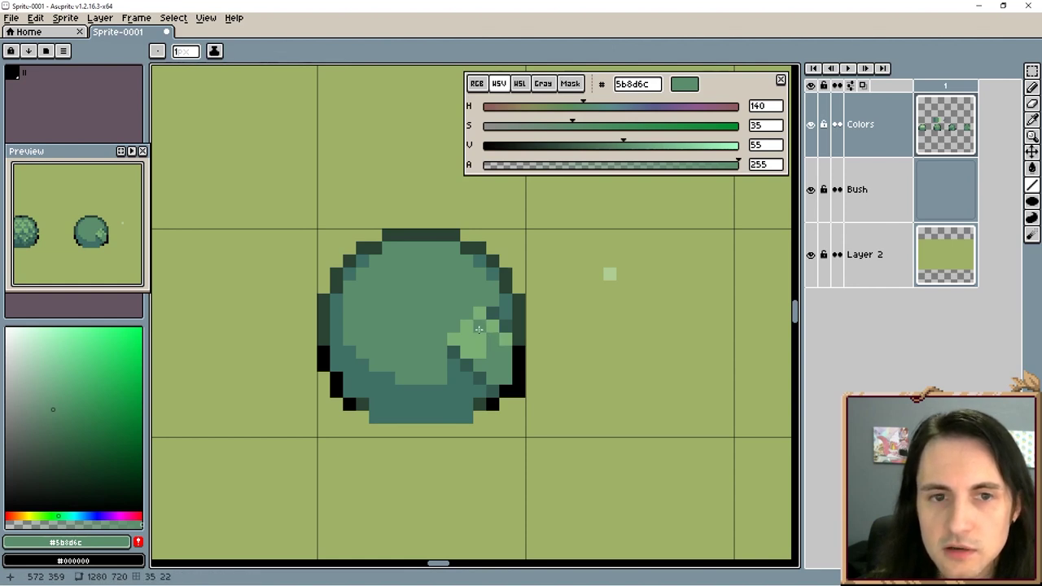
left_click(493, 339, "alt")
left_click(481, 328)
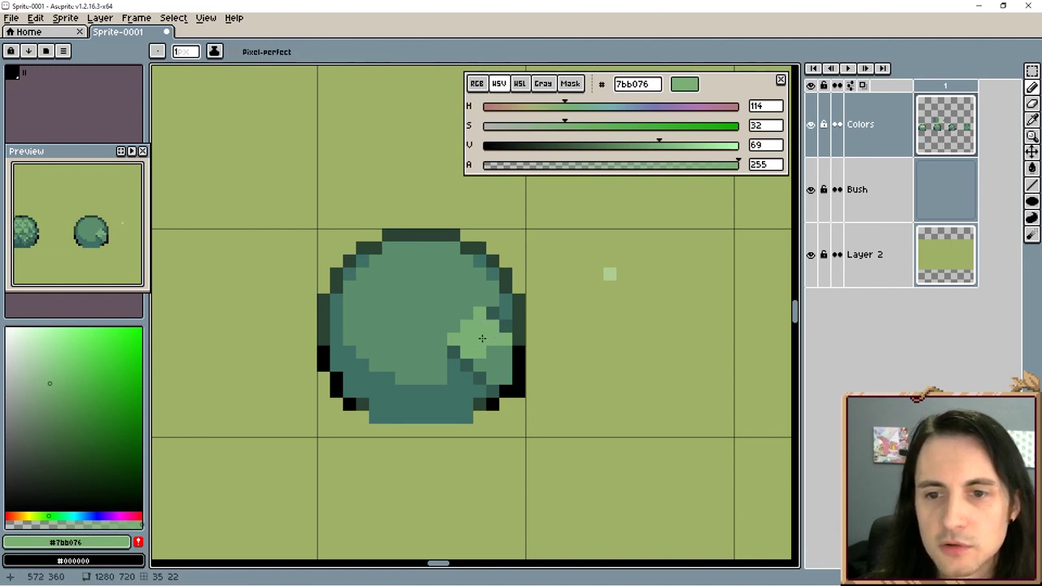
Step: Draw a V-shaped shadow outline in #33594f for a second leaf cluster across the bush's lower middle and thicken its tip
left_click_drag(438, 404, 491, 400)
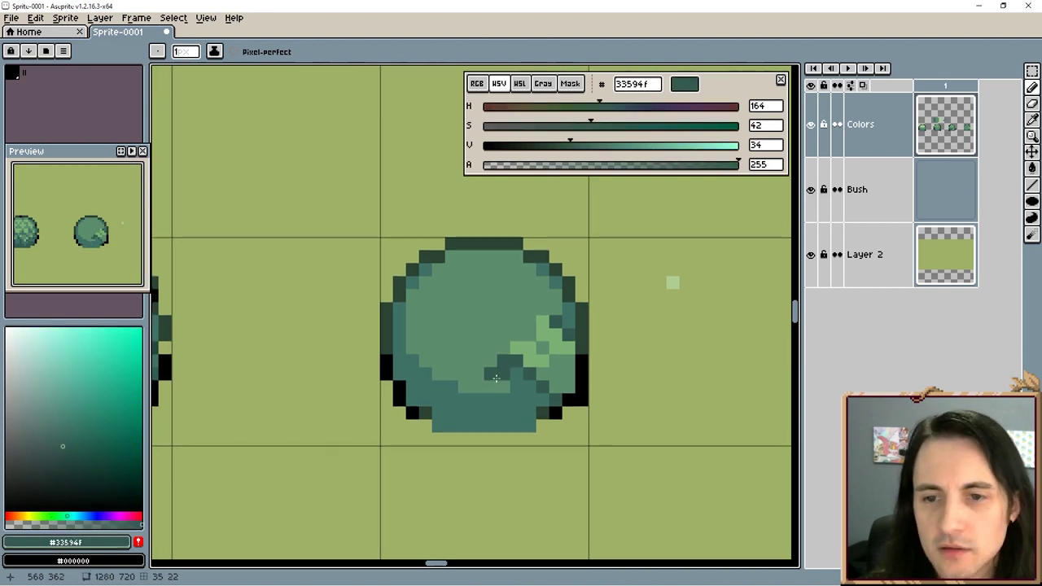
left_click(490, 389)
left_click(481, 401)
mouse_move(480, 399)
left_mouse_down()
mouse_move(458, 396)
mouse_move(437, 347)
left_mouse_up()
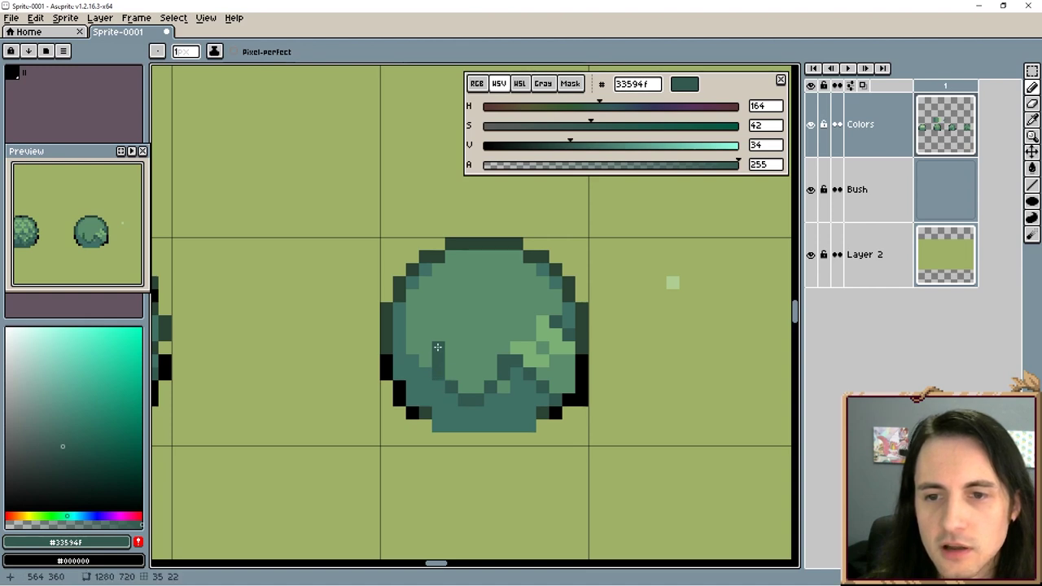
scroll(485, 352, "right", 5)
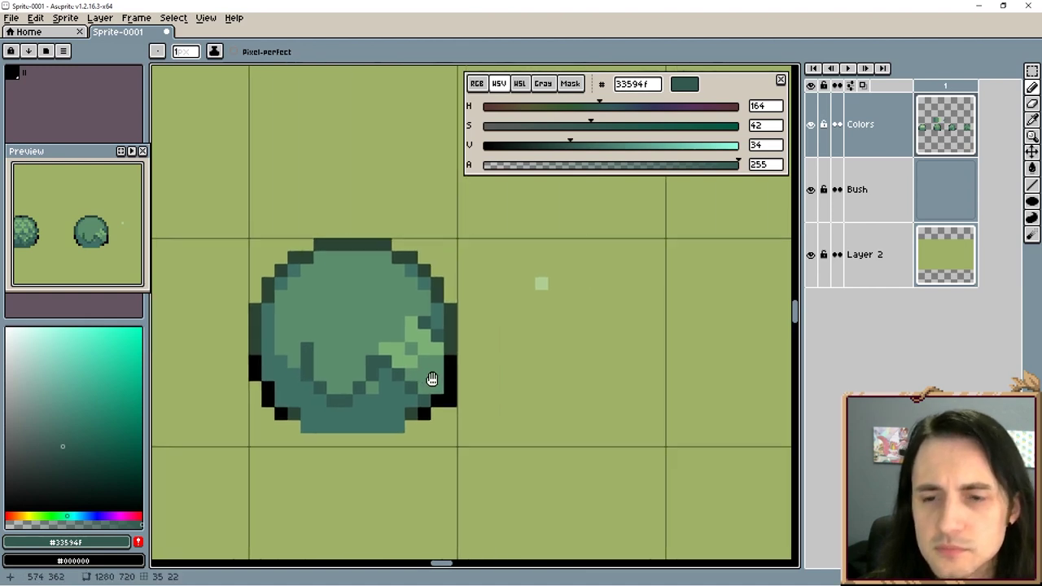
mouse_move(470, 404)
left_mouse_down()
mouse_move(472, 377)
mouse_move(574, 358)
left_mouse_up()
left_click_drag(469, 356, 488, 358)
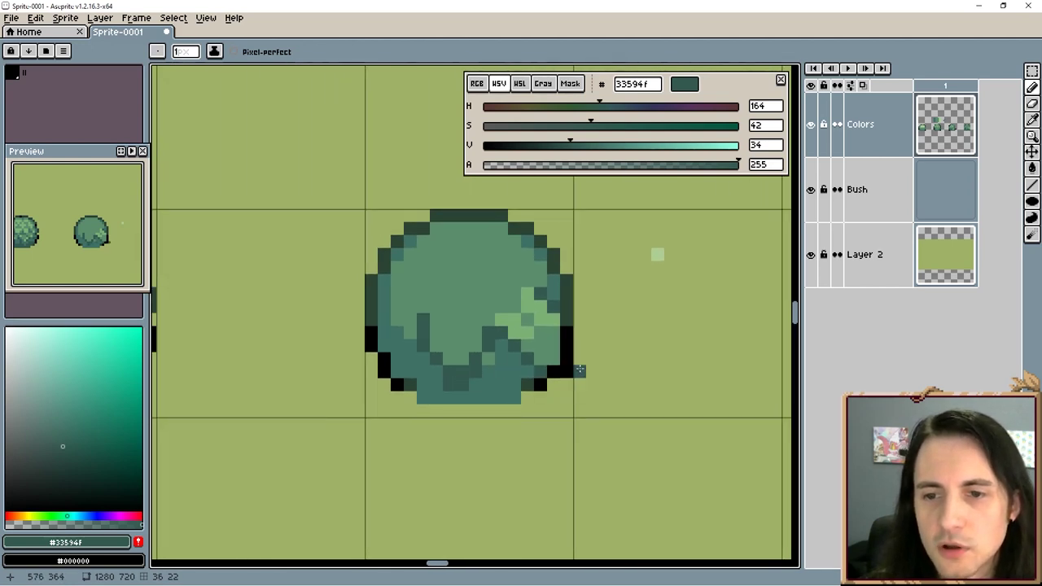
left_click_drag(616, 361, 458, 360)
left_click_drag(223, 114, 340, 269)
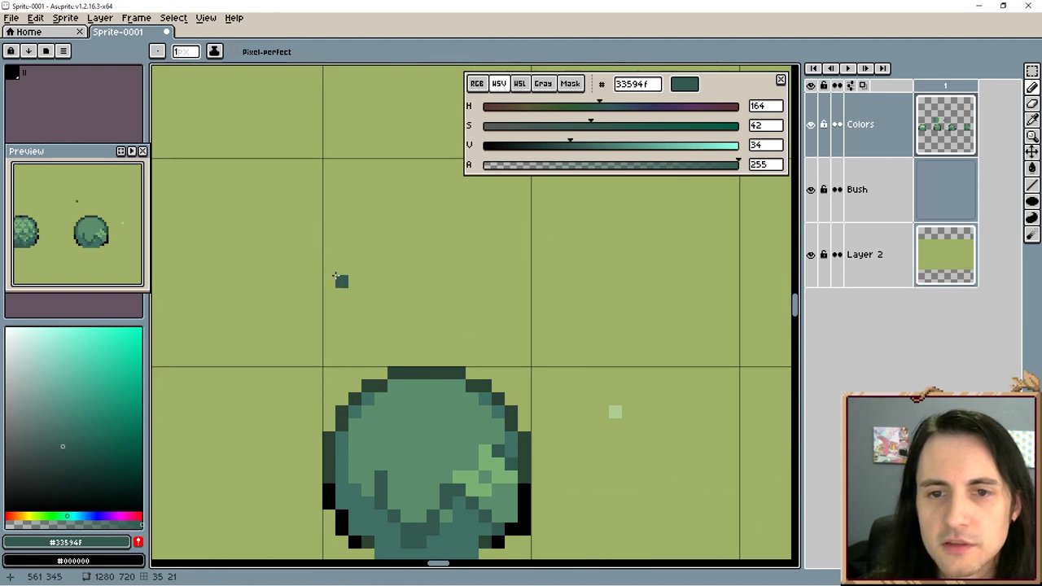
left_click(341, 281)
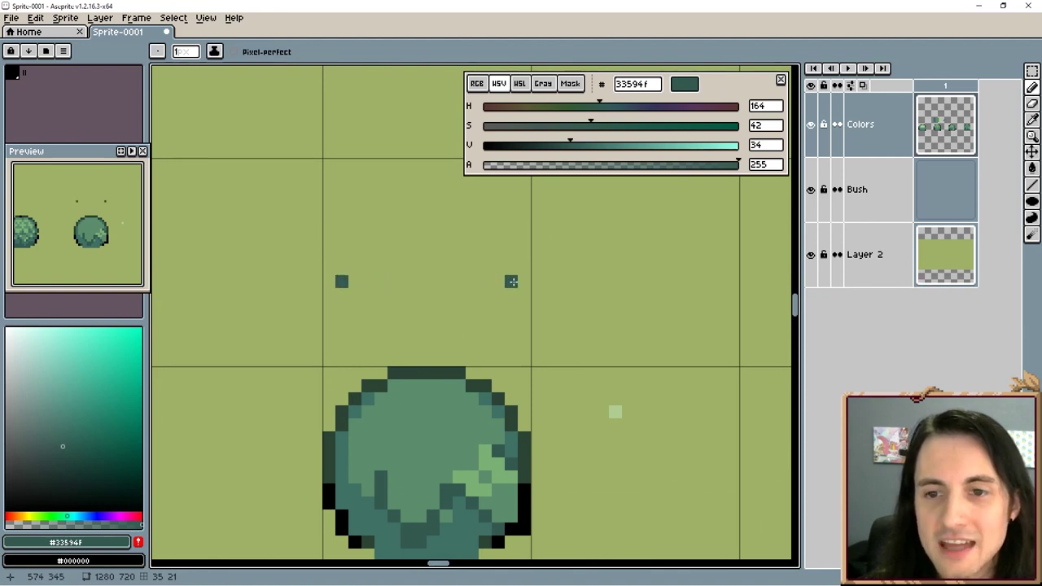
left_click(511, 281)
left_click_drag(419, 306, 446, 308)
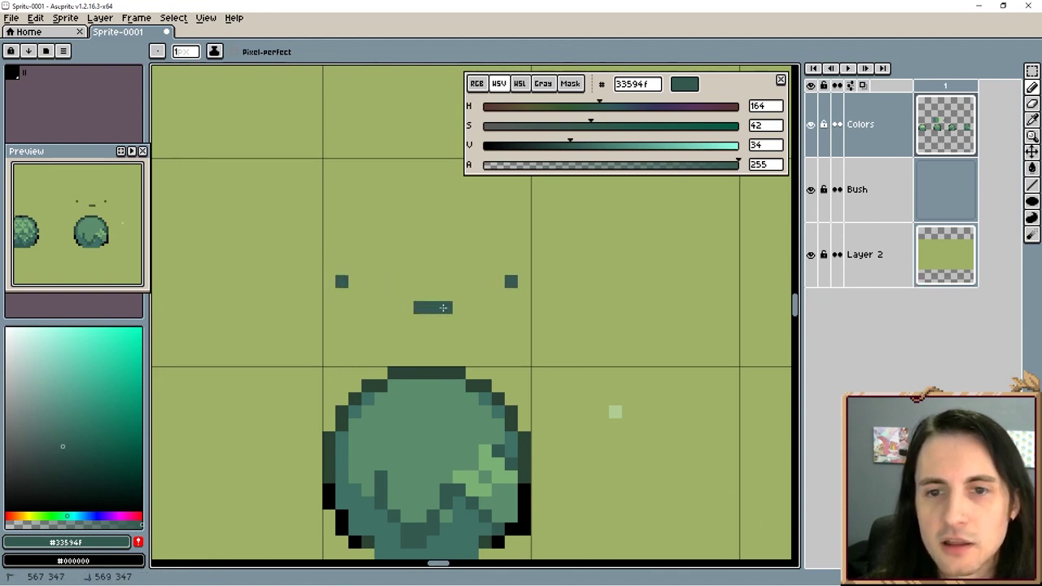
mouse_move(355, 230)
left_mouse_down()
mouse_move(370, 254)
mouse_move(435, 261)
mouse_move(495, 228)
left_mouse_up()
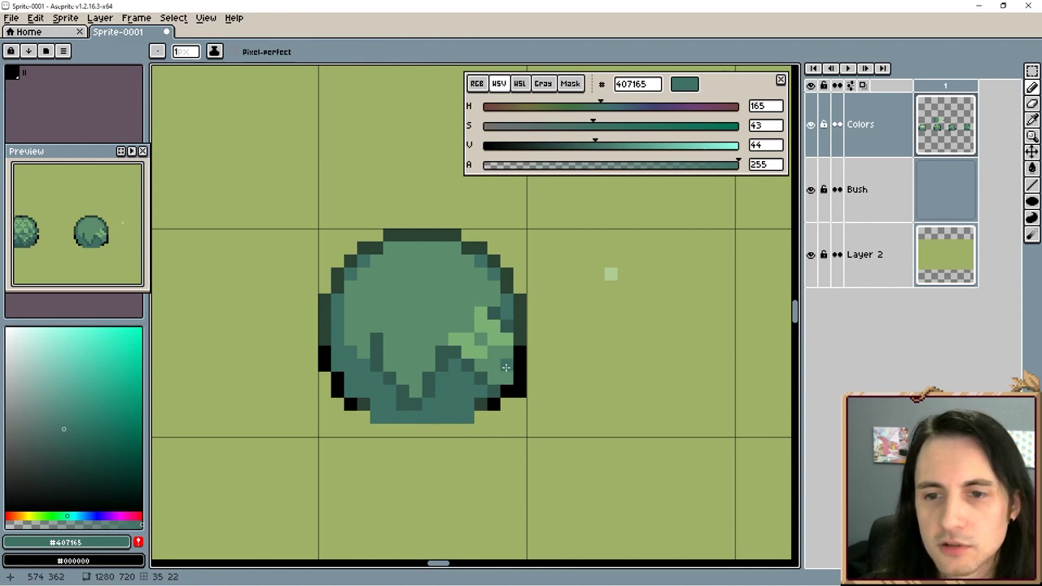
Step: Add shadow pixels under the right leaf cluster and round off the black outline at the bush's lower right corner
key("i")
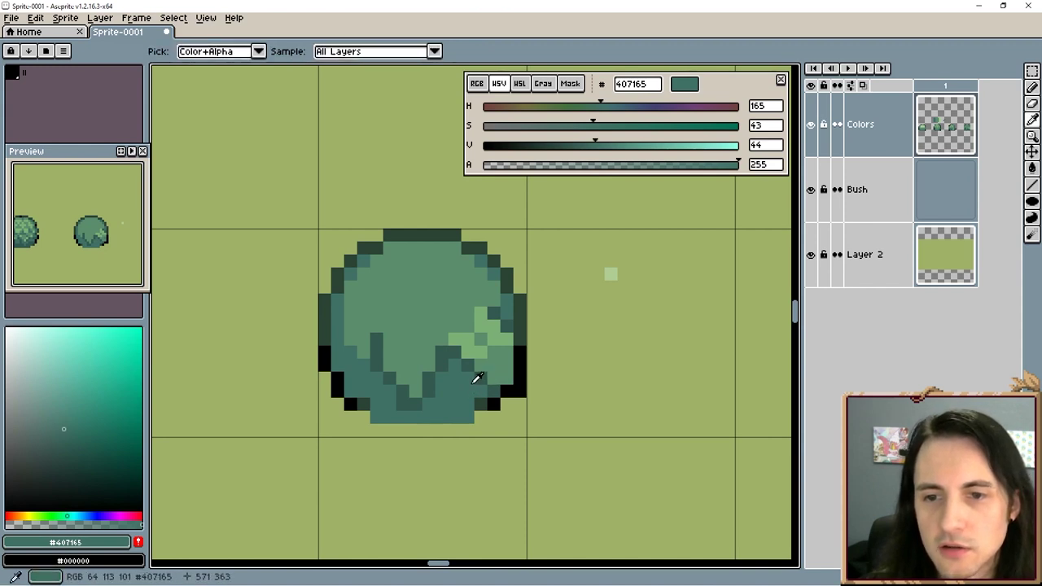
left_click(487, 383, "alt")
left_click(494, 379)
left_click(494, 392, "alt")
left_click(520, 391, "alt")
key("e")
left_click_drag(480, 431, 519, 428)
left_click(499, 337, "alt")
key("b")
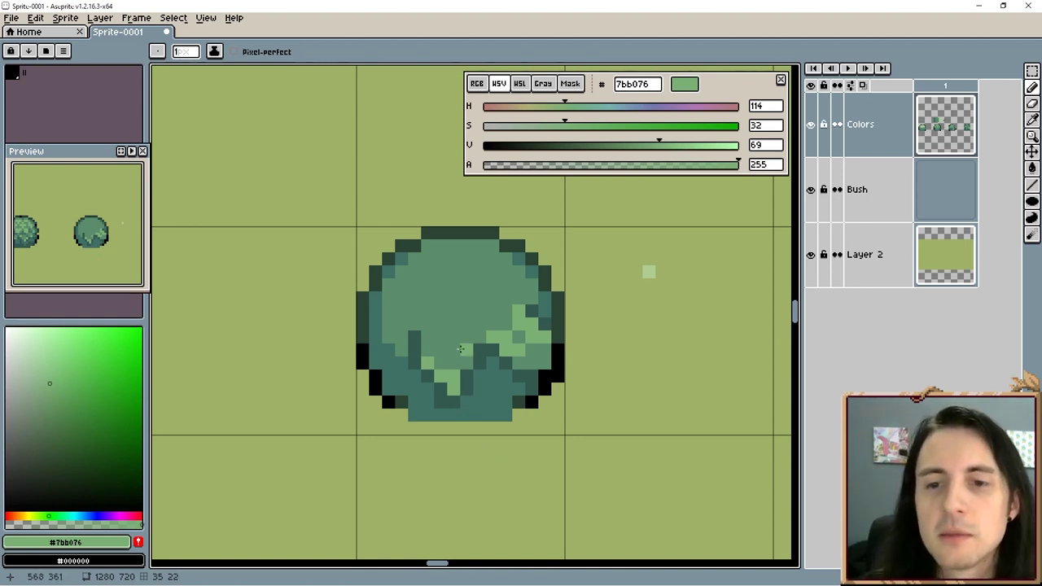
key("i")
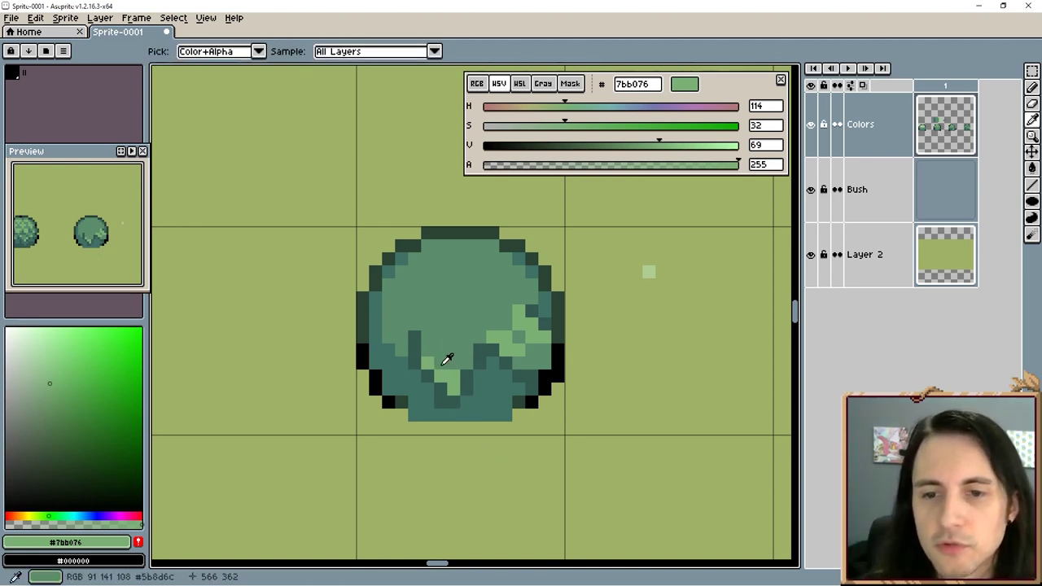
left_click(453, 356)
key("r")
left_click(454, 389)
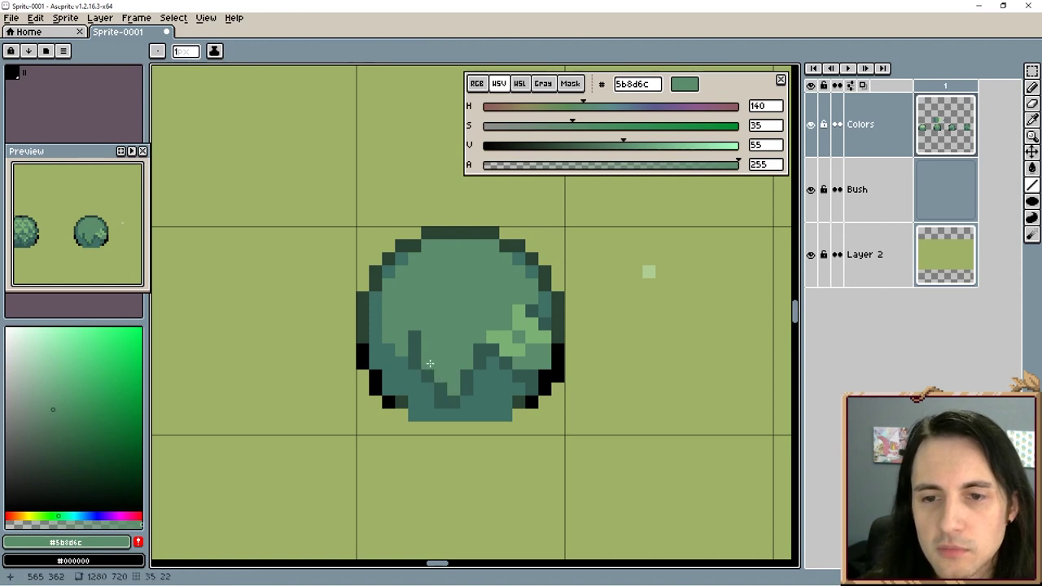
Step: Sample #7bb076 and paint pointed highlights along the top of the middle leaf cluster
left_click(512, 337, "alt")
key("b")
left_click(428, 337)
mouse_move(428, 349)
left_mouse_down()
mouse_move(441, 337)
mouse_move(449, 350)
left_mouse_up()
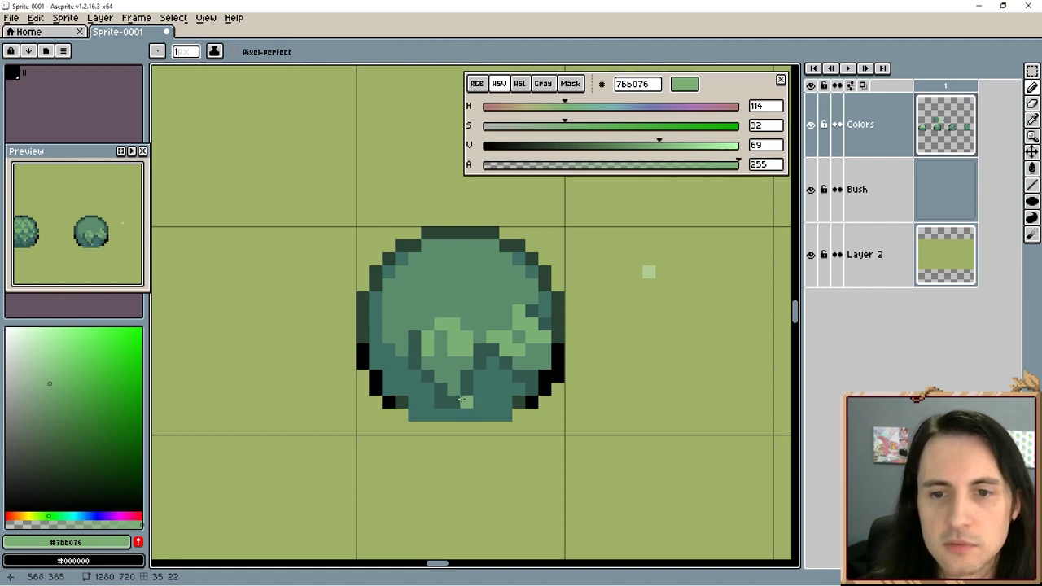
left_click(467, 363)
left_click_drag(393, 400, 409, 413)
Step: Sample #33594f and draw the shadow edge of a third leaf cluster at the bush's lower left
left_click(414, 382, "alt")
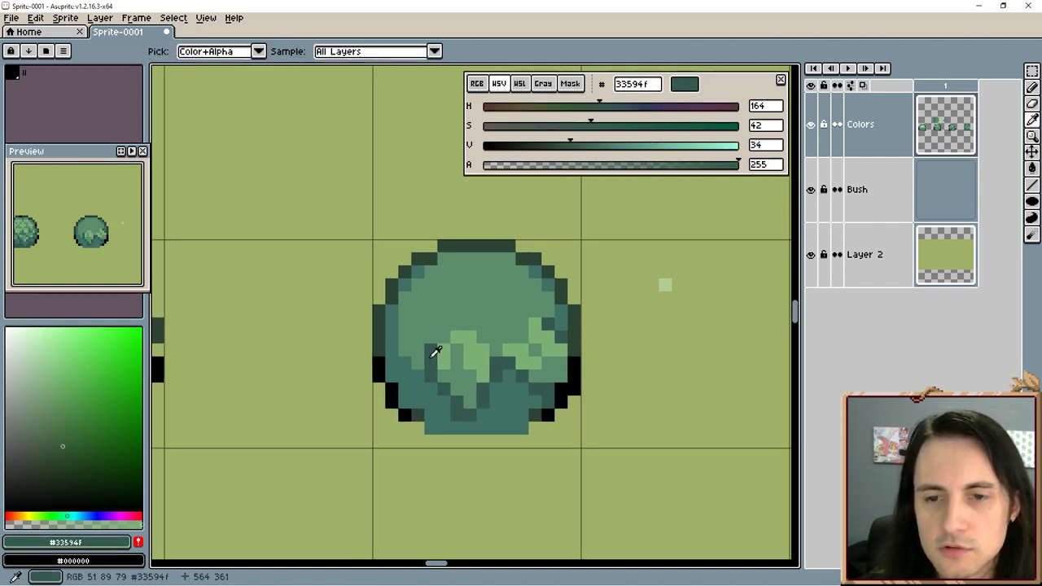
mouse_move(418, 376)
left_mouse_down()
mouse_move(419, 361)
mouse_move(394, 371)
mouse_move(392, 337)
left_mouse_up()
left_click(405, 388)
right_click(419, 374)
left_click(419, 370, "alt")
left_click(417, 350, "alt")
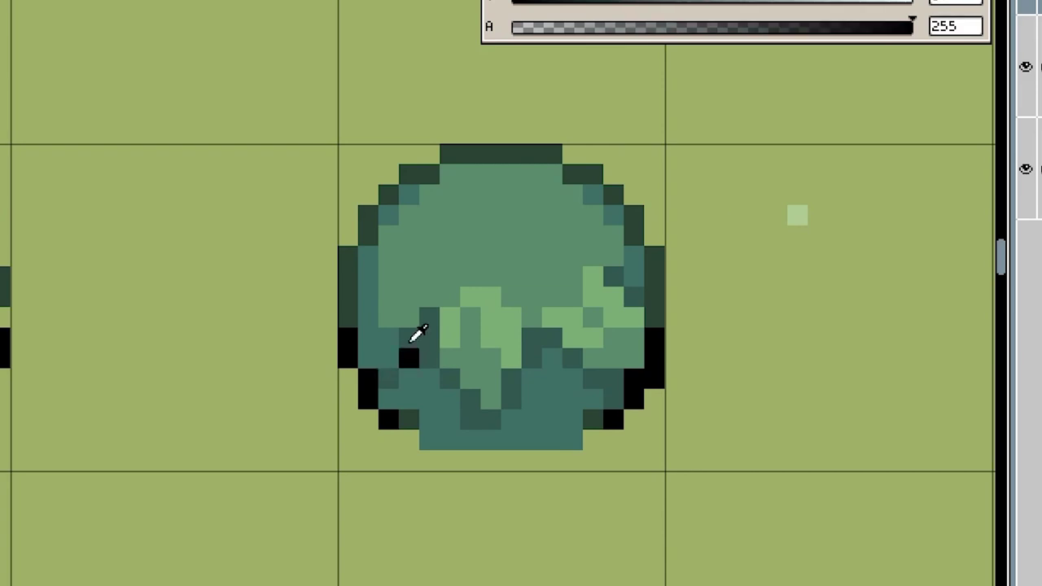
Step: Notch the bush's left outline by removing one pixel and placing a dark outline pixel one step further inside
left_click(348, 276)
key("b")
left_click(348, 298, "alt")
left_click(368, 276)
Step: Sample #7bb076 and paint a highlight on the left leaf cluster just below the outline notch
left_click(488, 342, "alt")
mouse_move(388, 276)
left_mouse_down()
mouse_move(403, 306)
mouse_move(369, 297)
left_mouse_up()
left_click(368, 318)
mouse_move(622, 457)
left_mouse_down()
mouse_move(585, 428)
mouse_move(527, 426)
left_mouse_up()
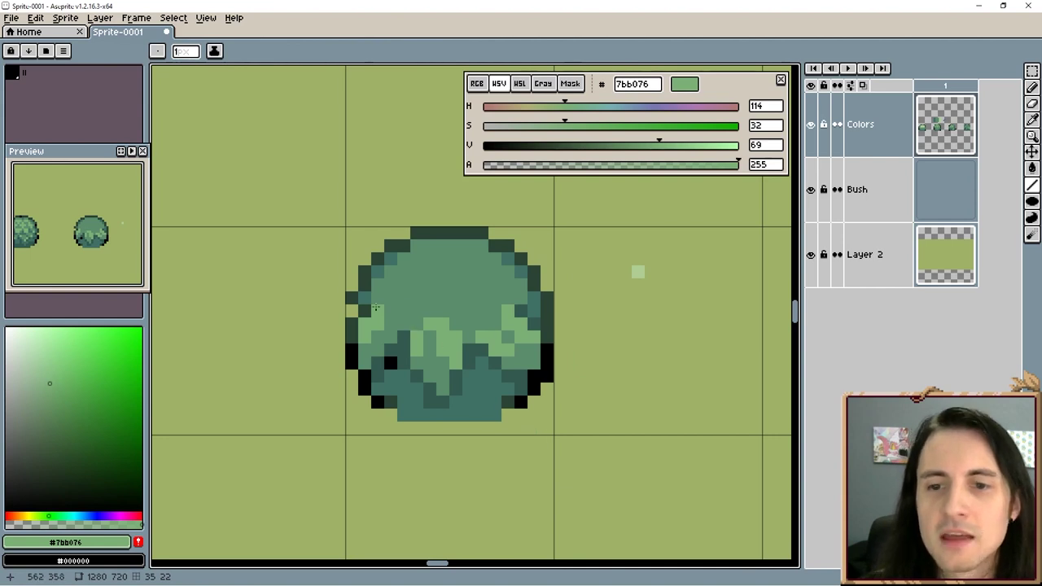
left_click_drag(558, 328, 549, 425)
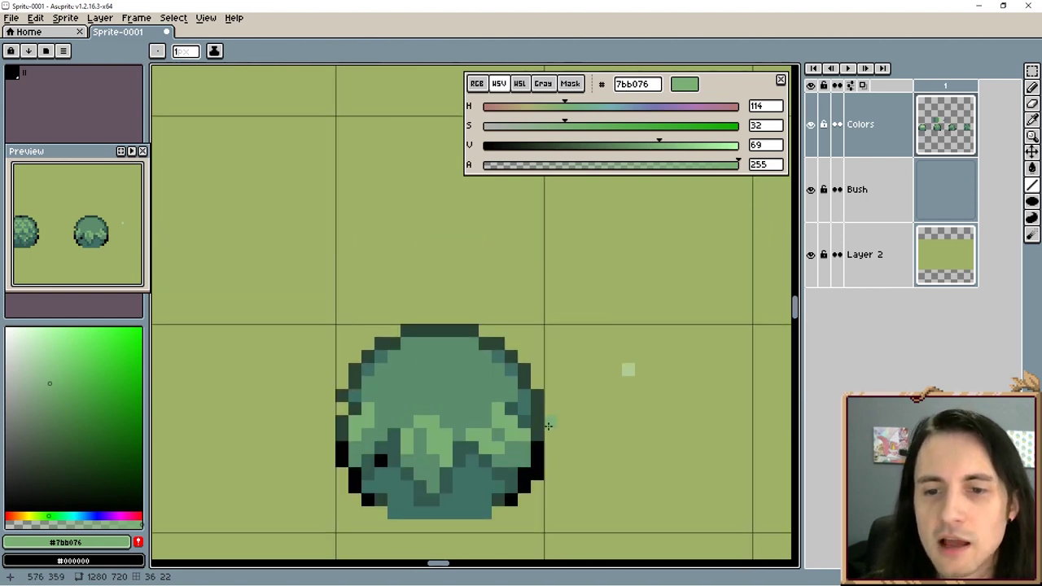
left_click(433, 324, "alt")
mouse_move(419, 236)
left_mouse_down()
mouse_move(419, 267)
mouse_move(445, 277)
mouse_move(458, 239)
mouse_move(469, 267)
mouse_move(484, 230)
left_mouse_up()
left_click(473, 267)
key("ctrl+z")
left_click(367, 268)
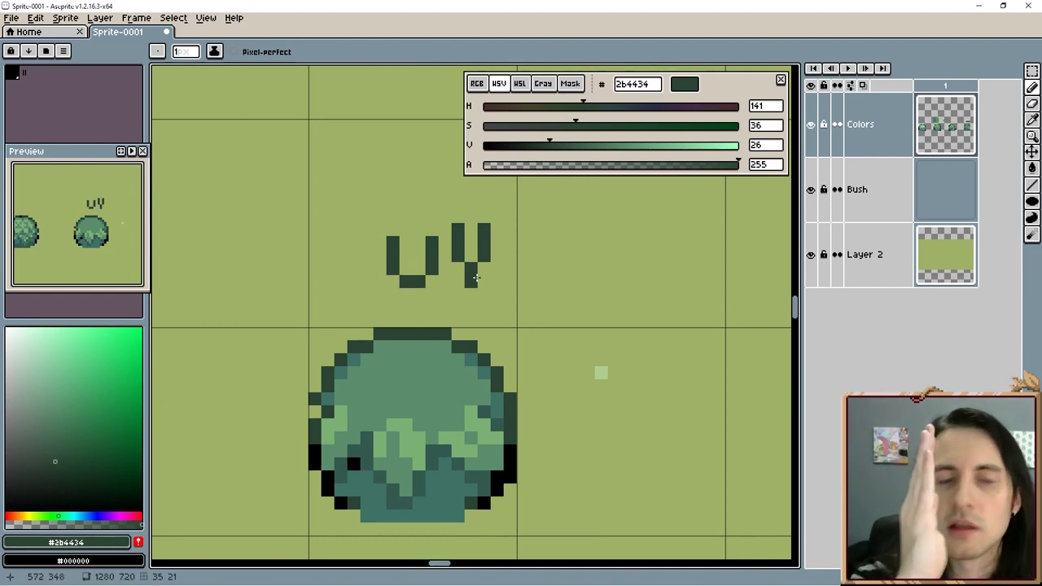
key("ctrl+z")
key("m")
left_click_drag(373, 211, 500, 295)
key("Delete")
key("ctrl+d")
Step: Touch up the right leaf cluster's upper right edge with light green #7bb076 and shadow green #407165 pixels
scroll(461, 308, "down", 2)
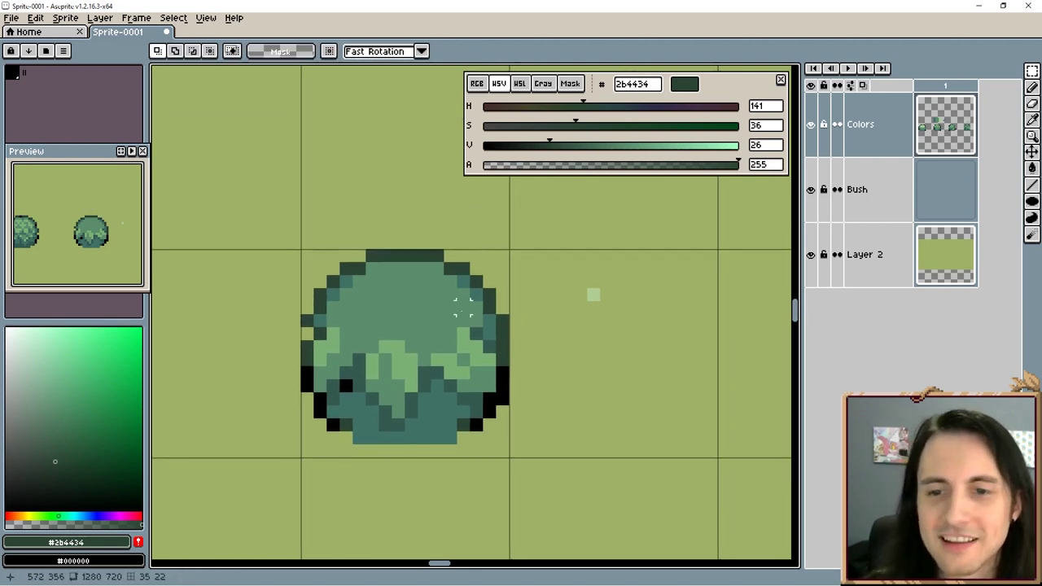
key("i")
left_click(485, 352)
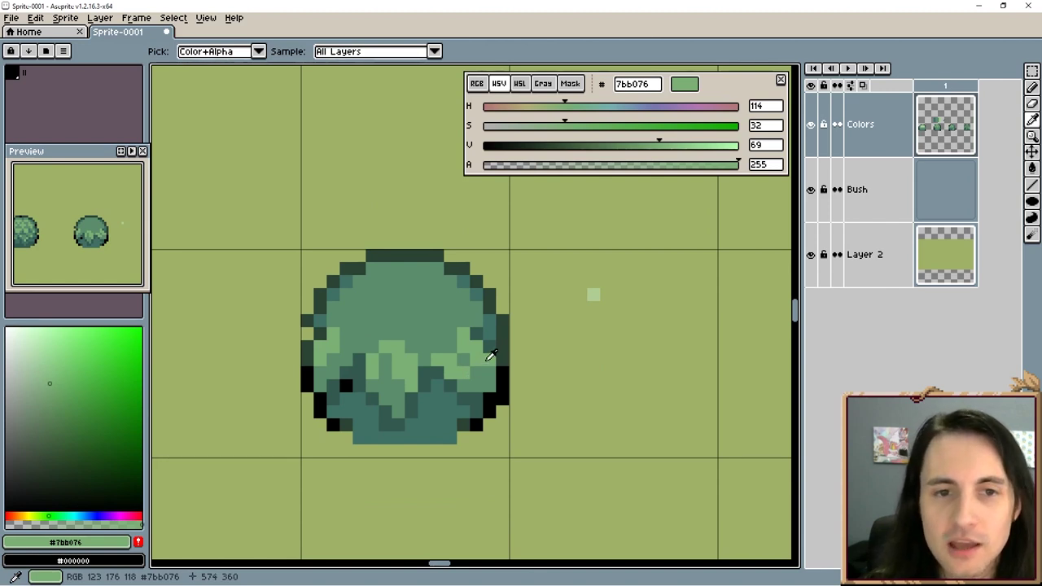
key("b")
left_click(484, 335, "alt")
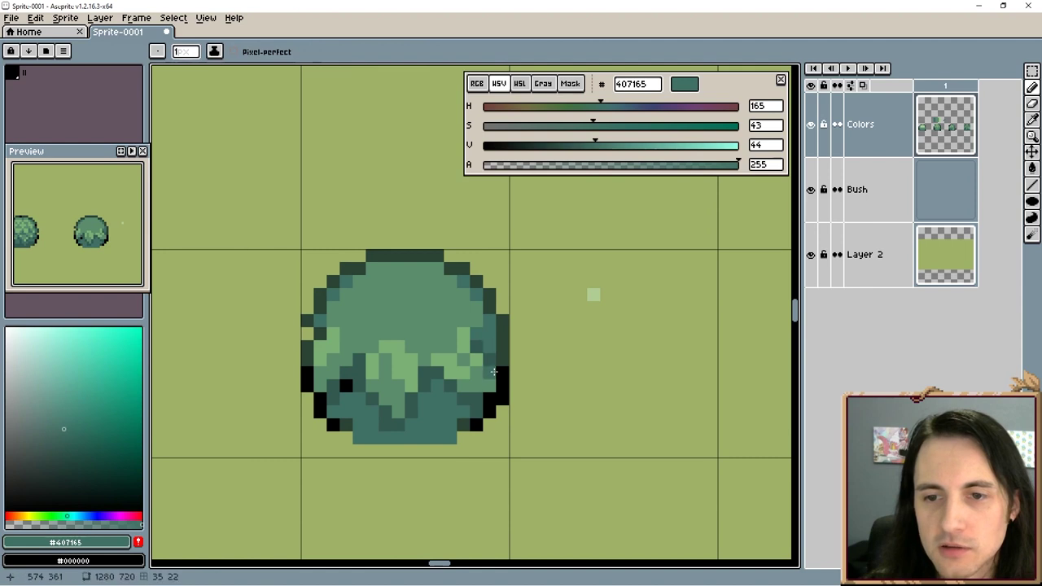
key("alt")
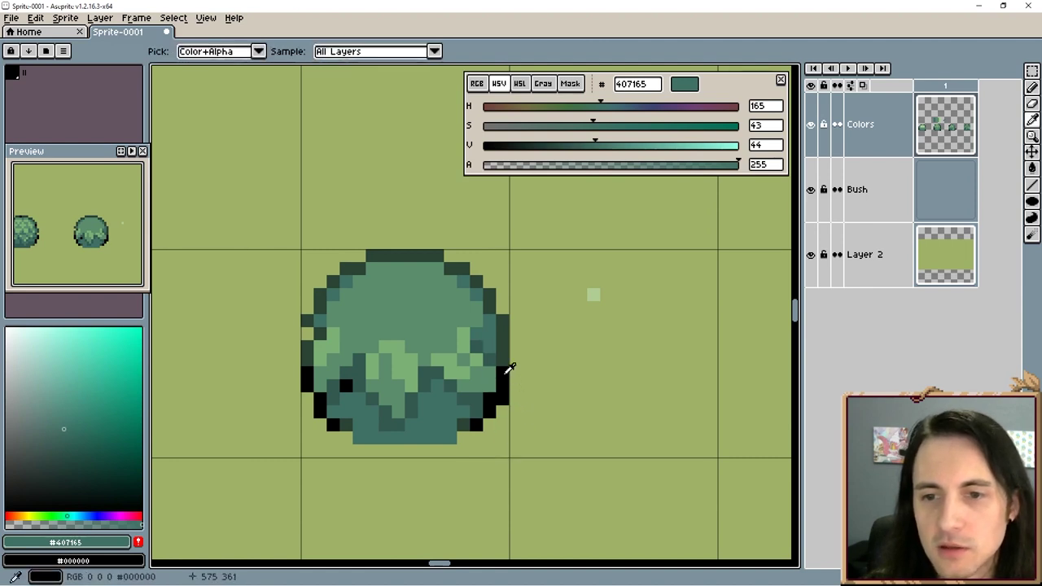
Step: Shade the bush's base with #33594f, and darken the leaf shadows and the bottom outline row with #2b4434
left_click(470, 400, "alt")
left_click_drag(449, 418, 459, 386)
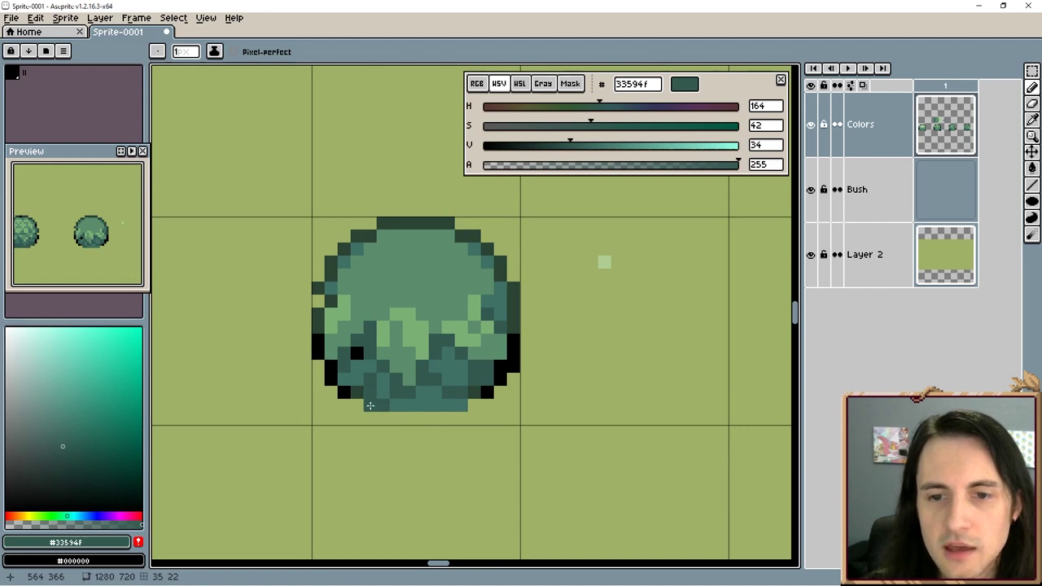
left_click_drag(370, 405, 462, 405)
left_click(474, 391, "alt")
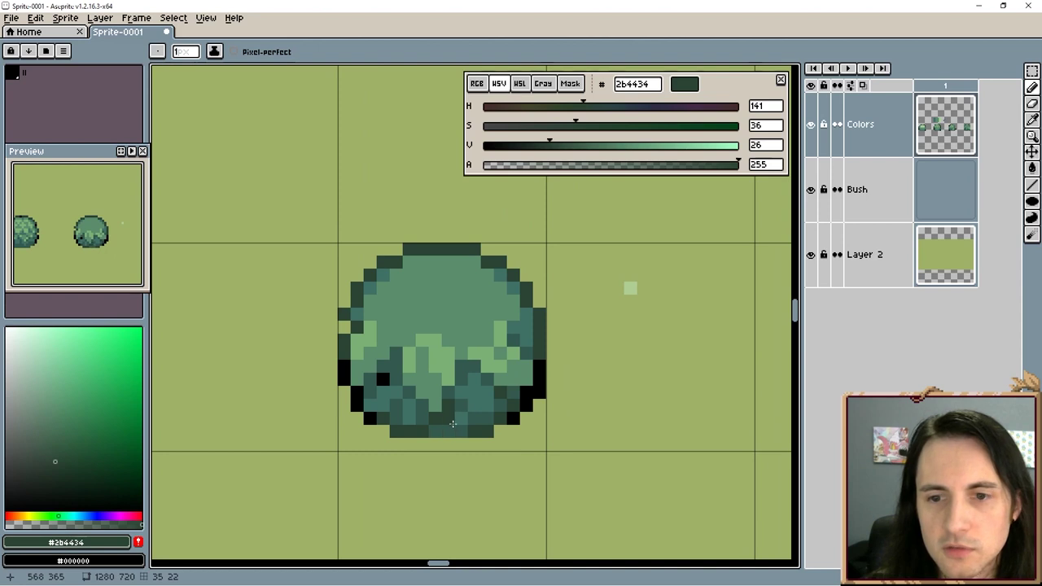
left_click_drag(451, 418, 462, 418)
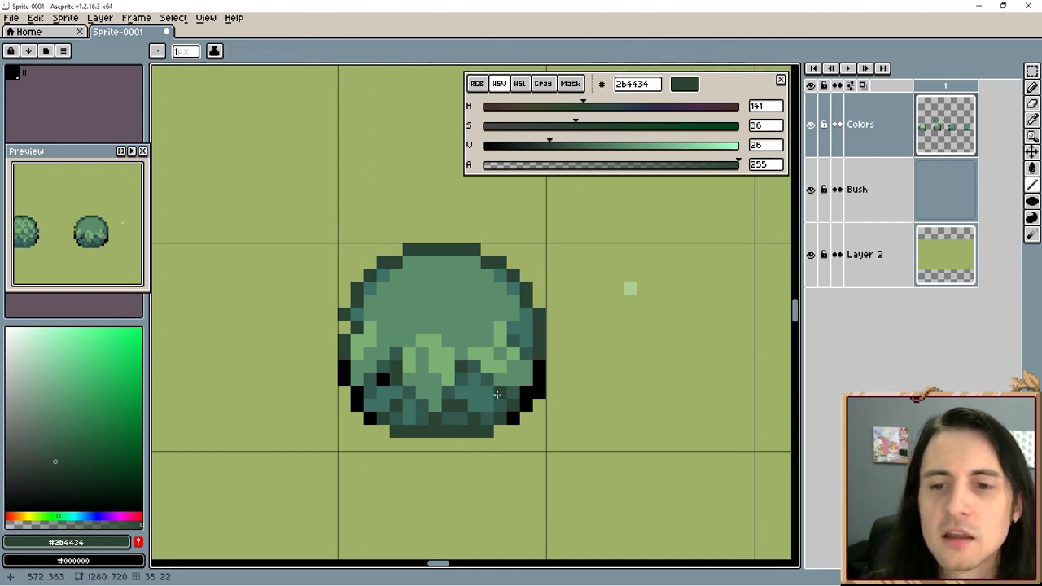
Step: Draw a sideways V of #2b4434 pixels in the empty area beside the bush as a corner example
left_click_drag(591, 391, 502, 389)
key("alt")
key("b")
left_click_drag(580, 327, 540, 368)
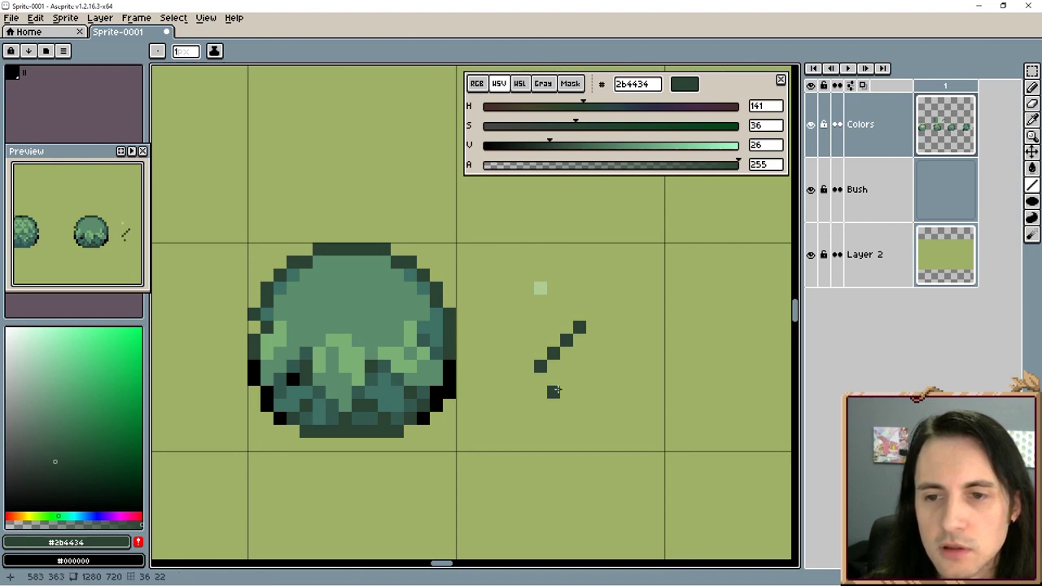
left_click(592, 404)
left_click(548, 378, "shift")
key("i")
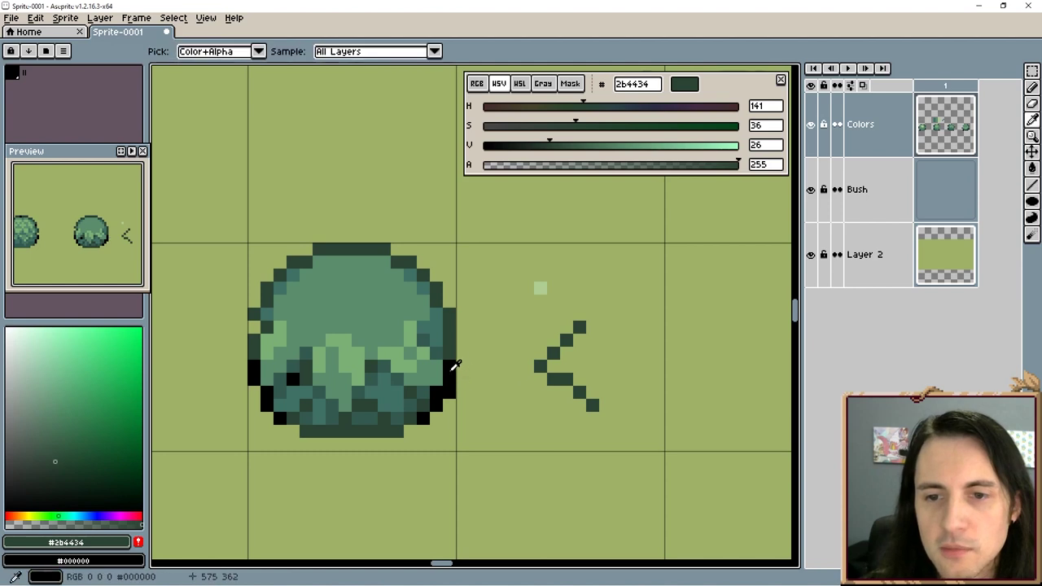
Step: Sample black from the bush outline and blacken the example V's tip and its adjacent pixels
left_click(454, 369)
key("b")
left_click(540, 366)
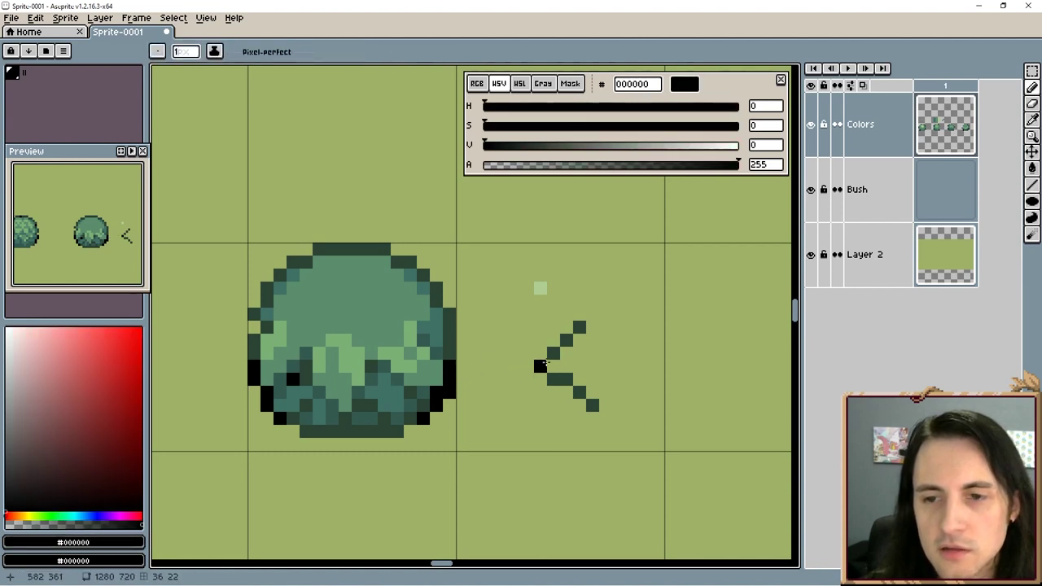
left_click_drag(552, 361, 553, 354)
left_click(554, 379)
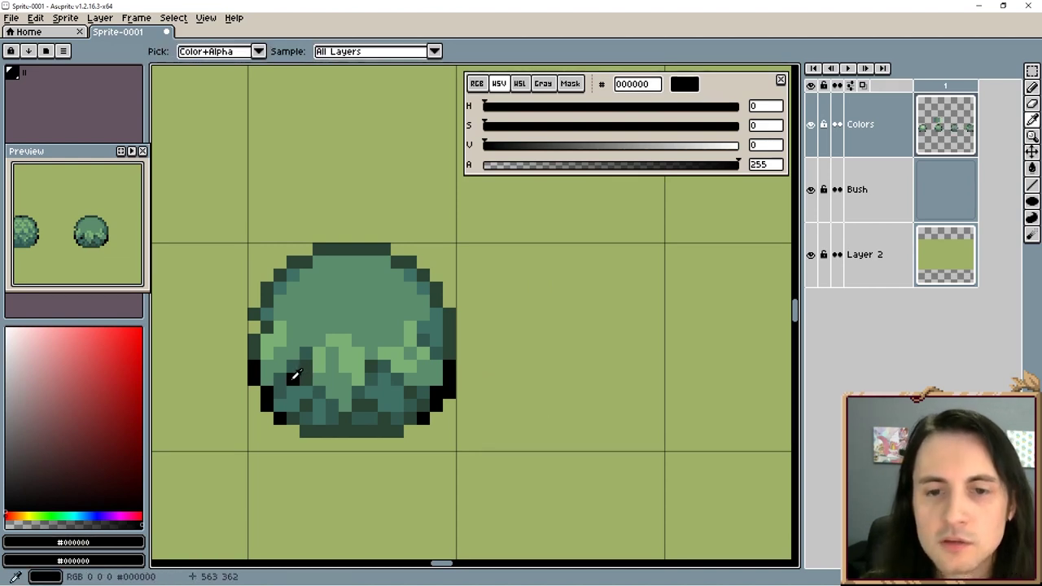
Step: Repaint the stray black pixel in the left leaf shadow with #2b4434
left_click(294, 376)
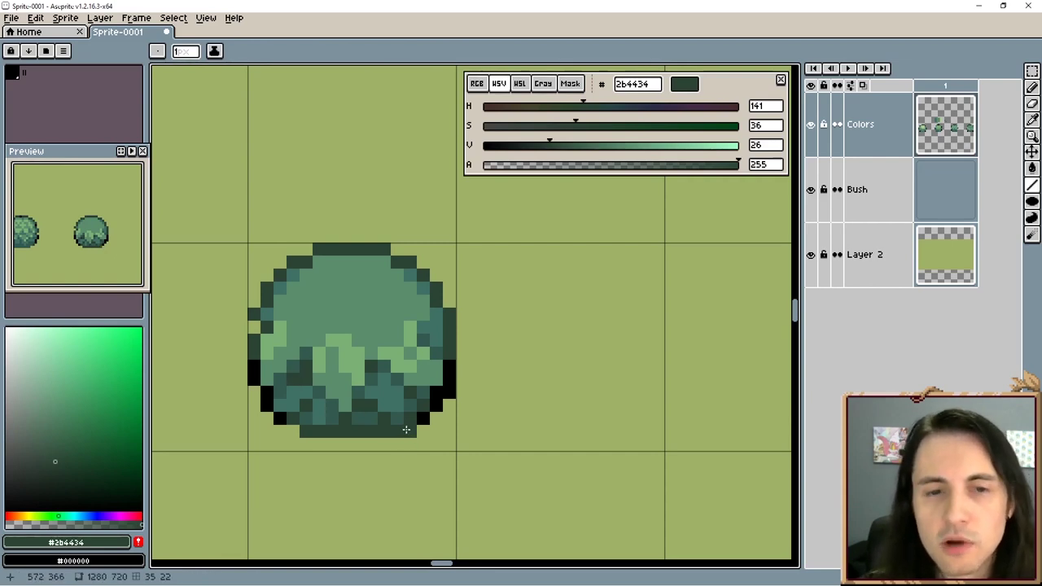
Step: Try outlining the right leaf cluster in black along its lower edge and upper right side
left_click(440, 394, "alt")
key("alt+r")
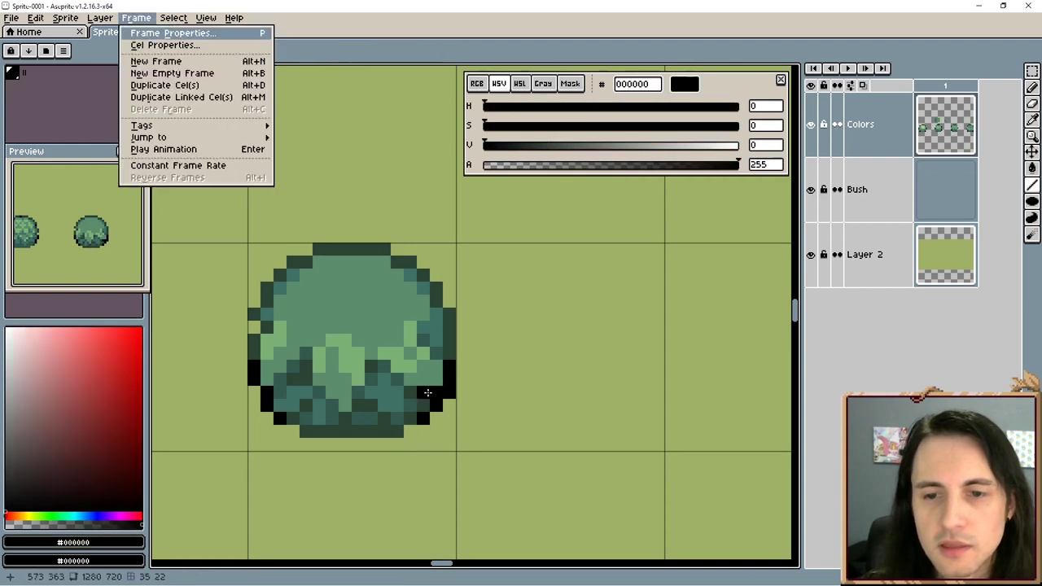
key("Escape")
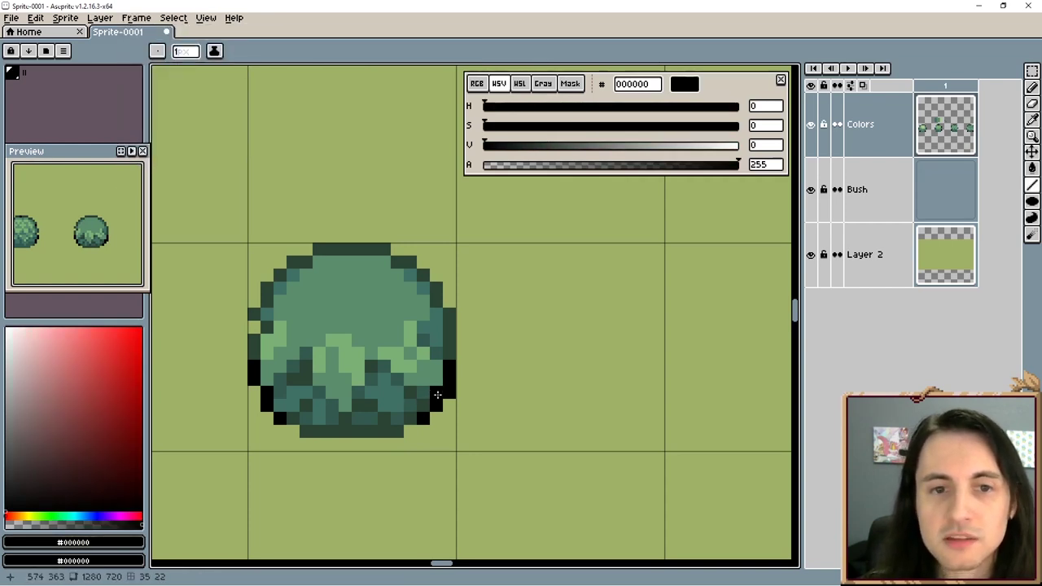
left_click_drag(433, 392, 397, 379)
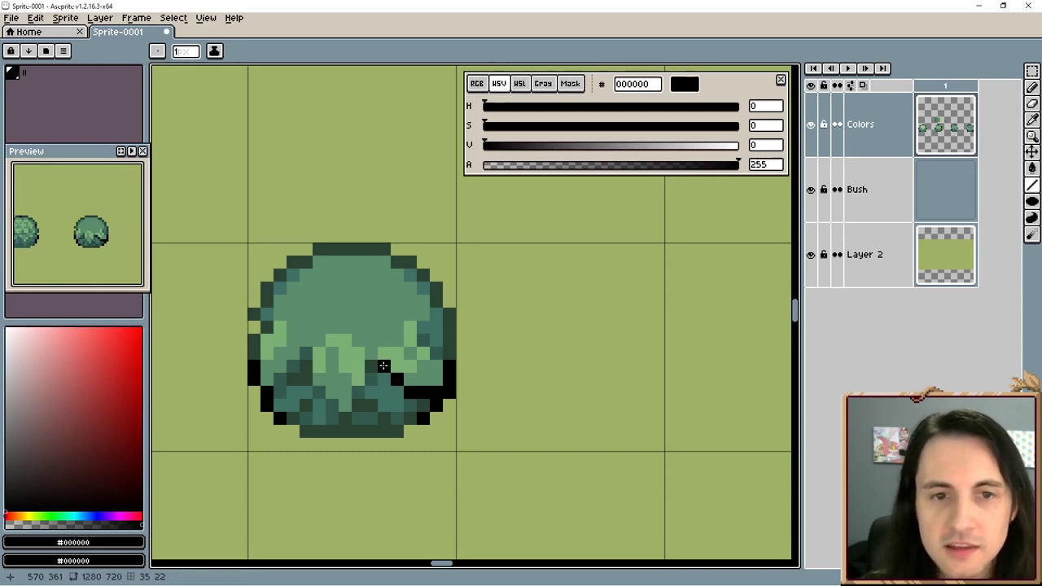
left_click(435, 353)
left_click(423, 340)
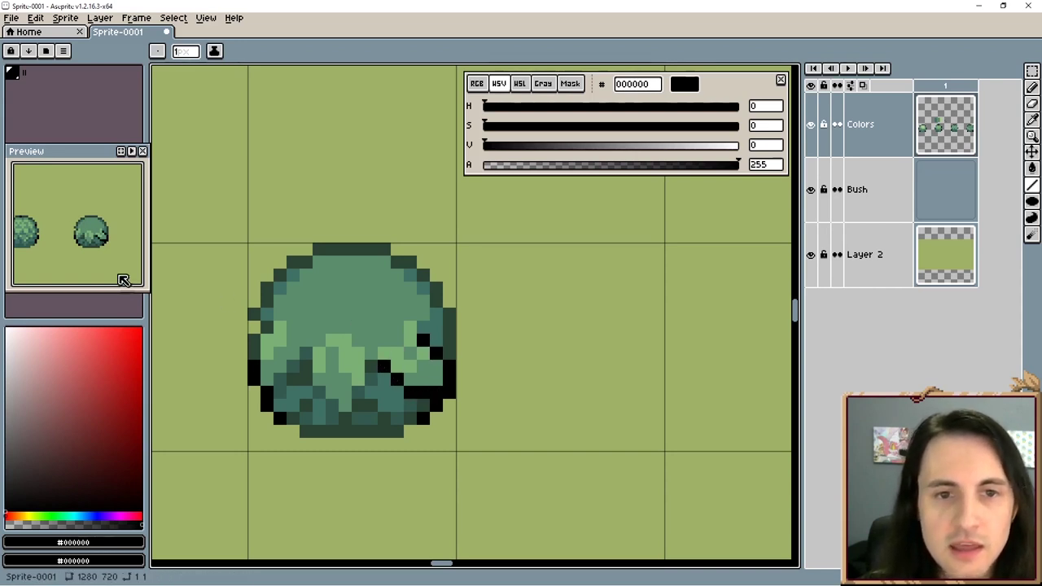
Step: Examine how the black-outlined leaf cluster reads within the bush at several magnifications
scroll(109, 247, "up", 1)
scroll(112, 251, "up", 1)
scroll(383, 365, "up", 3)
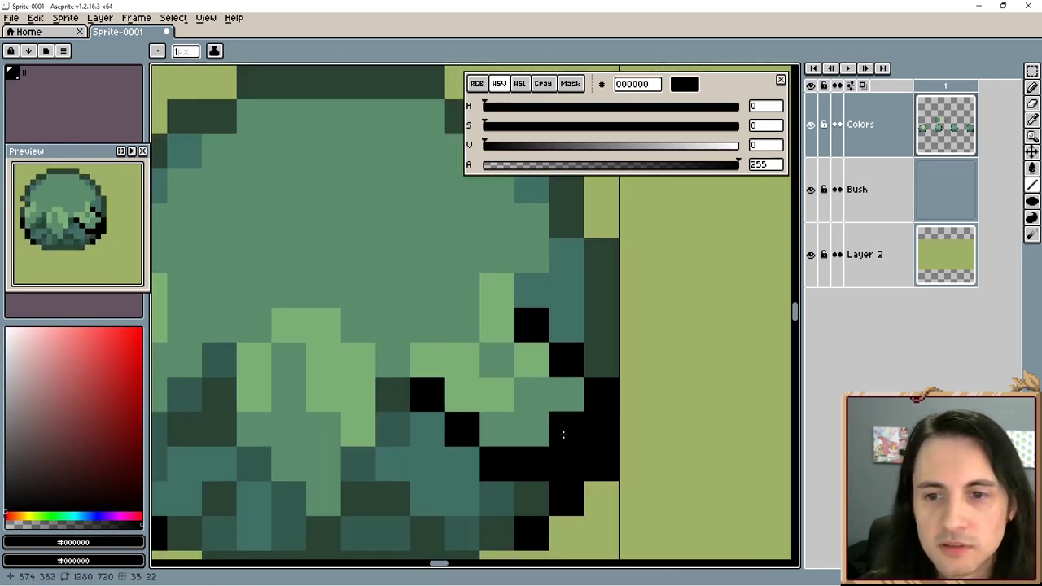
scroll(411, 393, "down", 2)
scroll(411, 393, "down", 1)
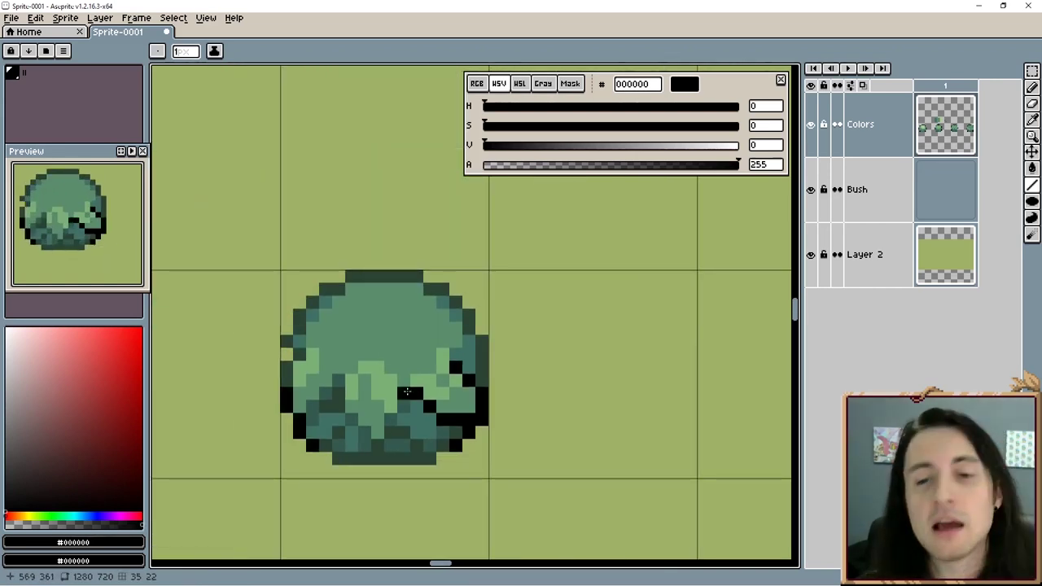
scroll(351, 379, "down", 1)
scroll(93, 256, "down", 1)
scroll(94, 261, "down", 1)
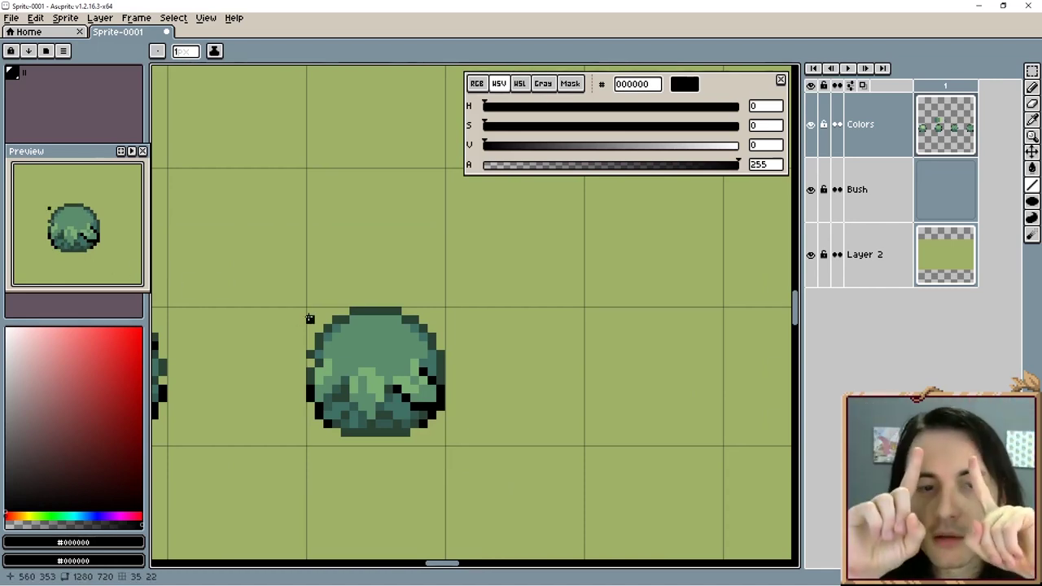
scroll(403, 389, "up", 1)
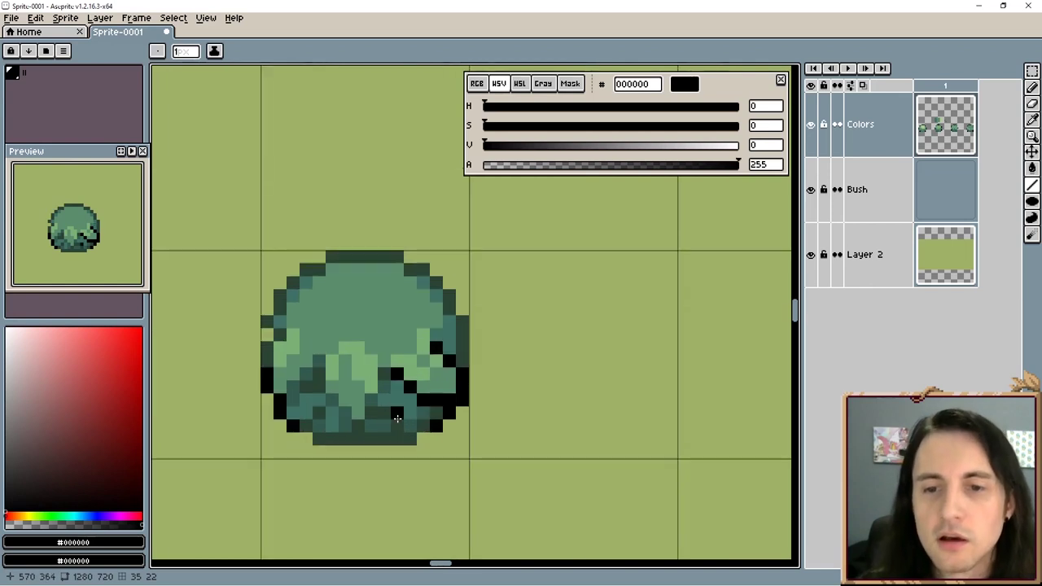
scroll(401, 398, "up", 1)
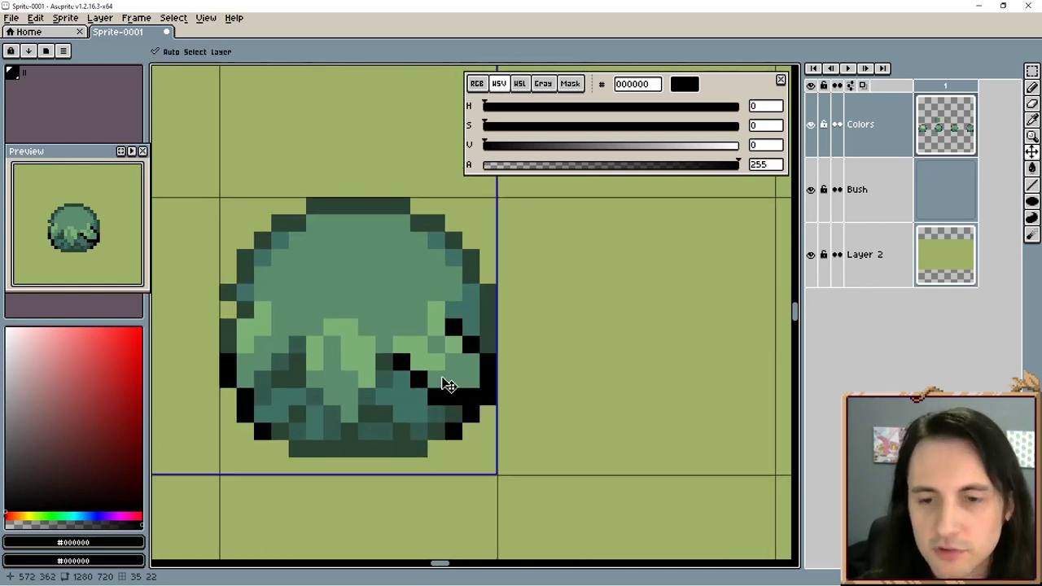
Step: Undo the black outline pixels around the right leaf cluster
key("ctrl+z")
key("ctrl+z")
key("ctrl+z")
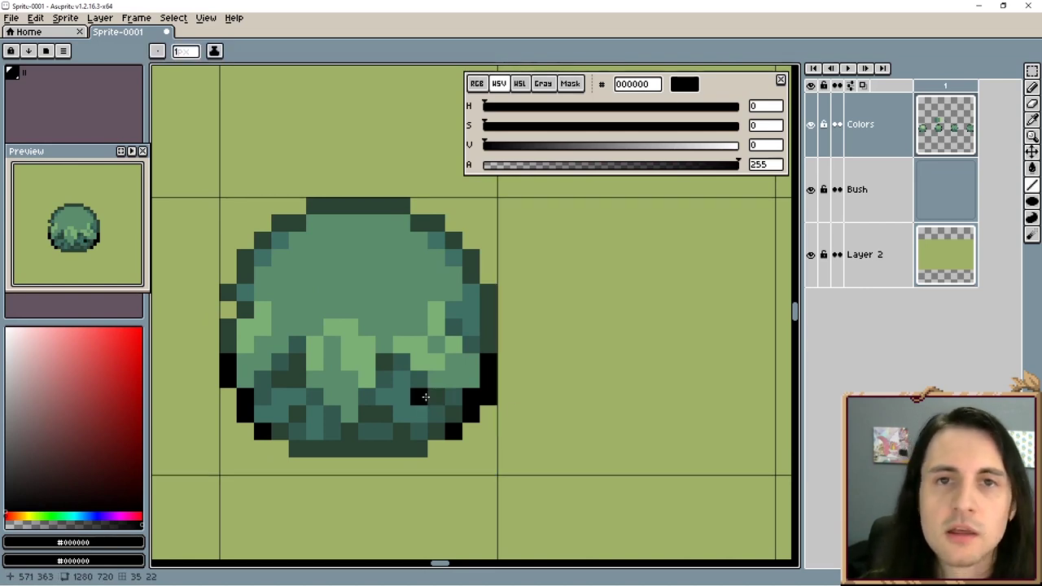
scroll(423, 391, "down", 1)
scroll(475, 403, "up", 1)
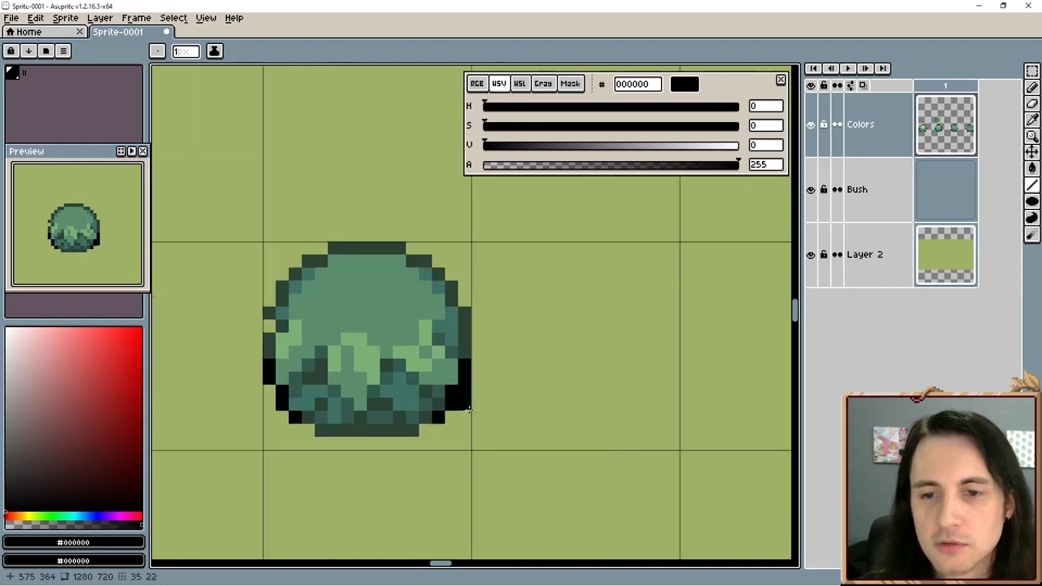
scroll(451, 413, "up", 1)
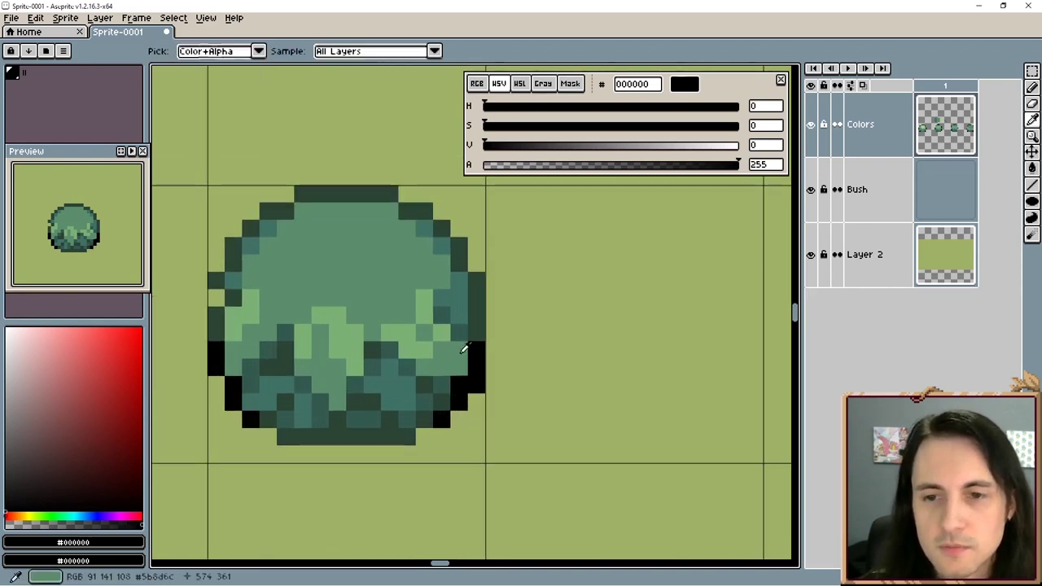
Step: Shade the right edge of the right leaf cluster with sampled #407165 pixels
left_click(463, 367, "alt")
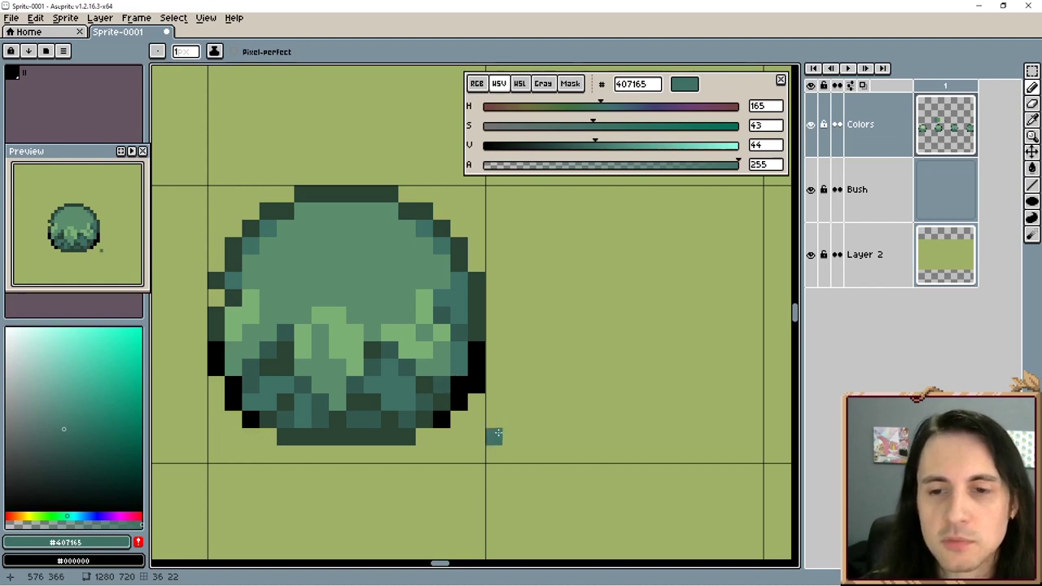
left_click_drag(493, 434, 485, 431)
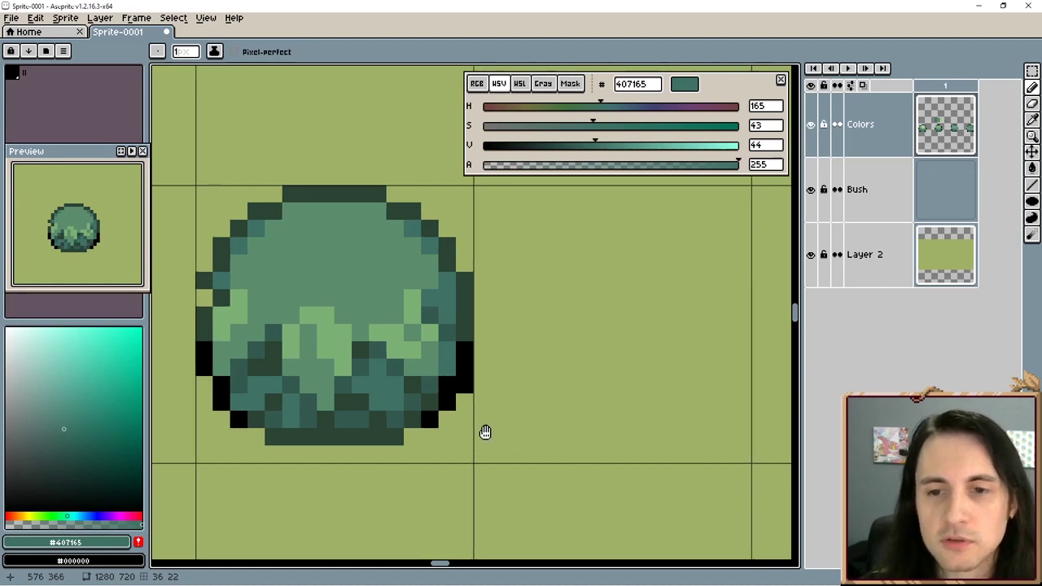
left_click(439, 354, "alt")
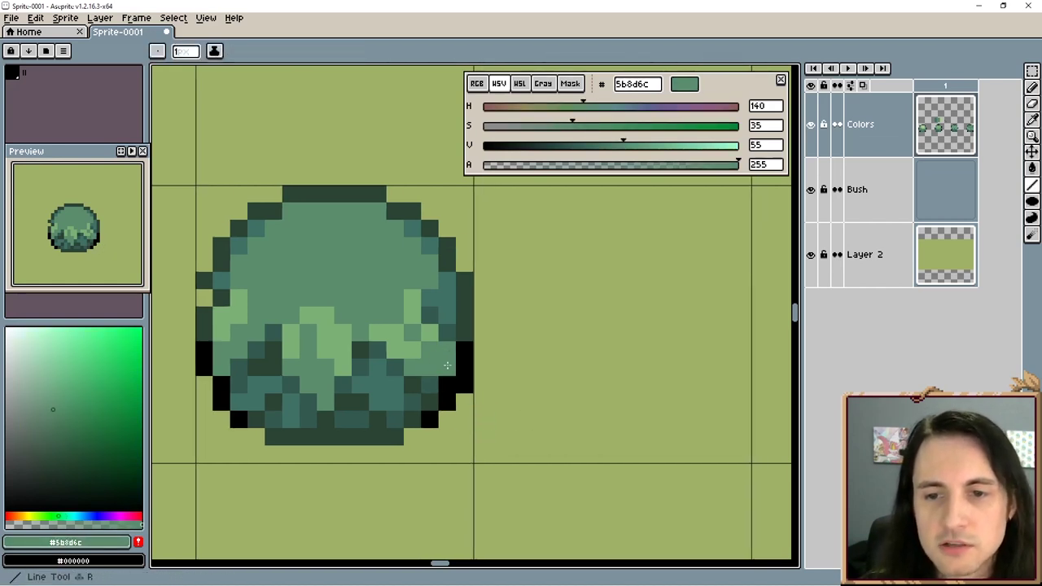
left_click(453, 302, "alt")
left_click_drag(447, 353, 439, 366)
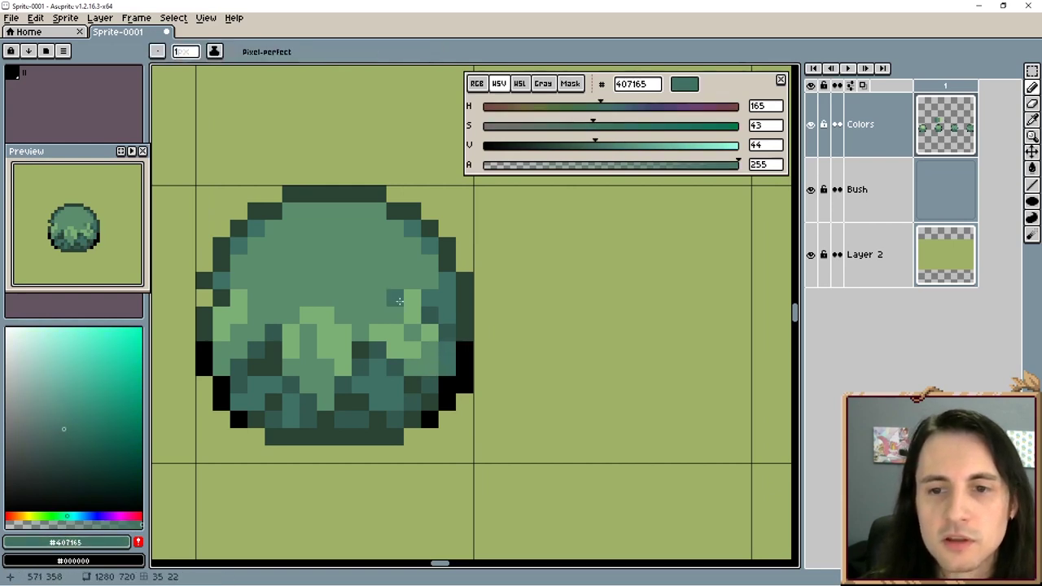
left_click_drag(423, 455, 454, 477)
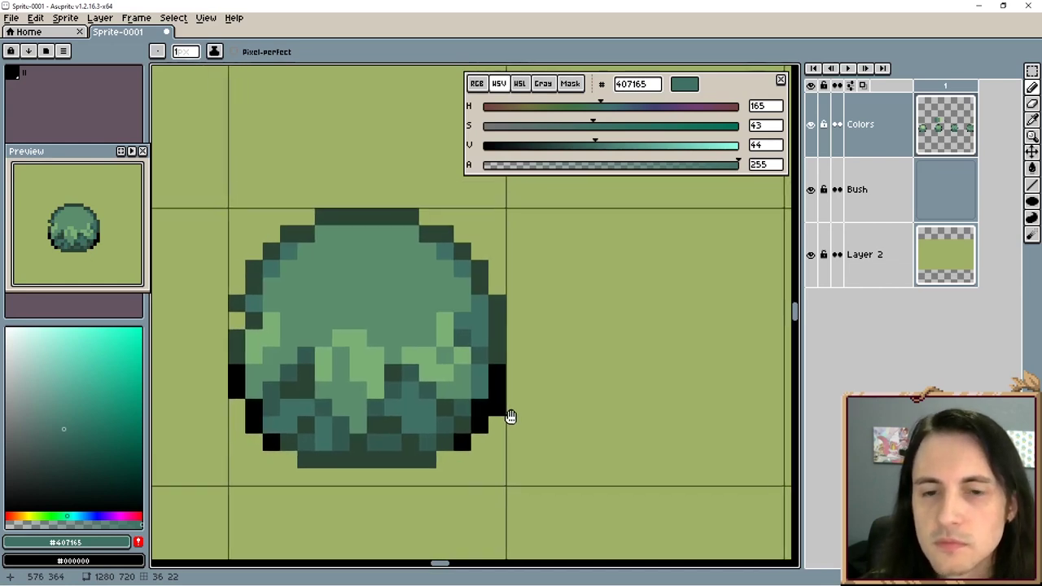
Step: Sample #7bb076 and paint leaf highlights on the bush's upper left, upper right and top
left_click(442, 355, "alt")
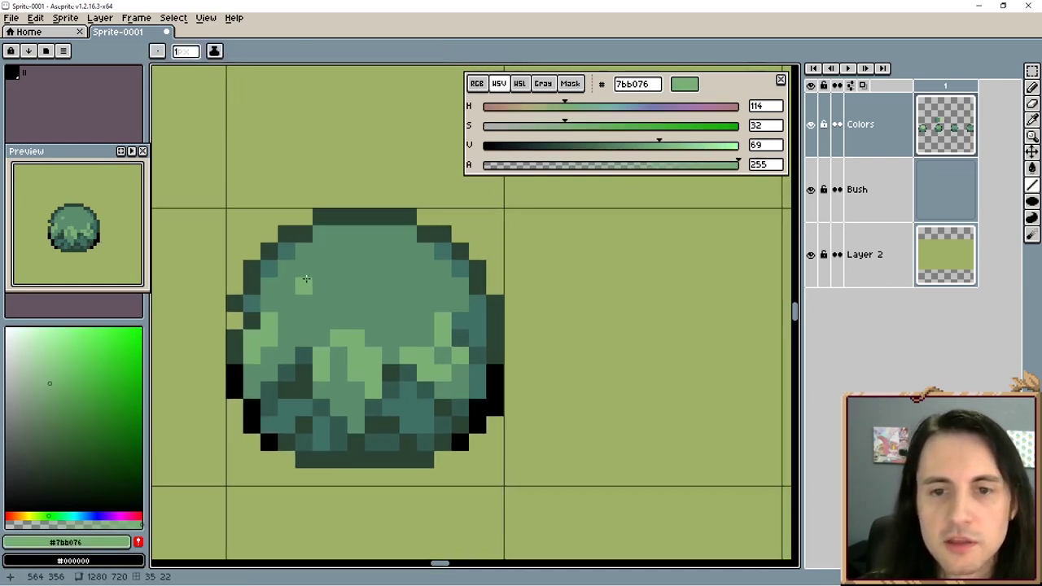
mouse_move(304, 270)
left_mouse_down()
mouse_move(304, 287)
mouse_move(324, 299)
left_mouse_up()
left_click(337, 295)
left_click_drag(391, 293, 420, 267)
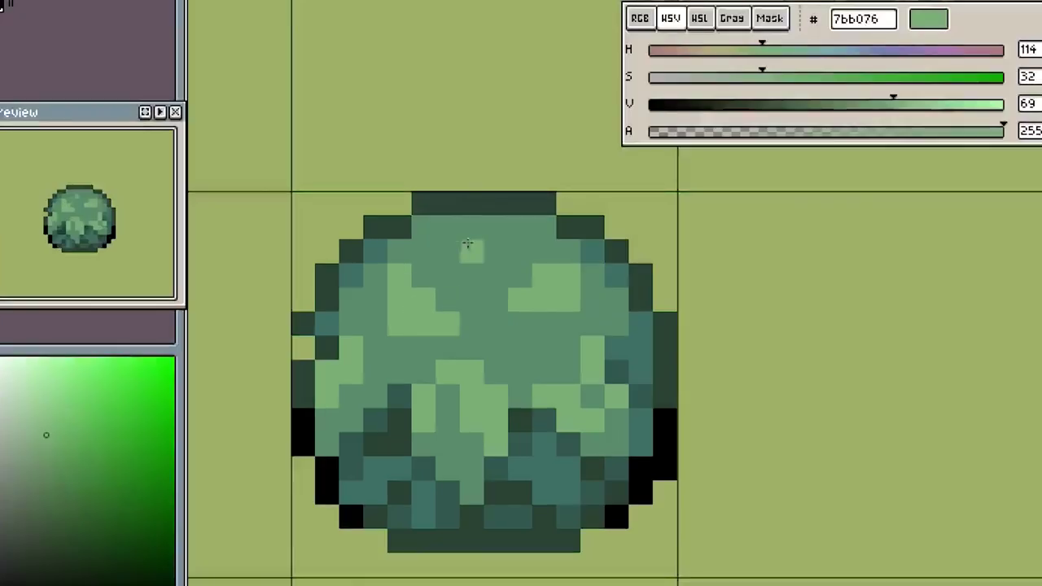
mouse_move(321, 235)
left_mouse_down()
mouse_move(328, 225)
mouse_move(305, 231)
left_mouse_up()
left_click_drag(339, 242, 352, 270)
Step: Reshape the upper left outline into a raised leaf tip with #2b4434 and fill the tip with #7bb076
left_click(378, 246, "alt")
mouse_move(467, 227)
left_mouse_down()
mouse_move(375, 225)
mouse_move(409, 260)
left_mouse_up()
key("e")
left_click_drag(466, 219, 368, 219)
left_click(440, 264, "alt")
mouse_move(418, 243)
left_mouse_down()
mouse_move(465, 243)
mouse_move(368, 242)
mouse_move(417, 219)
left_mouse_up()
left_click(486, 242, "alt")
left_click(435, 242, "alt")
left_click_drag(418, 243, 393, 242)
left_click(417, 266)
left_click(467, 291)
mouse_move(513, 267)
left_mouse_down()
mouse_move(469, 245)
mouse_move(486, 225)
left_mouse_up()
Step: Draw a joke face of two black eyes and a mouth on the bush, using a brightness value of 0
left_click(445, 222, "alt")
left_click_drag(793, 105, 644, 106)
left_click(393, 339)
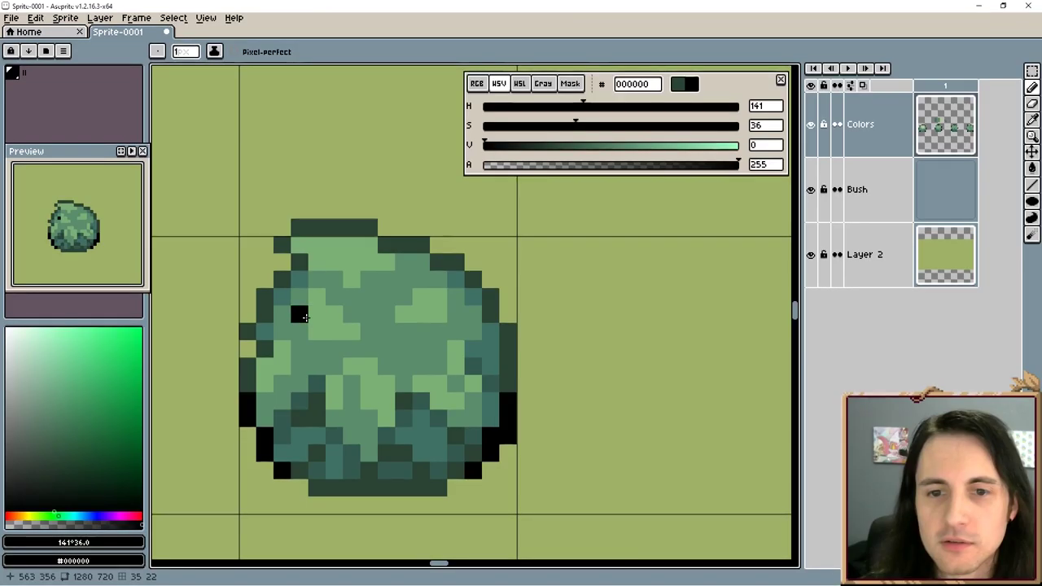
left_click(563, 339)
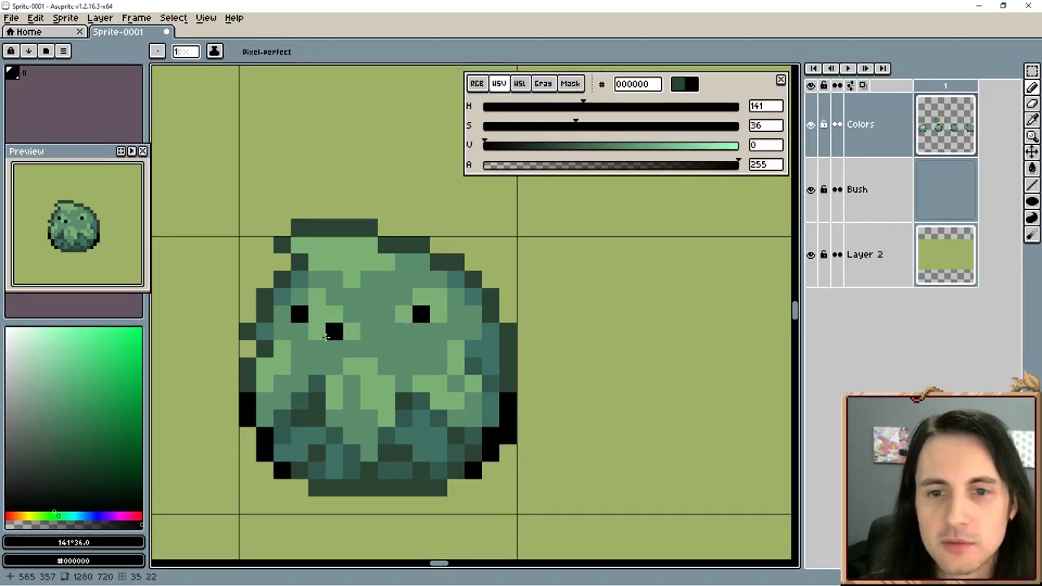
left_click_drag(326, 335, 368, 332)
left_click(628, 418)
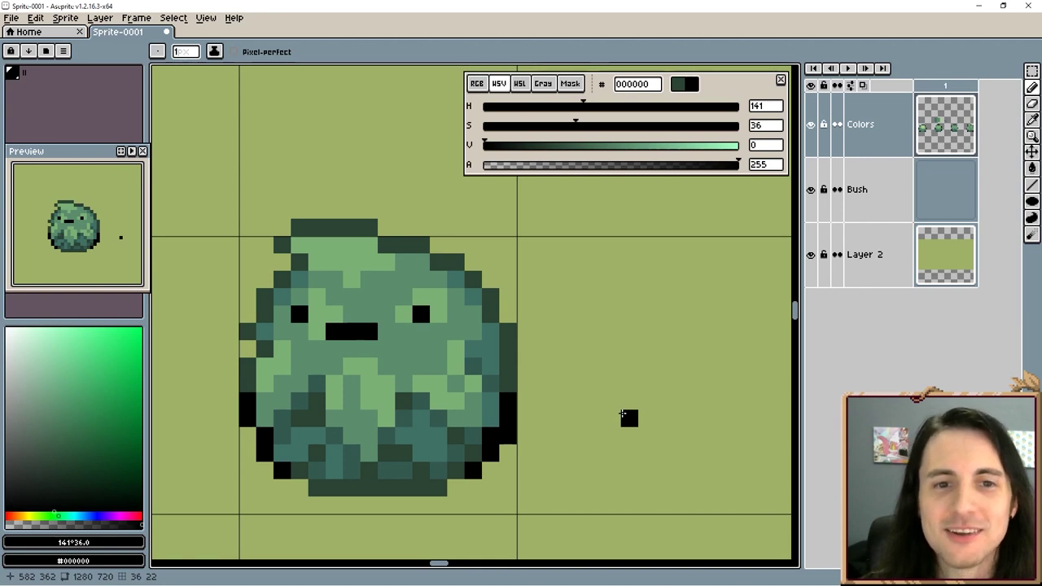
key("ctrl+z")
left_click_drag(540, 400, 547, 399)
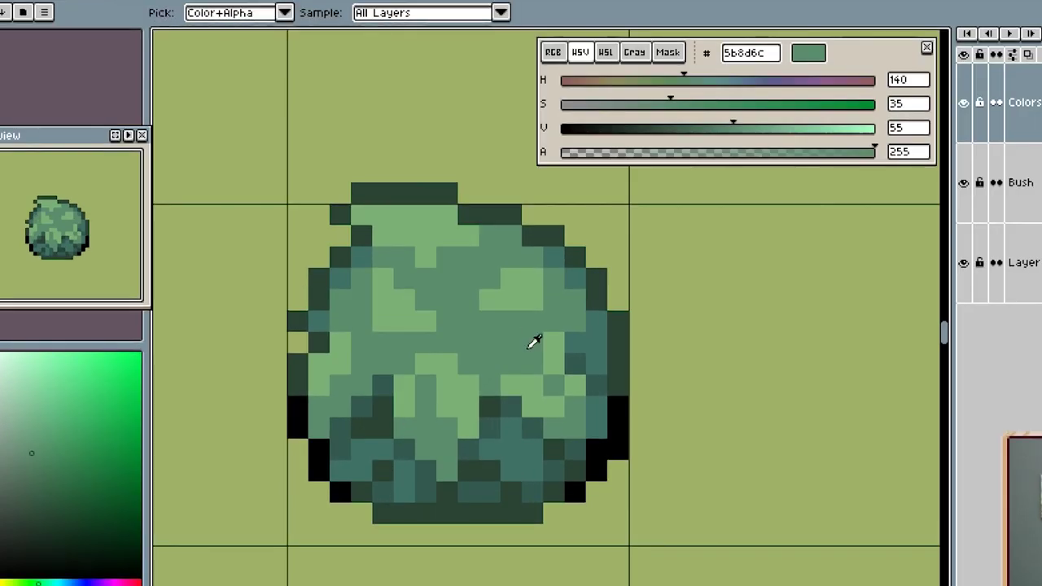
Step: Enlarge the upper left leaf highlight with #7bb076 and shade beneath it with #407165
left_click(359, 340, "alt")
left_click(385, 311, "alt")
left_click_drag(361, 299, 362, 321)
left_click(405, 340, "alt")
mouse_move(426, 322)
left_mouse_down()
mouse_move(407, 326)
mouse_move(383, 363)
left_mouse_up()
Step: Enlarge the upper right leaf highlight with #7bb076 and paint a #407165 shadow beneath that cluster
left_click_drag(543, 365, 510, 375)
mouse_move(480, 331)
left_mouse_down()
mouse_move(466, 331)
mouse_move(482, 349)
left_mouse_up()
left_click(494, 311, "alt")
left_click_drag(519, 311, 521, 351)
left_click(545, 350, "alt")
left_click(518, 329, "alt")
left_click_drag(501, 329, 486, 328)
left_click(479, 371, "alt")
mouse_move(473, 392)
left_mouse_down()
mouse_move(531, 383)
mouse_move(535, 398)
left_mouse_up()
Step: Extend the #407165 shadows inward from both sides so the bush's middle cluster narrows above the centre leaf
left_click(480, 341, "alt")
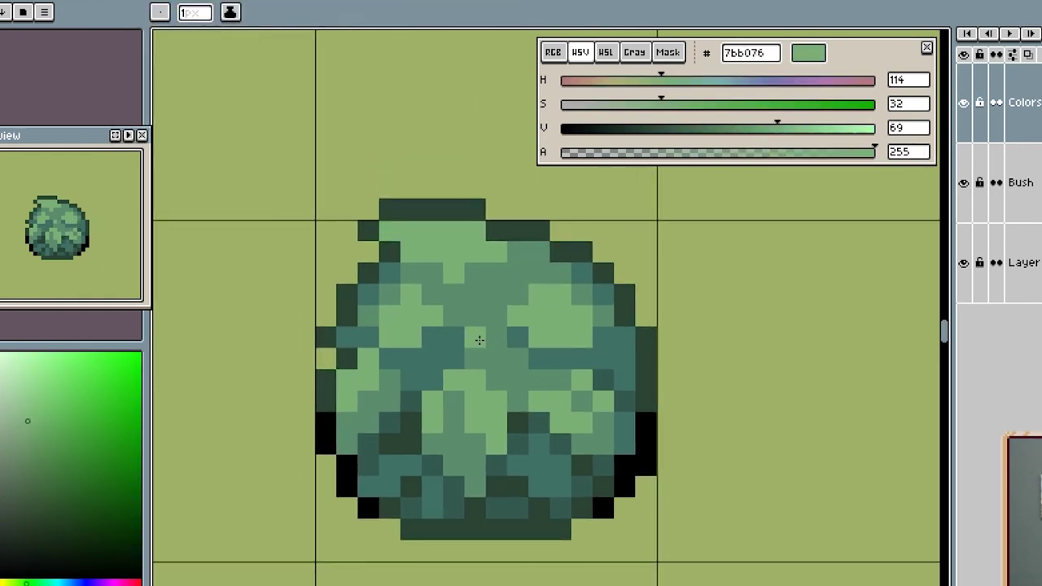
left_click(496, 363, "alt")
left_click_drag(474, 337, 454, 356)
scroll(469, 316, "up", 4)
left_click(357, 472, "alt")
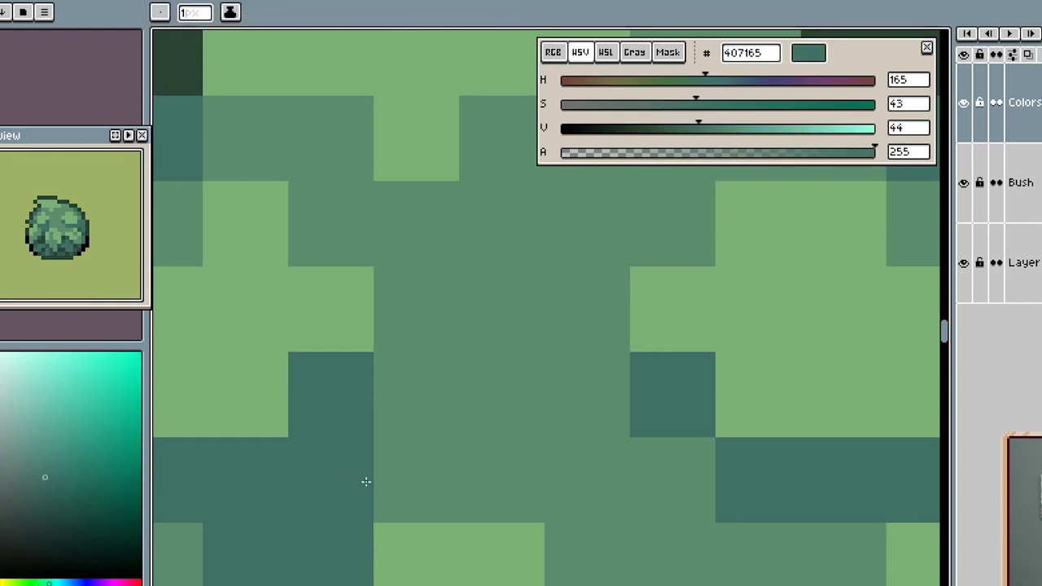
left_click_drag(403, 479, 503, 488)
left_click_drag(597, 556, 504, 410)
mouse_move(580, 503)
left_mouse_down()
mouse_move(598, 369)
mouse_move(531, 371)
left_mouse_up()
mouse_move(482, 495)
left_mouse_down()
mouse_move(831, 342)
mouse_move(497, 305)
left_mouse_up()
scroll(488, 412, "down", 1)
left_click_drag(521, 351, 525, 459)
Step: Refine the middle cluster's downward tip above the centre leaf with #5b8d6c
scroll(508, 411, "up", 1)
left_click(446, 425, "alt")
left_click_drag(438, 316, 423, 359)
left_click(389, 322, "alt")
left_click(438, 362)
key("alt+r")
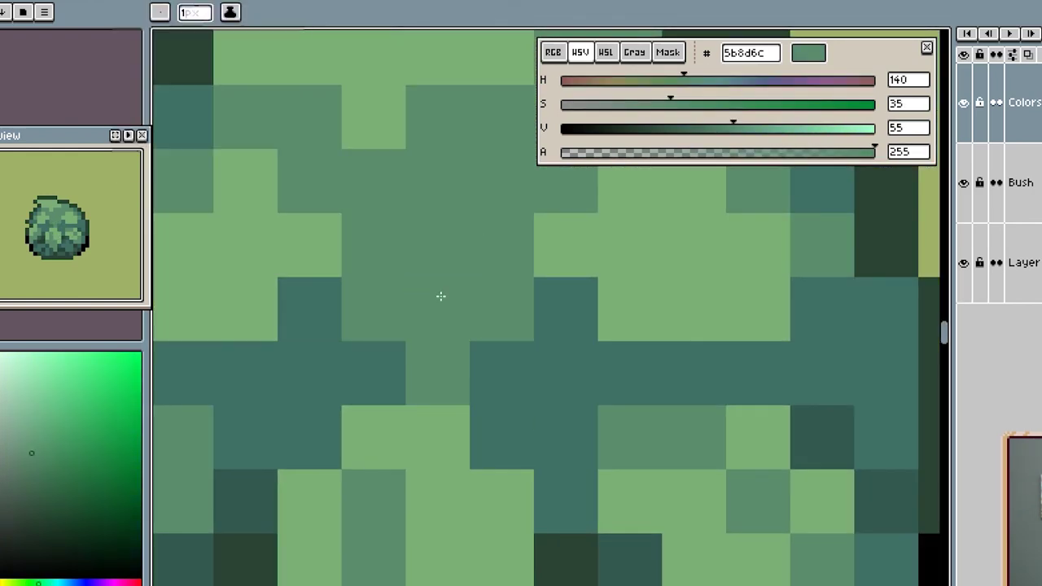
left_click(440, 303)
Step: Sample black and add accent pixels to the shadows below the left and right leaf clusters
scroll(576, 440, "down", 1)
scroll(631, 438, "down", 2)
left_click_drag(642, 507, 593, 431)
scroll(509, 502, "up", 1)
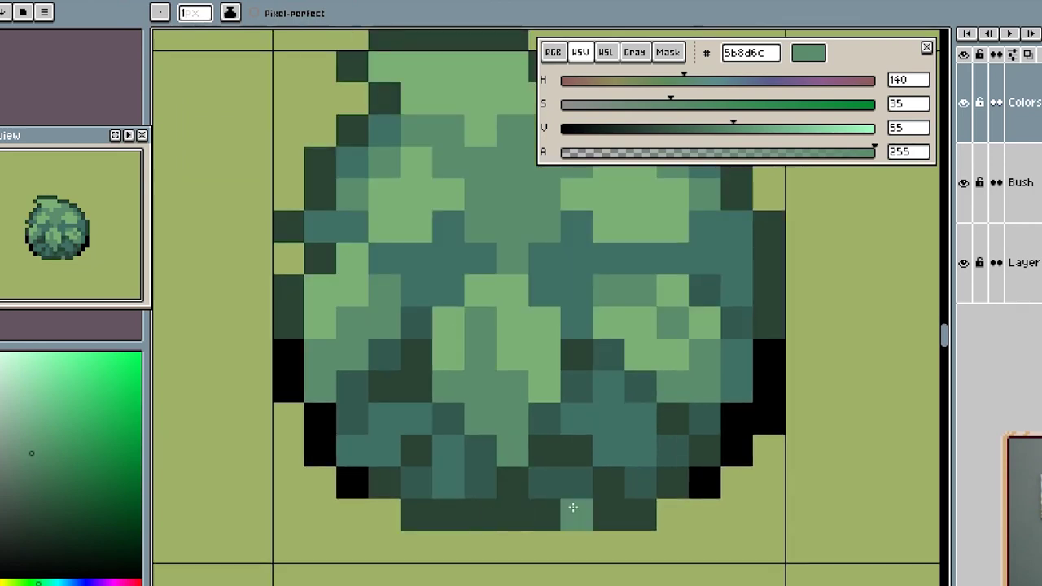
left_click(347, 477, "alt")
left_click(359, 389)
mouse_move(674, 482)
left_mouse_down()
mouse_move(532, 472)
mouse_move(617, 438)
left_mouse_up()
left_click(566, 435, "alt")
left_click(499, 376)
Step: Blacken two adjacent pixels of the bottom outline and deepen the lower leaf shadows with #2b4434
left_click(592, 432, "alt")
left_click(563, 439)
left_click(534, 411)
left_click(425, 465)
left_click(452, 461)
left_click(479, 468, "alt")
key("alt+r")
left_click(516, 465)
left_click_drag(578, 428, 564, 467)
left_click(369, 405)
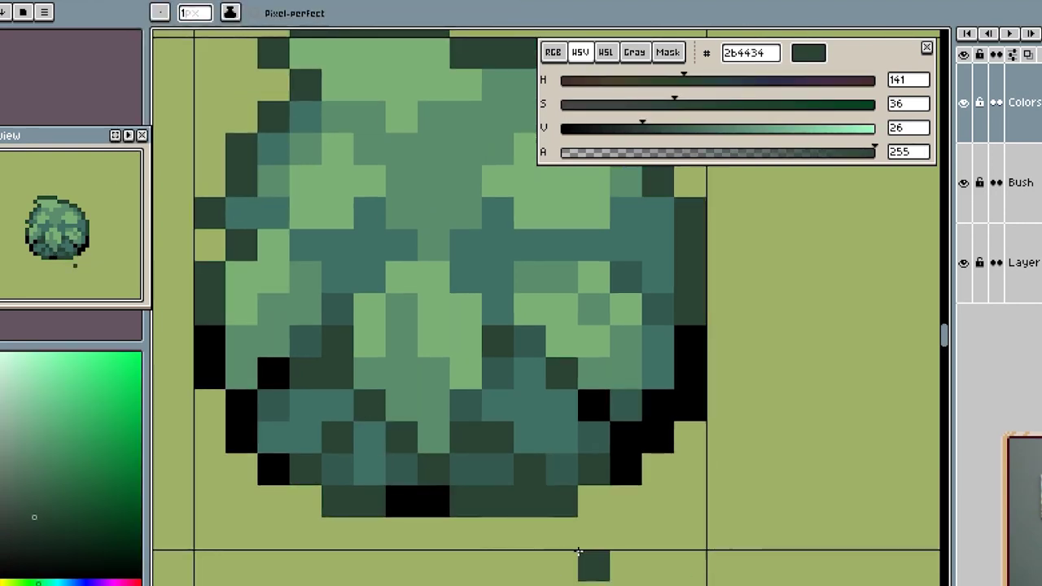
left_click(434, 494, "alt")
left_click_drag(427, 470, 371, 407)
left_click_drag(338, 370, 338, 343)
key("ctrl+z")
key("ctrl+z")
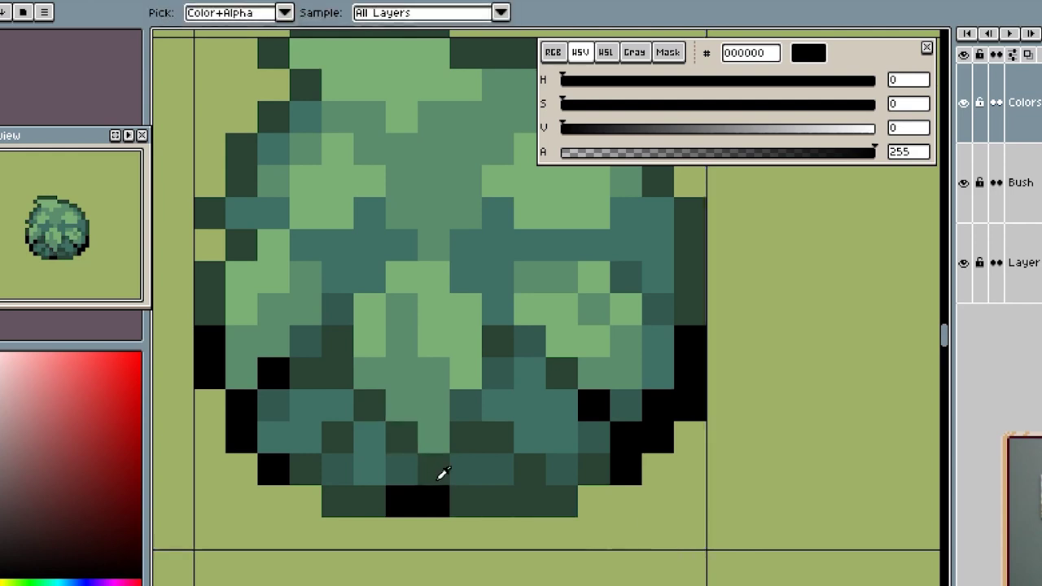
Step: Recolour the right one of the two black bottom outline pixels with #2b4434 and place a black pixel further right
left_click(435, 477, "alt")
left_click(435, 498)
left_click_drag(435, 481, 398, 495)
left_click(362, 498, "alt")
left_click(488, 497)
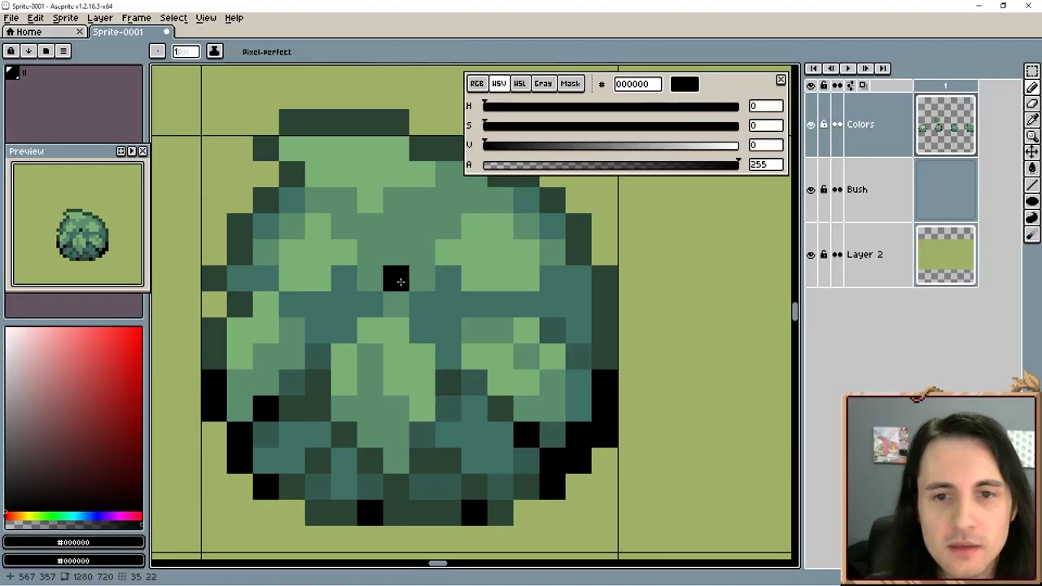
Step: Move the upper-left light leaf cluster one pixel right and down, and fill the gap it leaves with #5b8d6c
key("m")
mouse_move(291, 225)
left_mouse_down()
mouse_move(342, 287)
mouse_move(320, 261)
mouse_move(339, 260)
left_mouse_up()
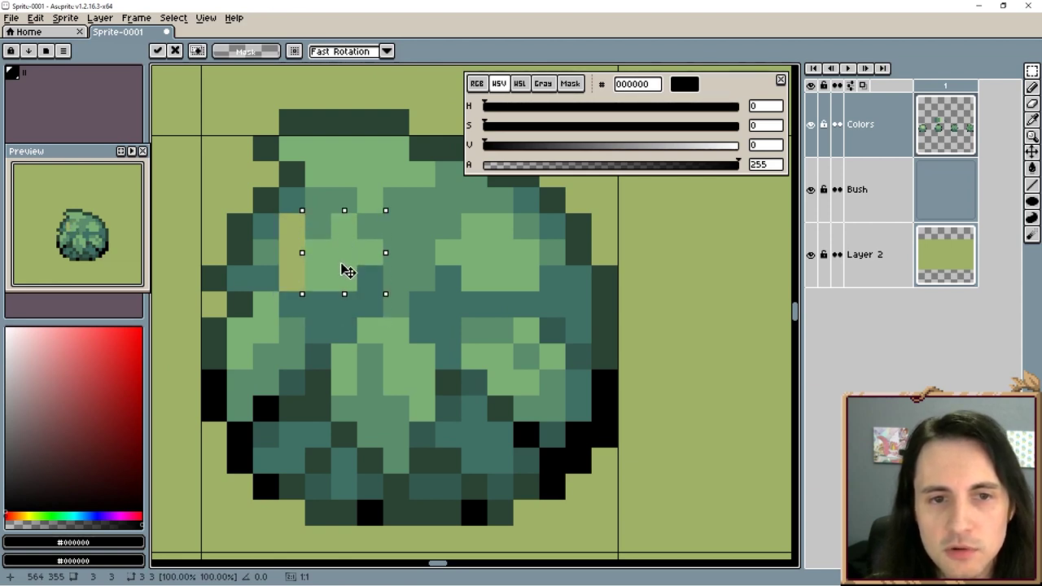
left_click_drag(348, 271, 348, 278)
key("ctrl+d")
key("i")
left_click(379, 231)
key("b")
left_click_drag(355, 228, 298, 228)
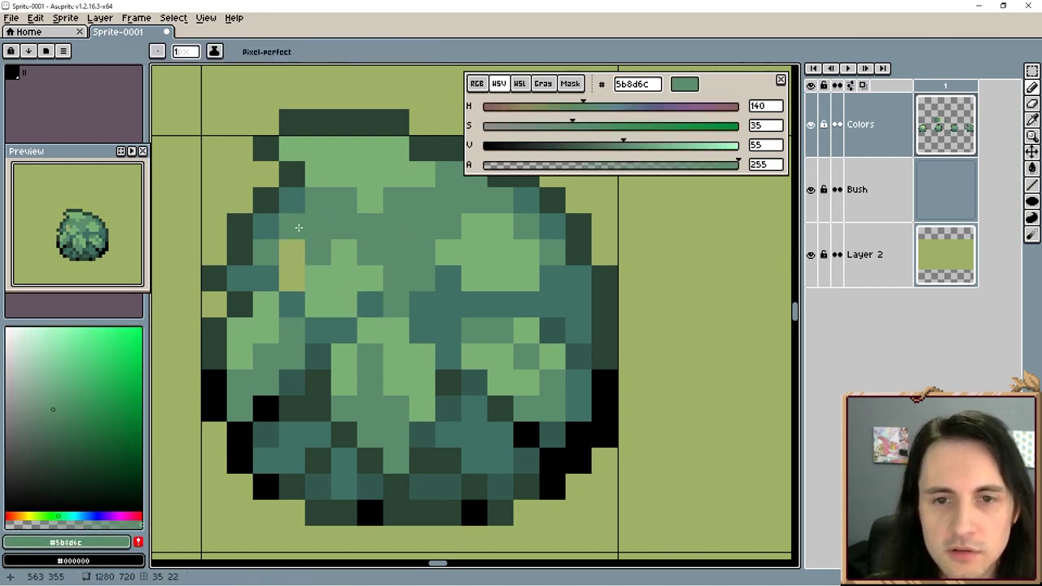
left_click(294, 277)
left_click_drag(294, 276, 358, 283)
Step: Add #7bb076 leaf pixels along the bush's upper-left edge, extending one over the outline
left_click(376, 280, "alt")
left_click(330, 231)
left_click(350, 213)
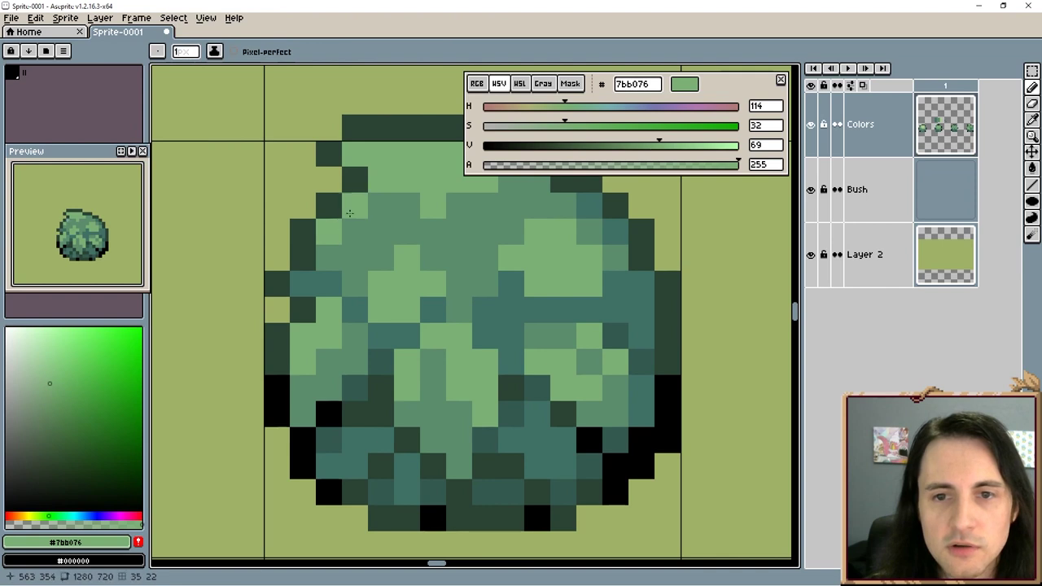
left_click_drag(377, 274, 375, 292)
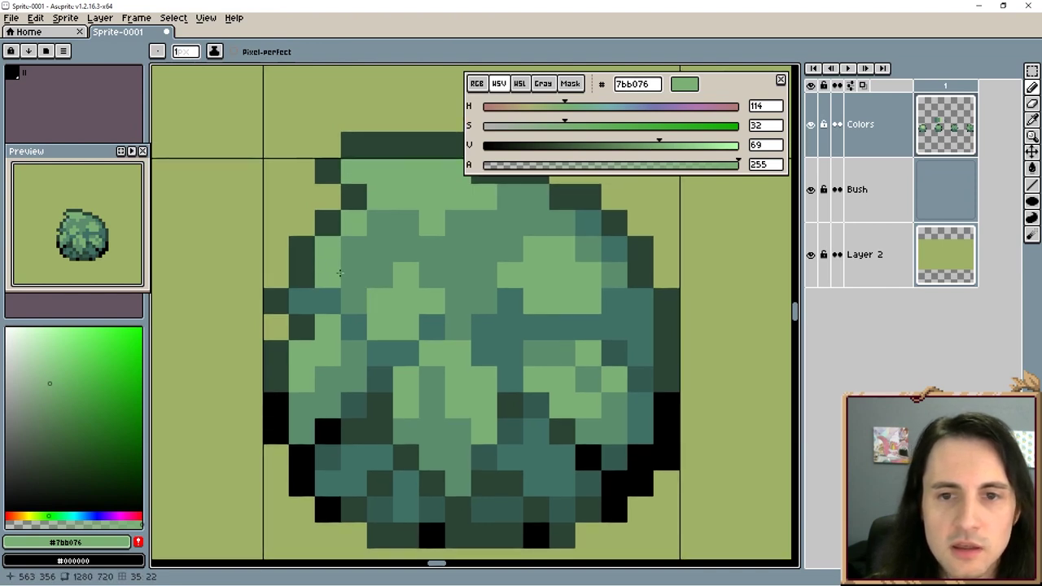
left_click(302, 255)
Step: Rebuild the outline around the widened upper-left leaf with #2b4434, fill inside with #7bb076, and erase the surplus outline pixel
left_click(325, 223, "alt")
left_click(302, 224)
left_click(285, 247)
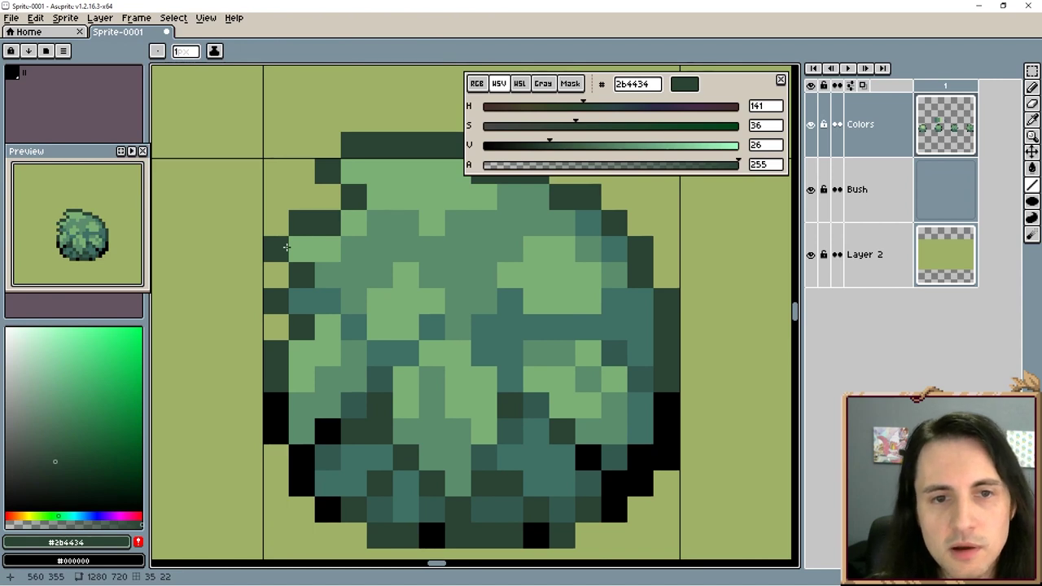
key("ctrl+z")
left_click(285, 265)
left_click(309, 237, "alt")
left_click(302, 270)
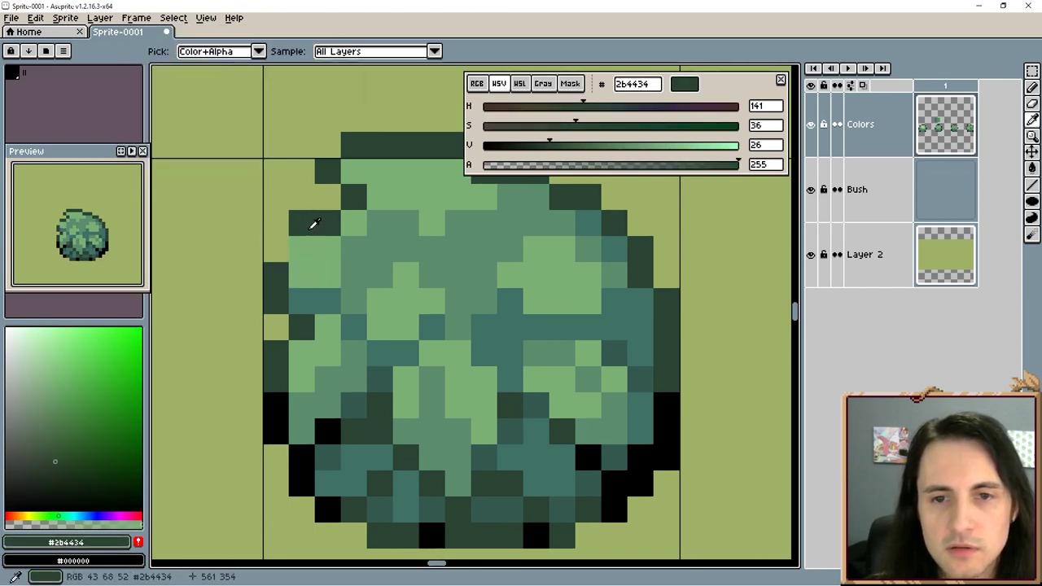
left_click(309, 223, "alt")
right_click(300, 222)
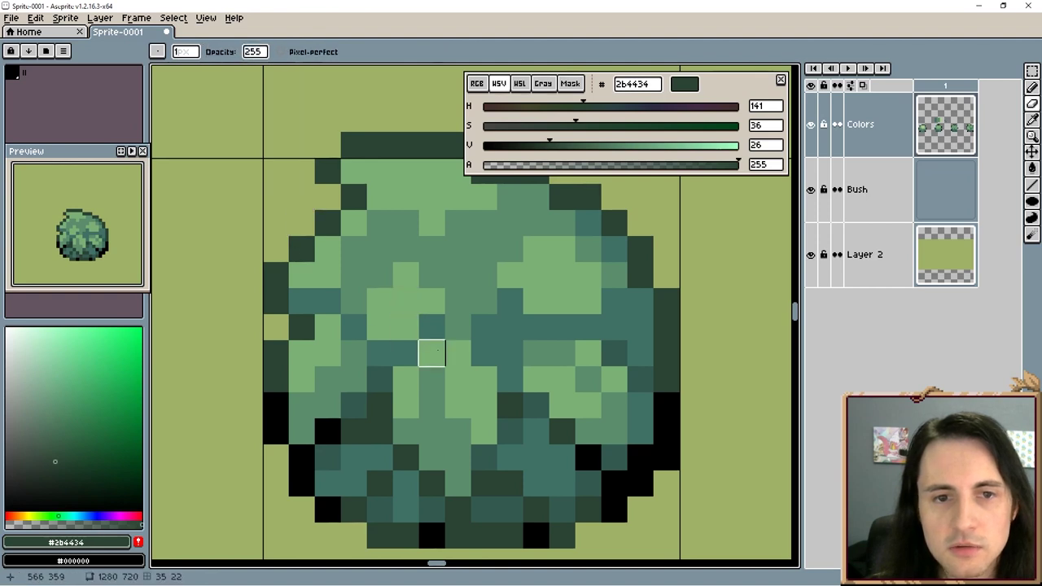
Step: Erase the bump protruding from the top of the bush and close the top outline with a straight #2b4434 row
left_click_drag(472, 301, 416, 338)
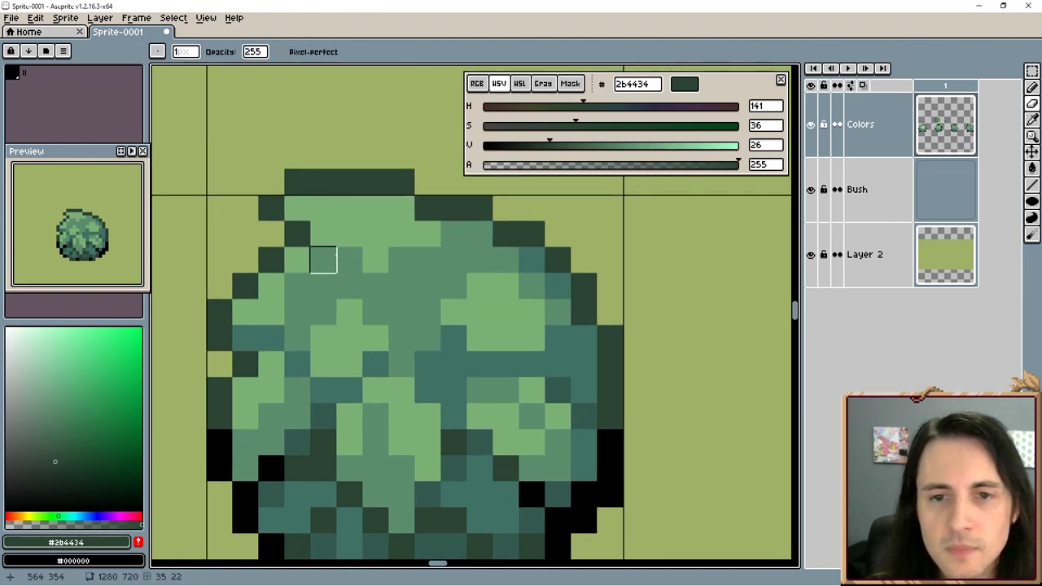
left_click(281, 212)
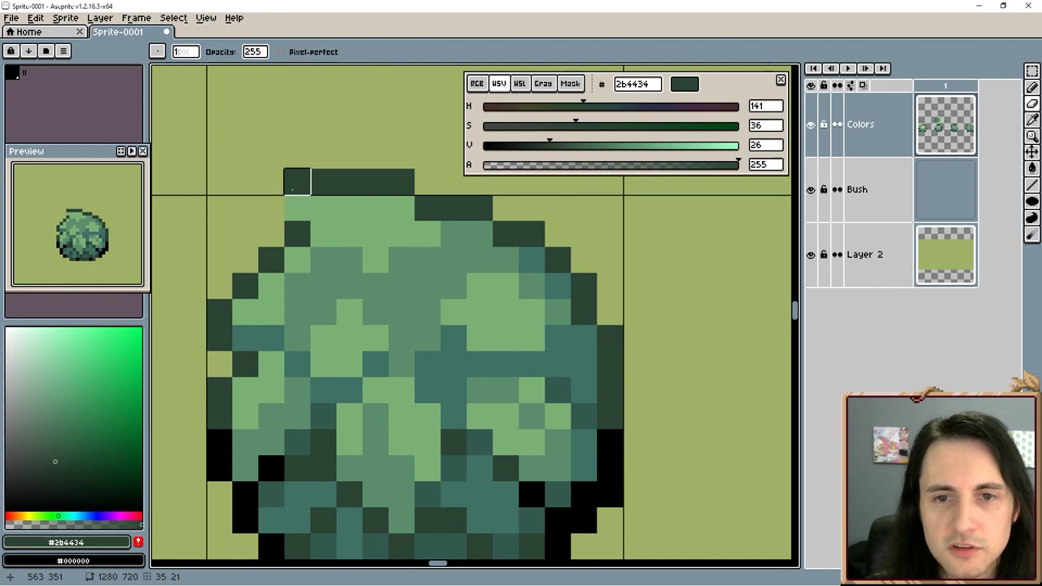
left_click_drag(297, 182, 401, 182)
mouse_move(321, 209)
left_mouse_down()
mouse_move(393, 210)
mouse_move(298, 209)
left_mouse_up()
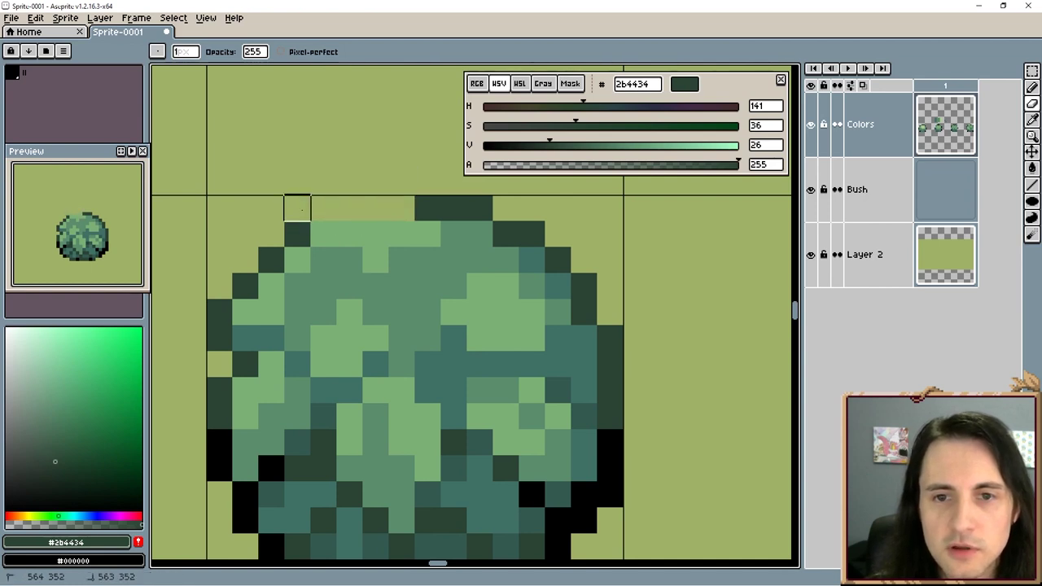
left_click_drag(417, 209, 324, 210)
left_click(337, 235)
key("ctrl+z")
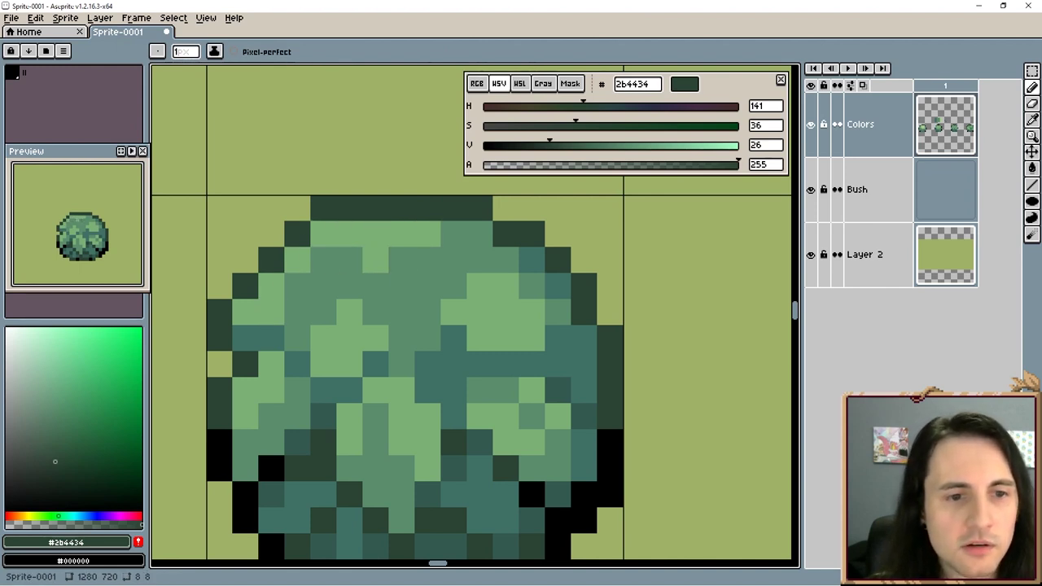
Step: Move the upper-right light leaf cluster one pixel left and one pixel down
left_click_drag(454, 286, 461, 236)
key("m")
left_click_drag(539, 237, 461, 289)
key("Left")
key("Left")
key("Right")
key("Down")
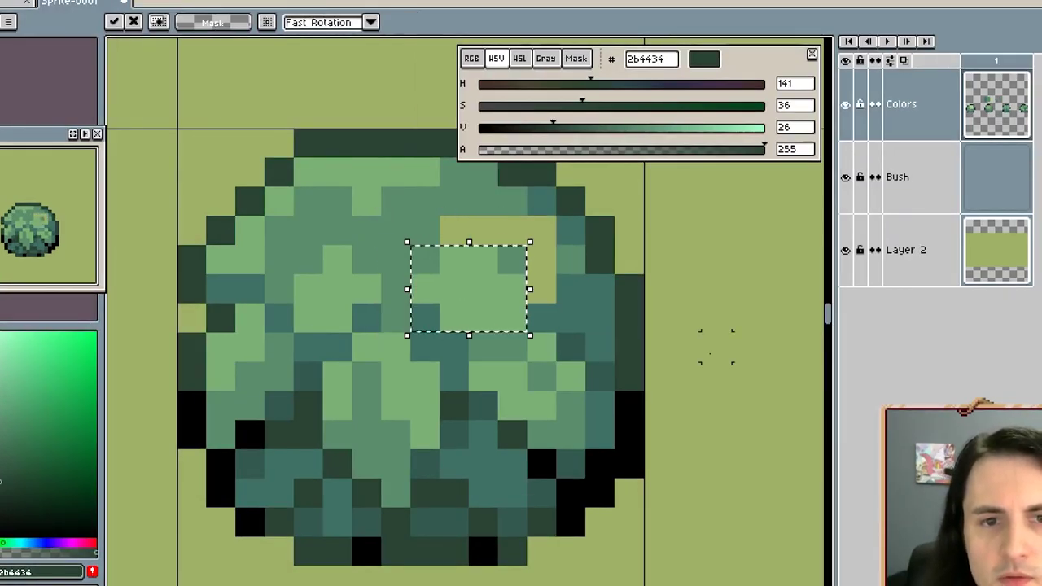
left_click(710, 353)
Step: Add #7bb076 leaf pixels at the upper-right edge and fill the gap around the moved cluster with #5b8d6c
key("b")
left_click(483, 293, "alt")
left_click_drag(541, 201, 569, 231)
left_click(469, 203, "alt")
mouse_move(454, 230)
left_mouse_down()
mouse_move(529, 233)
mouse_move(541, 289)
left_mouse_up()
left_click_drag(262, 226, 292, 196)
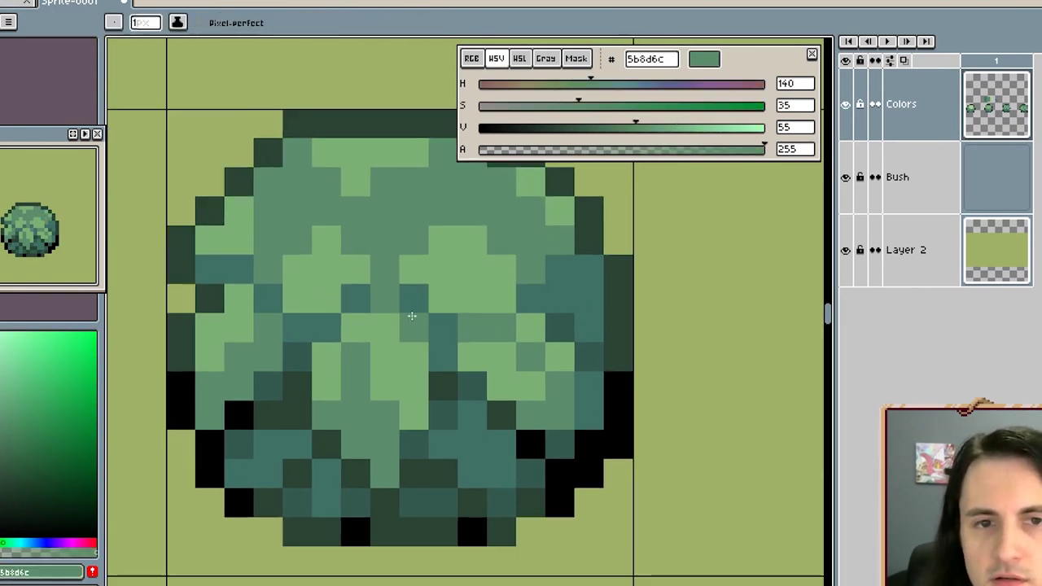
Step: Step the upper-left corner of the outline inward by one pixel using #2b4434 and erase the old corner pixel
left_click(267, 157, "alt")
left_click(264, 184)
key("e")
left_click(268, 153)
key("b")
left_click(297, 153)
Step: Cut a one-pixel notch into the top outline, with a #2b4434 pixel beneath it
left_click_drag(398, 239, 385, 277)
scroll(385, 277, "down", 1)
left_click(395, 218)
key("e")
left_click(395, 199)
key("b")
Step: Place shading pixels between the upper leaves, using #407165 for the darker gaps
left_click(474, 239, "alt")
left_click(428, 221)
left_click(488, 290, "alt")
left_click(453, 239)
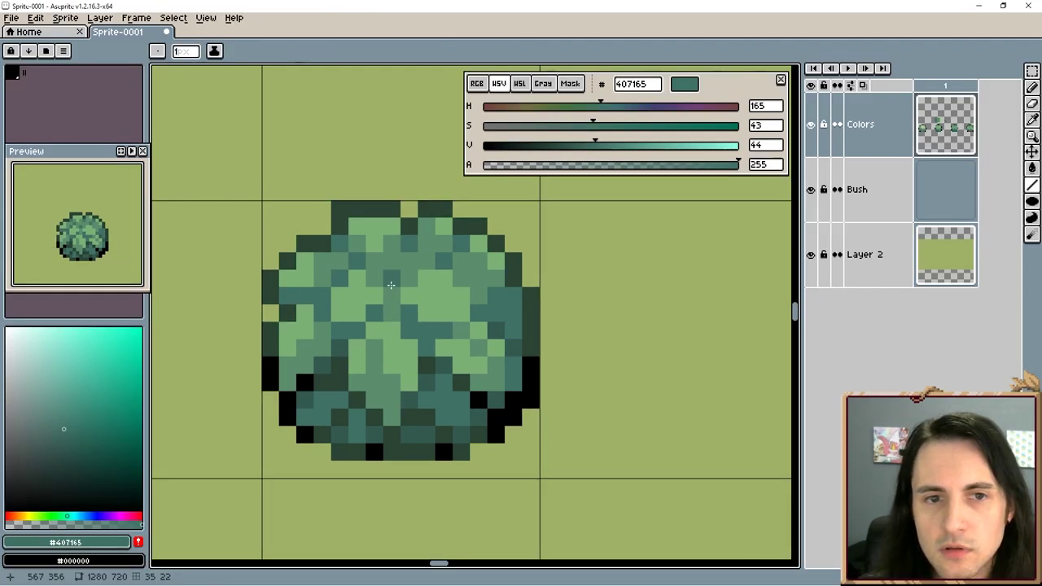
left_click(596, 476)
key("ctrl+z")
Step: Sample #7bb076 and enlarge the light leaves on the right side of the bush
left_click(447, 303, "alt")
key("alt+r")
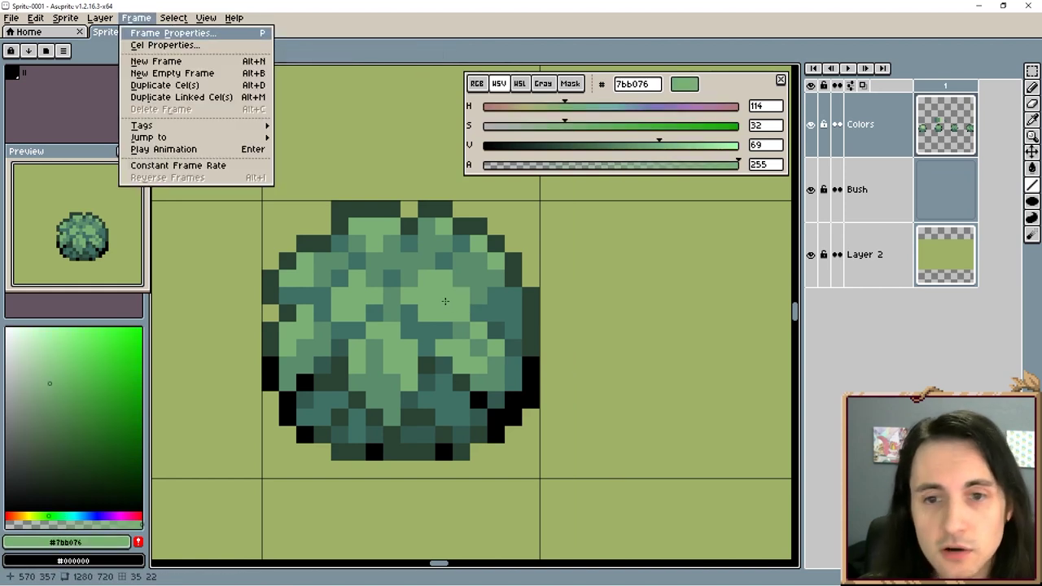
left_click(446, 300, "alt")
key("b")
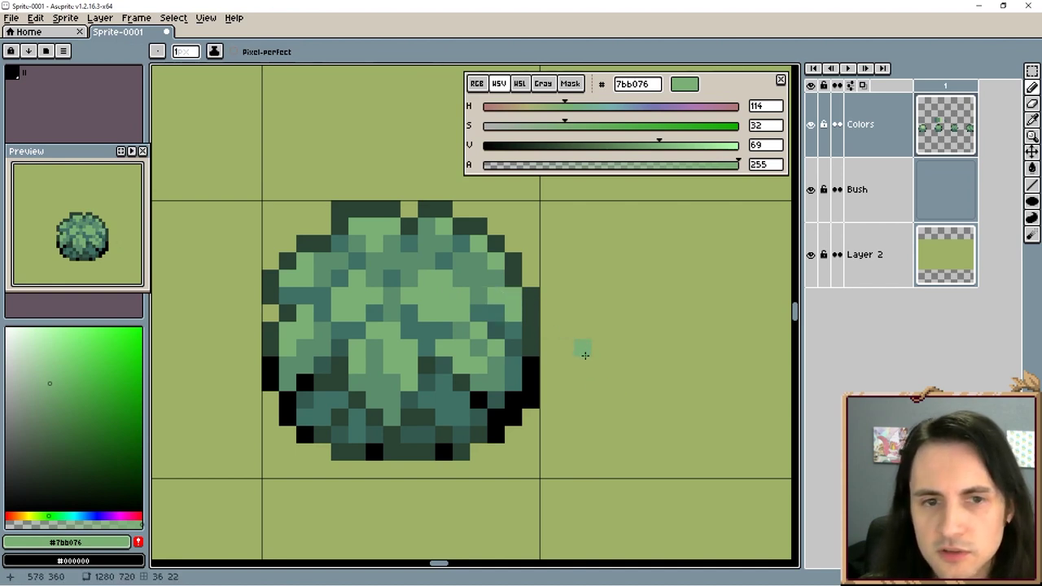
Step: Erase a one-pixel notch in the bush's right outline, just above its black section
left_click(534, 363, "alt")
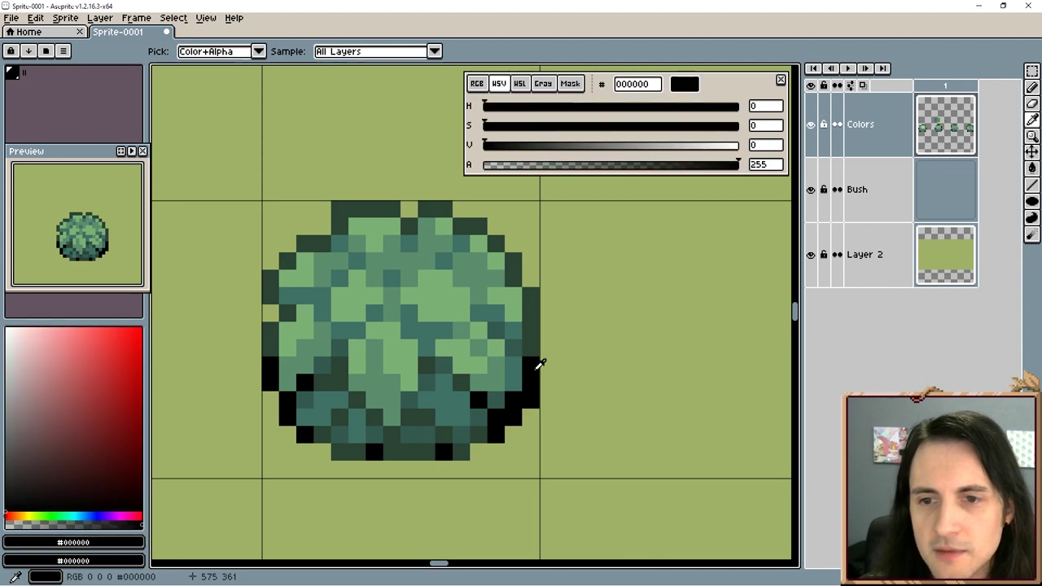
key("l")
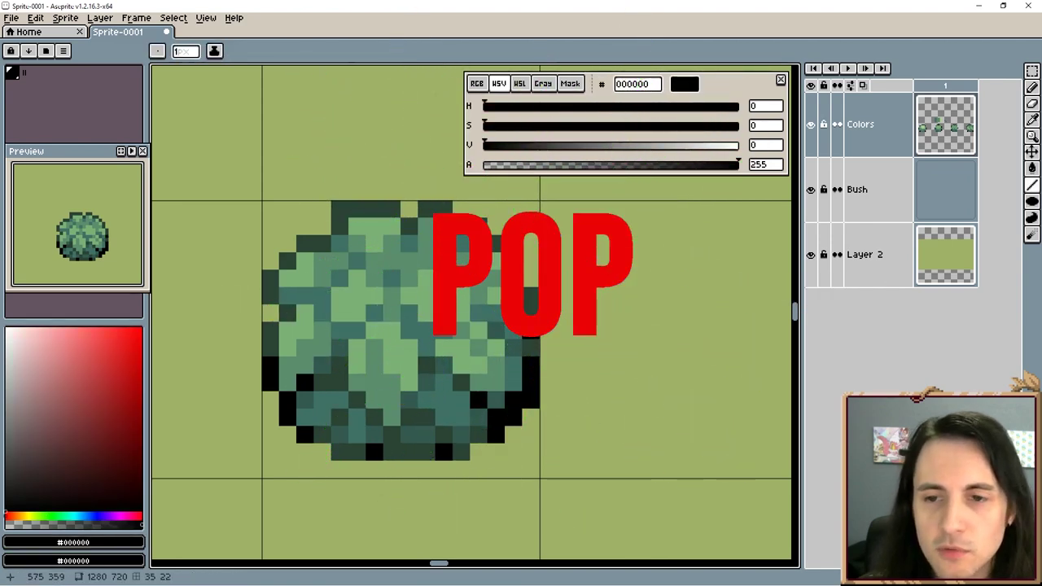
key("e")
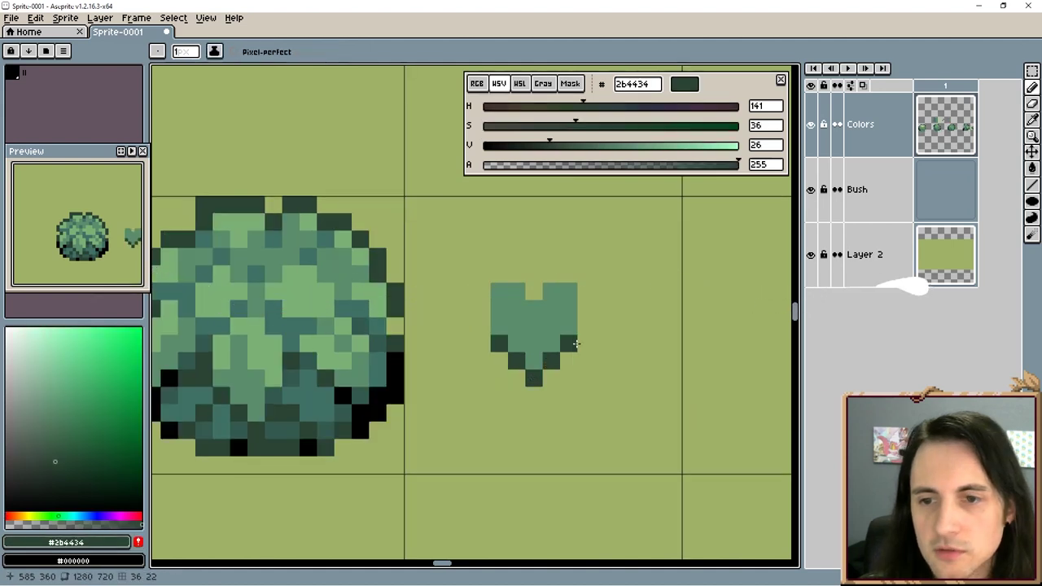
Step: Outline a #5b8d6c heart-shaped leaf beside the bush with #2b4434 and highlight both lobes with #7bb076
left_click(586, 326)
mouse_move(586, 318)
left_mouse_down()
mouse_move(574, 274)
mouse_move(551, 273)
mouse_move(535, 290)
mouse_move(498, 276)
mouse_move(483, 290)
mouse_move(482, 325)
left_mouse_up()
left_click(274, 344, "alt")
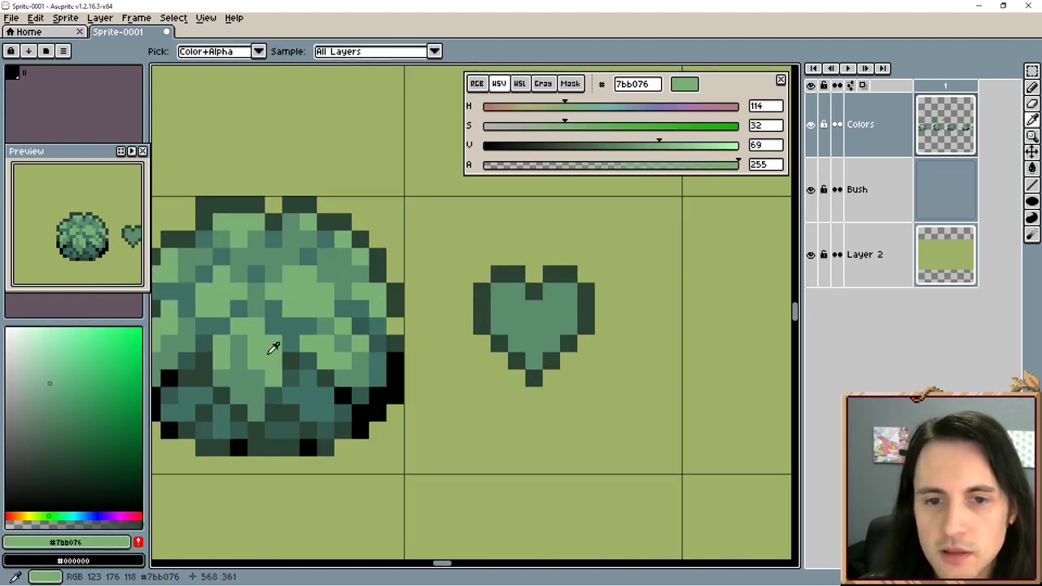
left_click(499, 290)
left_click_drag(512, 294, 516, 313)
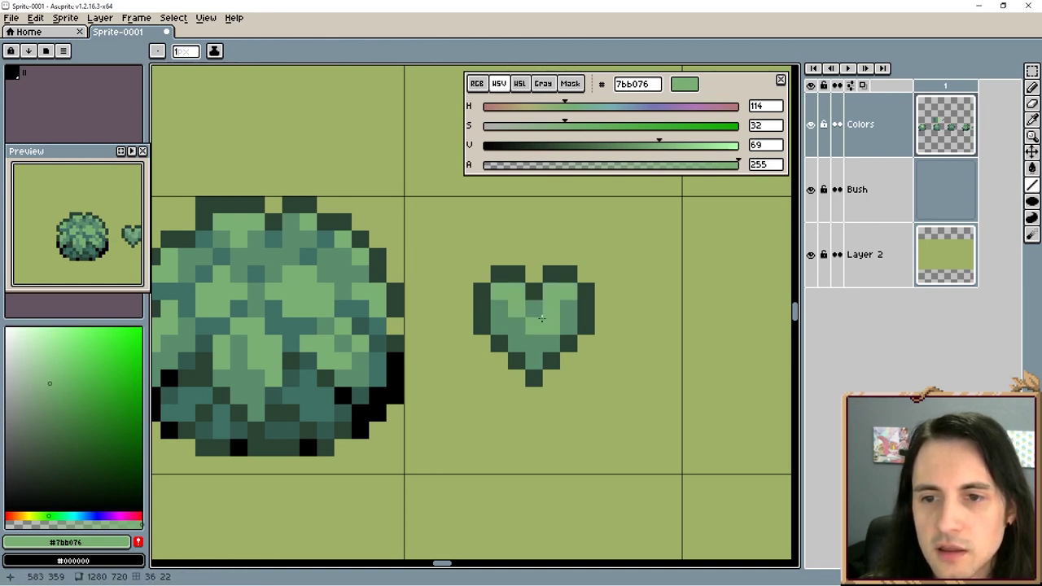
left_click(498, 309)
left_click_drag(569, 326, 571, 306)
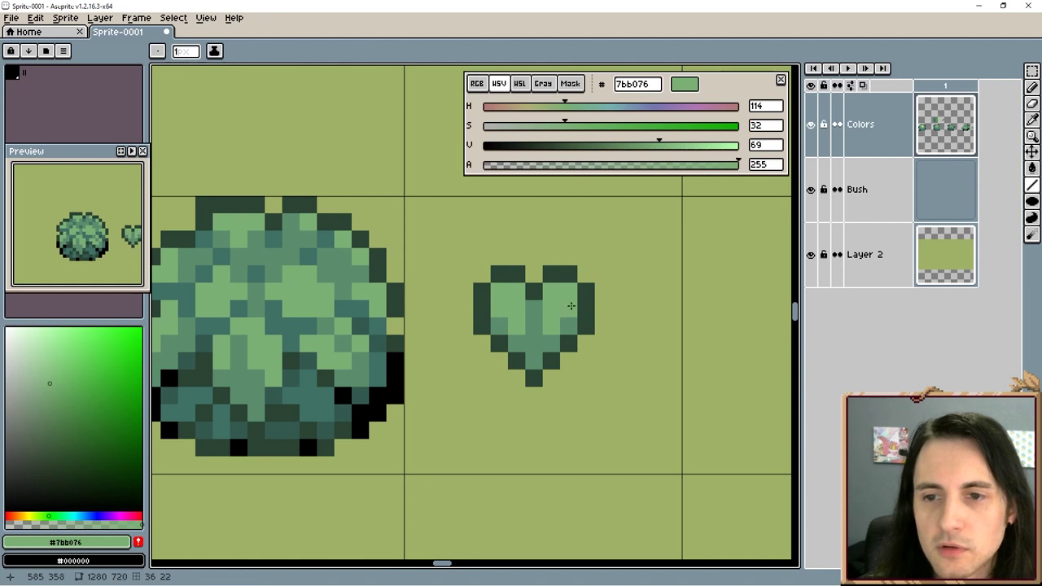
left_click_drag(621, 428, 534, 414)
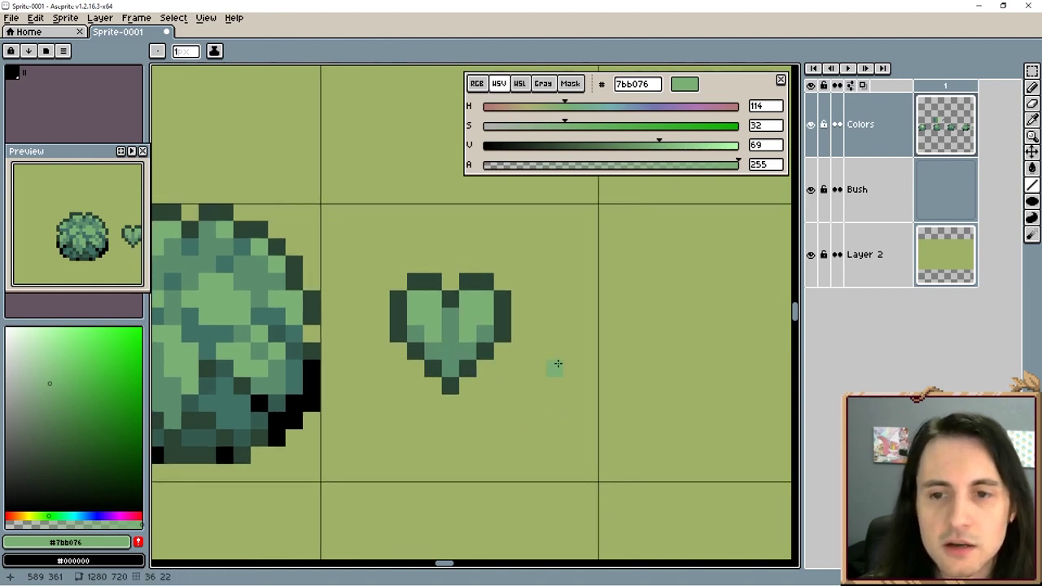
Step: Select and delete the heart-shaped leaf beside the bush
key("i")
key("m")
left_click_drag(348, 244, 486, 400)
key("Delete")
left_click_drag(485, 347, 569, 340)
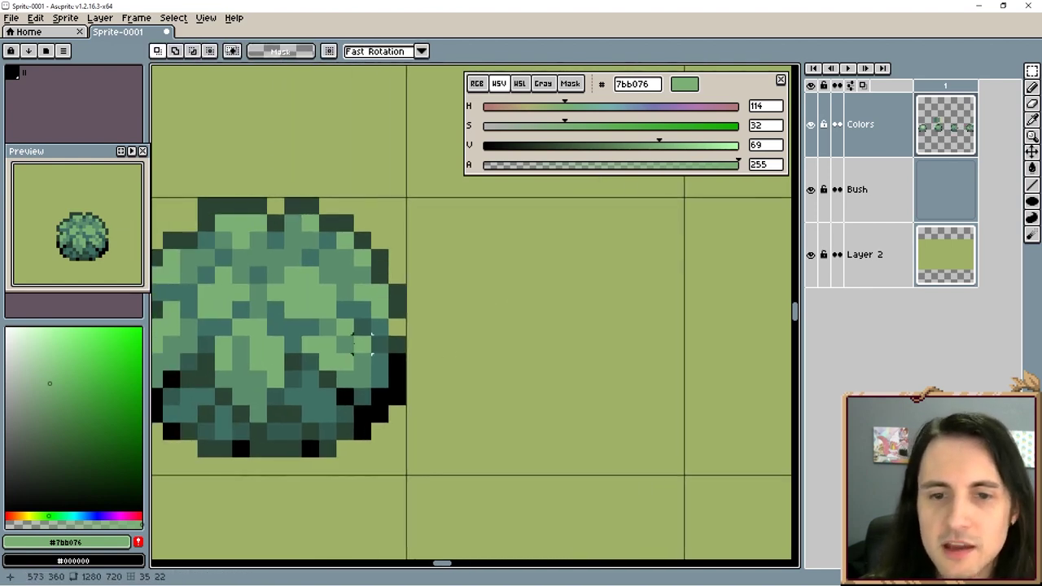
left_click_drag(345, 343, 432, 341)
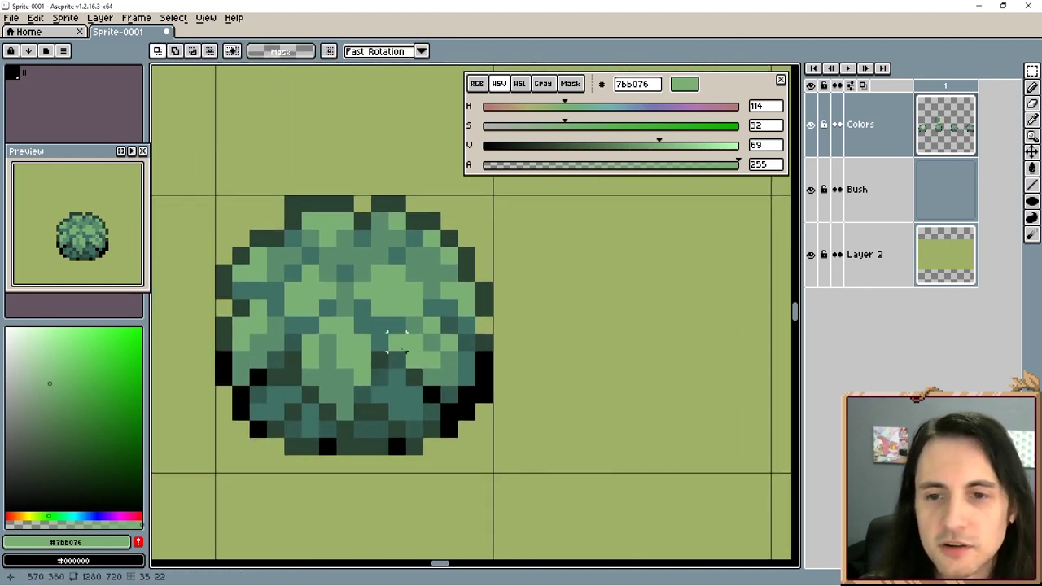
key("i")
key("b")
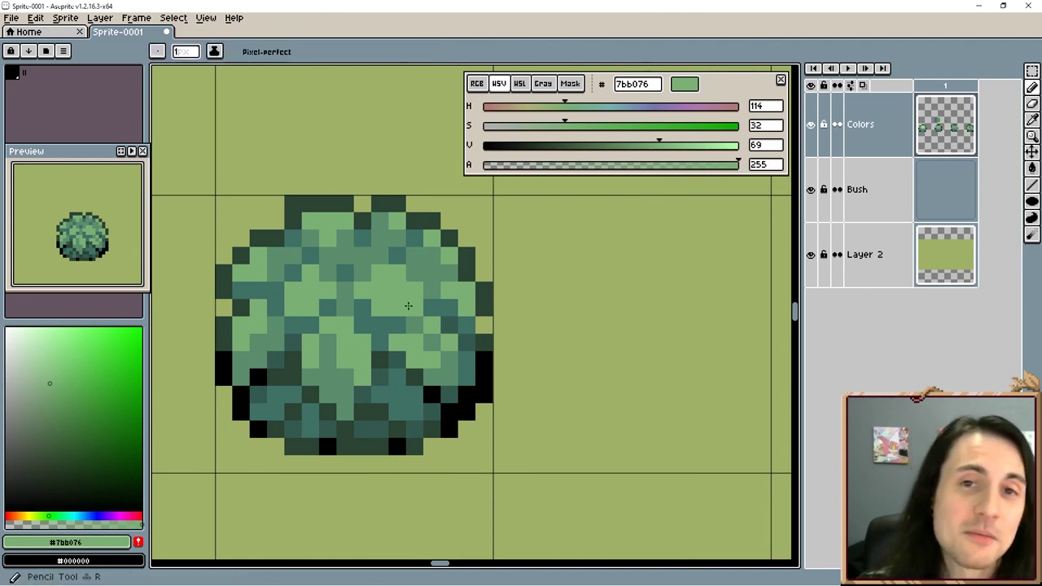
left_click(392, 292, "alt")
key("l")
left_click_drag(392, 303, 405, 317)
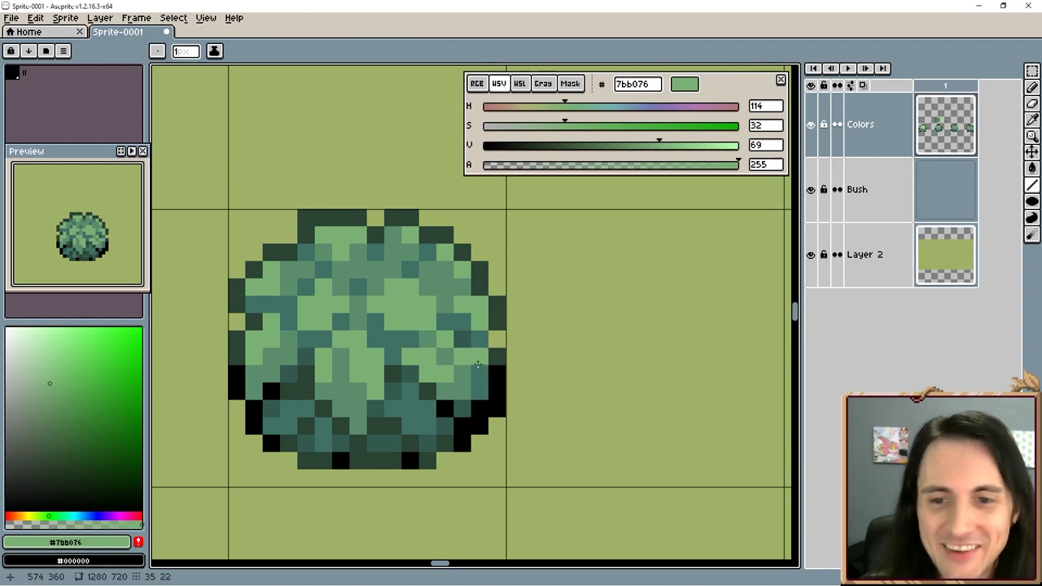
key("alt+r")
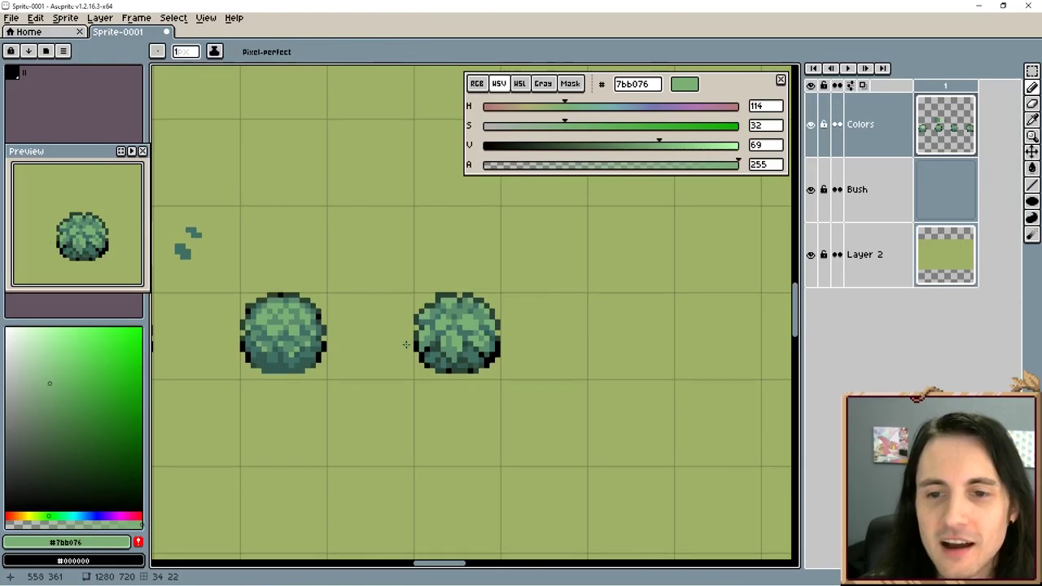
Step: Duplicate the fourth bush to the right, leaving one empty grid cell between the original and the copy
scroll(411, 343, "down", 2)
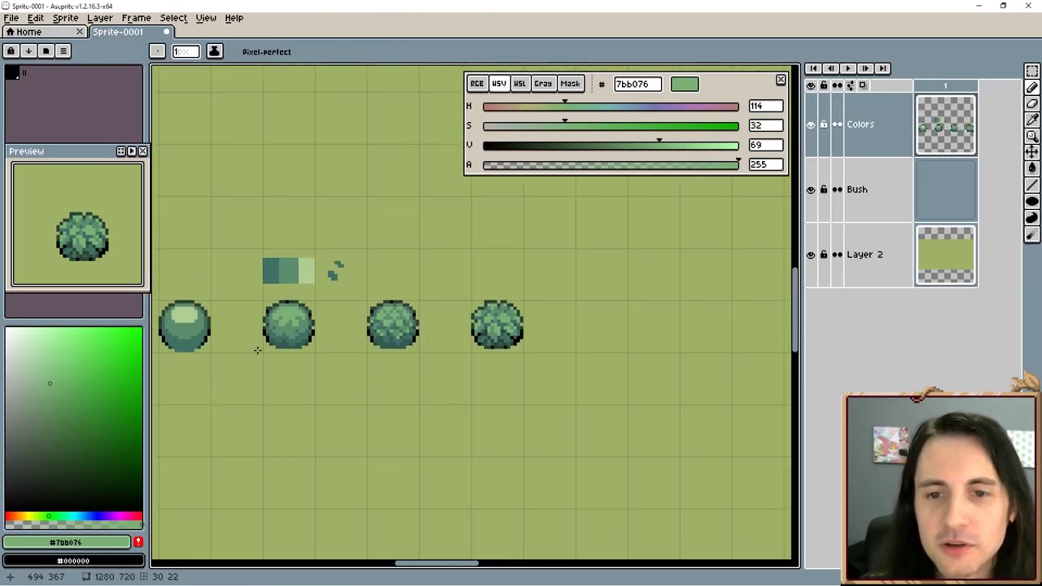
left_click_drag(307, 361, 363, 360)
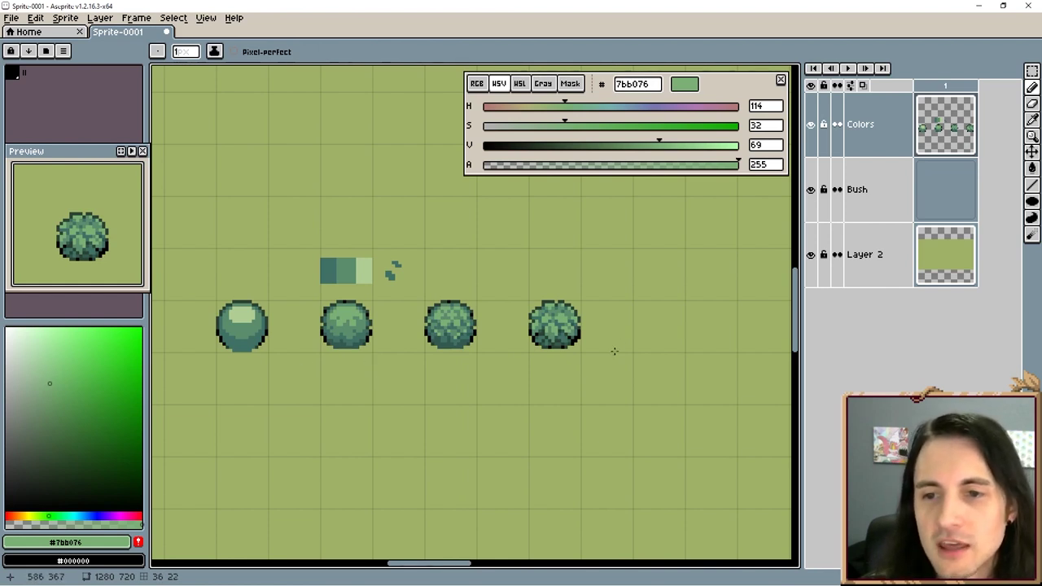
left_click_drag(612, 354, 486, 365)
scroll(480, 366, "up", 1)
scroll(456, 364, "up", 1)
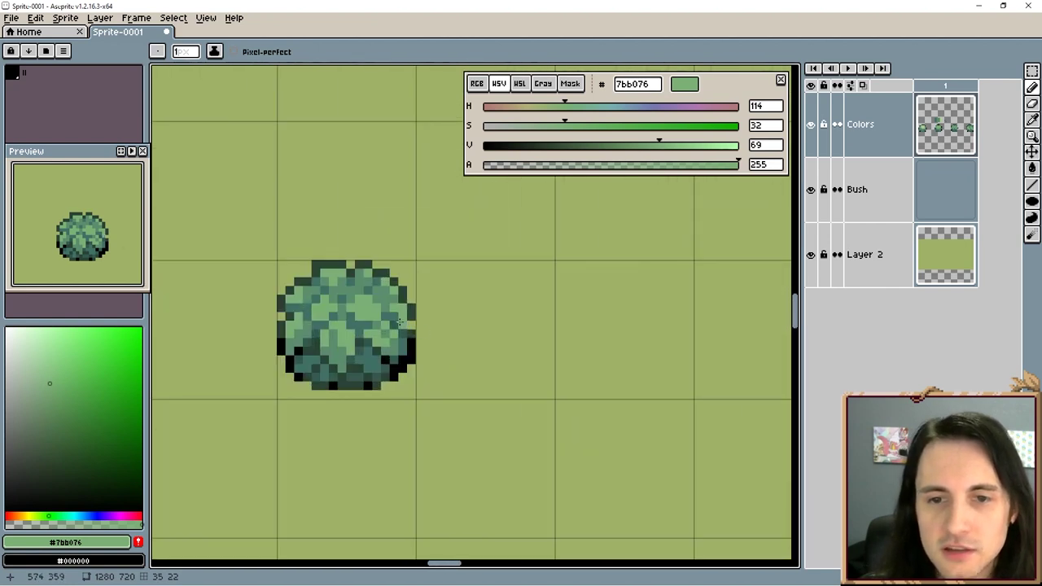
key("m")
left_click_drag(280, 265, 417, 399)
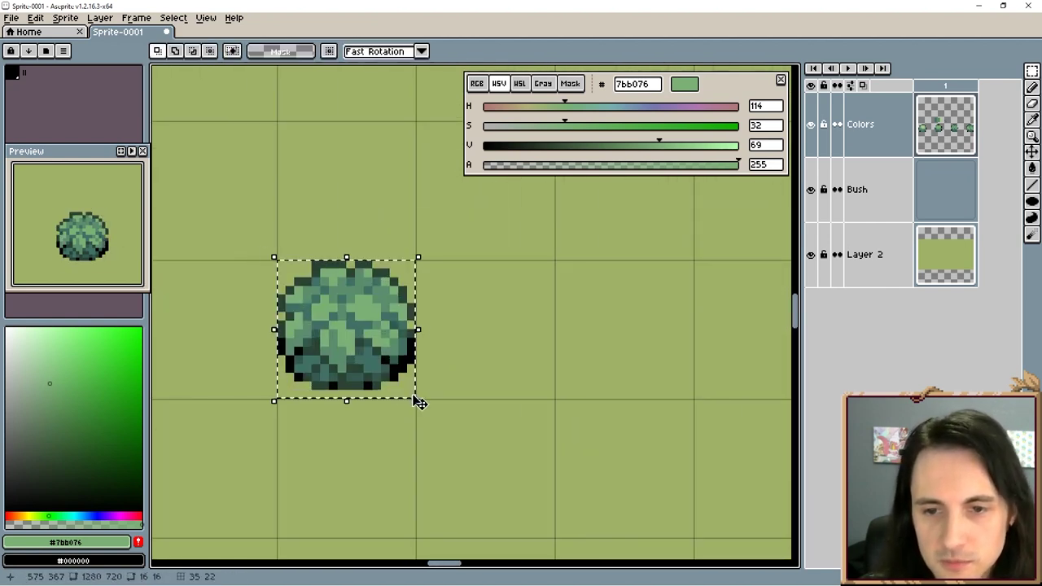
left_click(352, 354)
left_click_drag(349, 350, 476, 363)
key("ctrl+d")
scroll(504, 326, "up", 1)
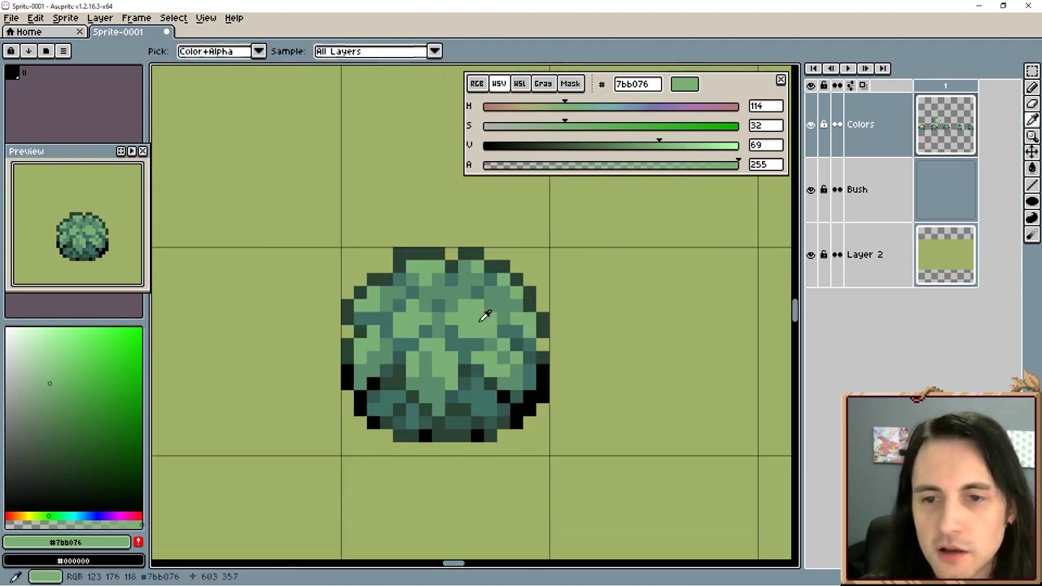
Step: Sample the #afce93 swatch and pencil the first light highlight pixels onto the fifth bush's upper and right leaves
scroll(368, 309, "down", 3)
left_click_drag(317, 328, 530, 322)
mouse_move(371, 315)
left_mouse_down()
mouse_move(539, 314)
mouse_move(390, 311)
left_mouse_up()
scroll(545, 309, "down", 1)
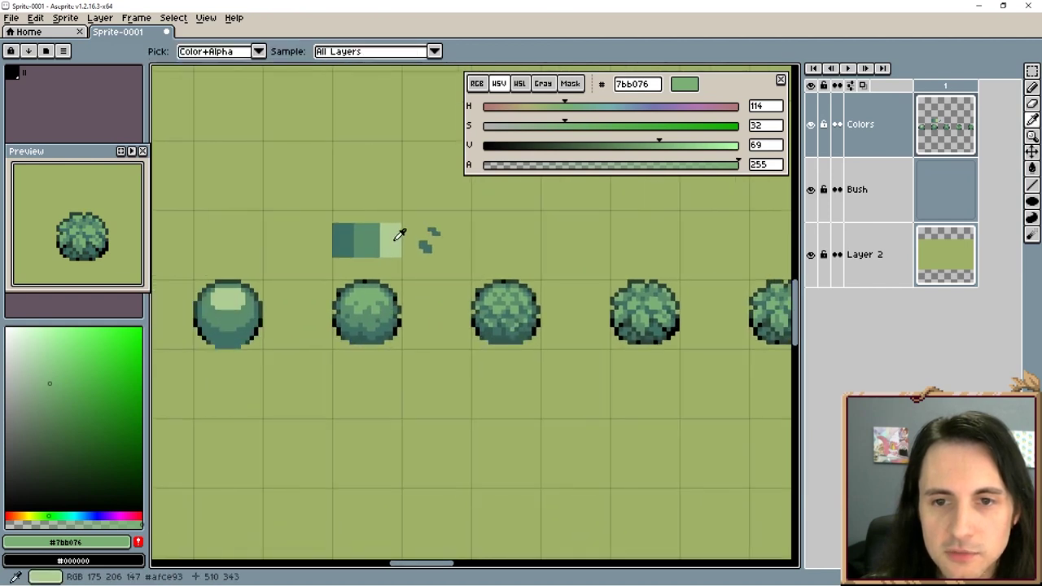
left_click(394, 242, "alt")
left_click_drag(612, 276, 329, 301)
left_click_drag(517, 301, 480, 292)
scroll(479, 292, "up", 1)
scroll(480, 288, "up", 1)
key("b")
scroll(468, 313, "up", 2)
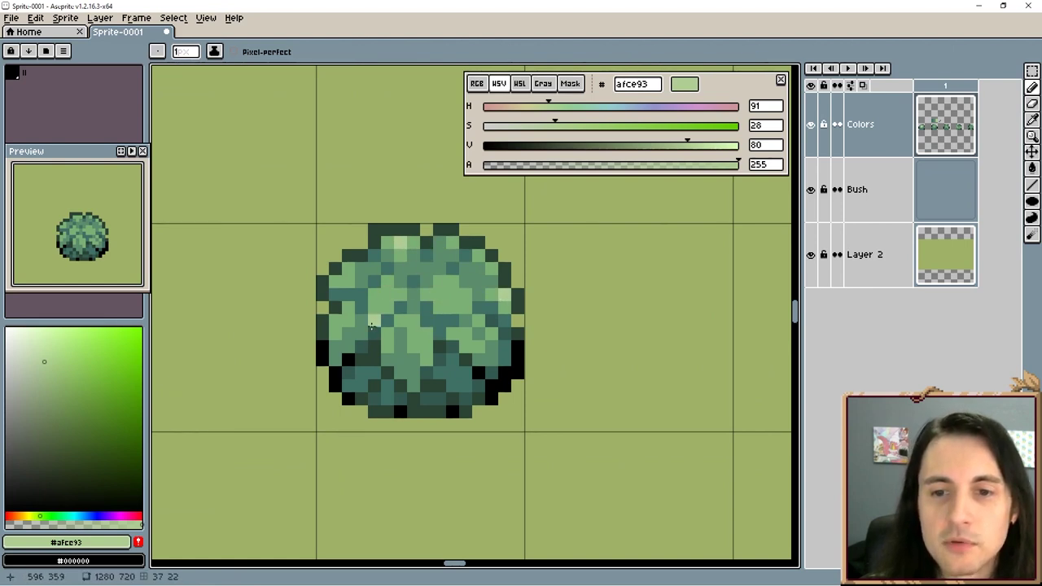
Step: Undo the stray #afce93 pixels in the fifth bush's lower shadow and add highlights to its central leaves
key("ctrl+z")
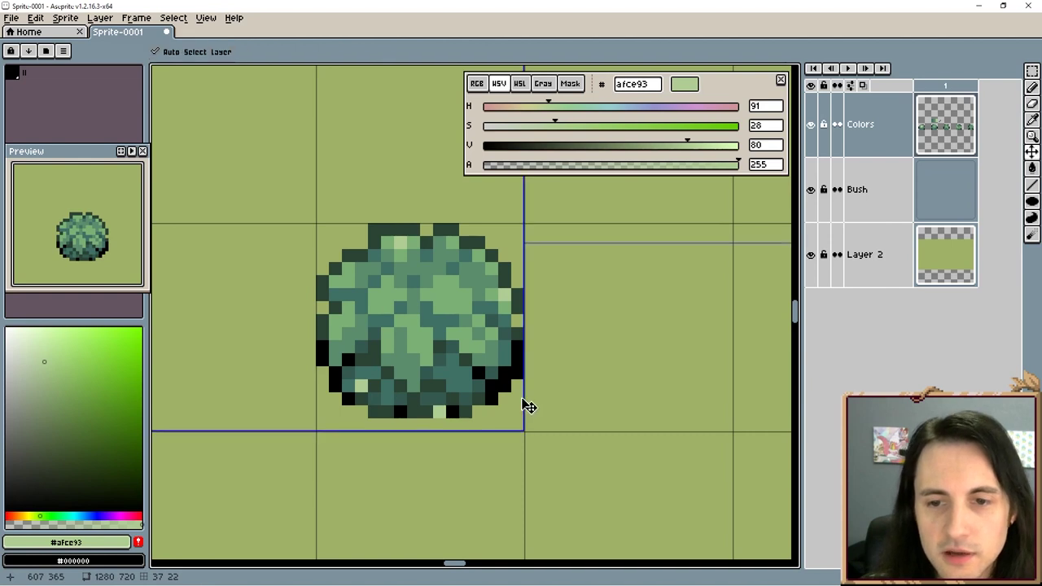
key("ctrl+z")
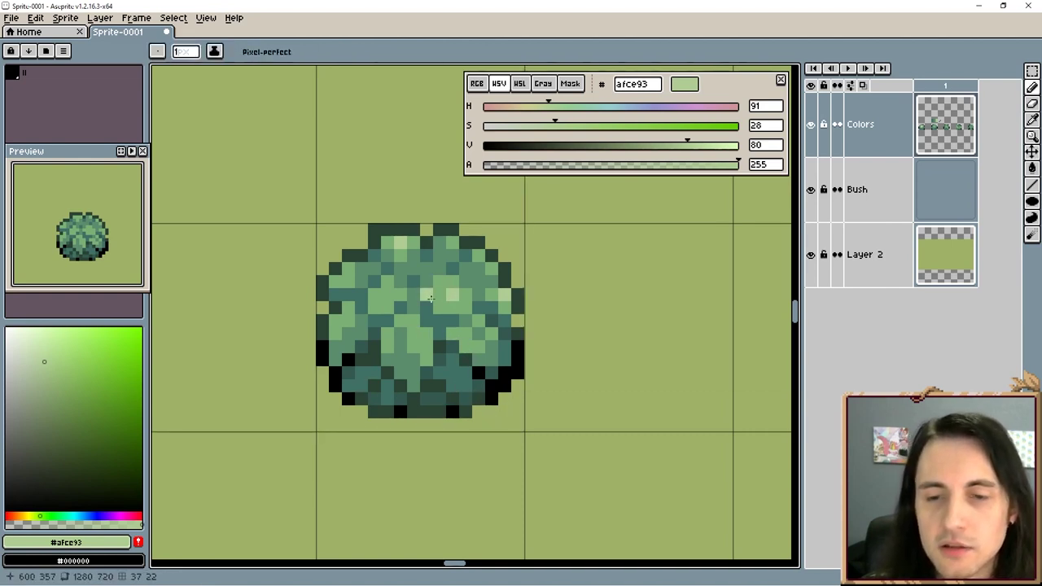
scroll(389, 295, "down", 4)
scroll(352, 301, "up", 3)
scroll(324, 289, "up", 1)
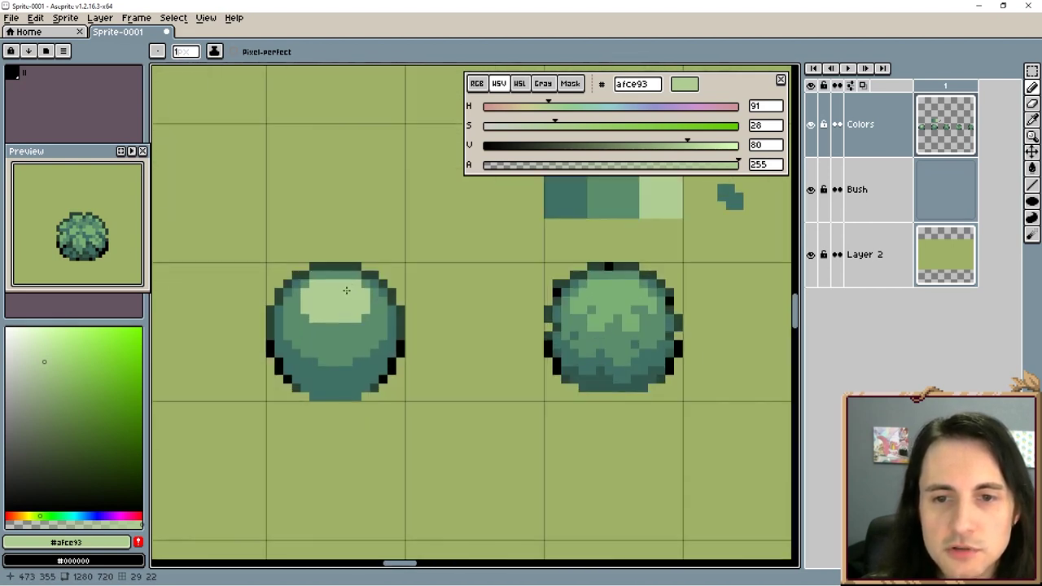
Step: Hide the grid with the whole row of five bushes in view
scroll(330, 282, "down", 5)
key("l")
mouse_move(469, 441)
left_mouse_down()
mouse_move(499, 424)
mouse_move(567, 420)
left_mouse_up()
scroll(550, 419, "up", 2)
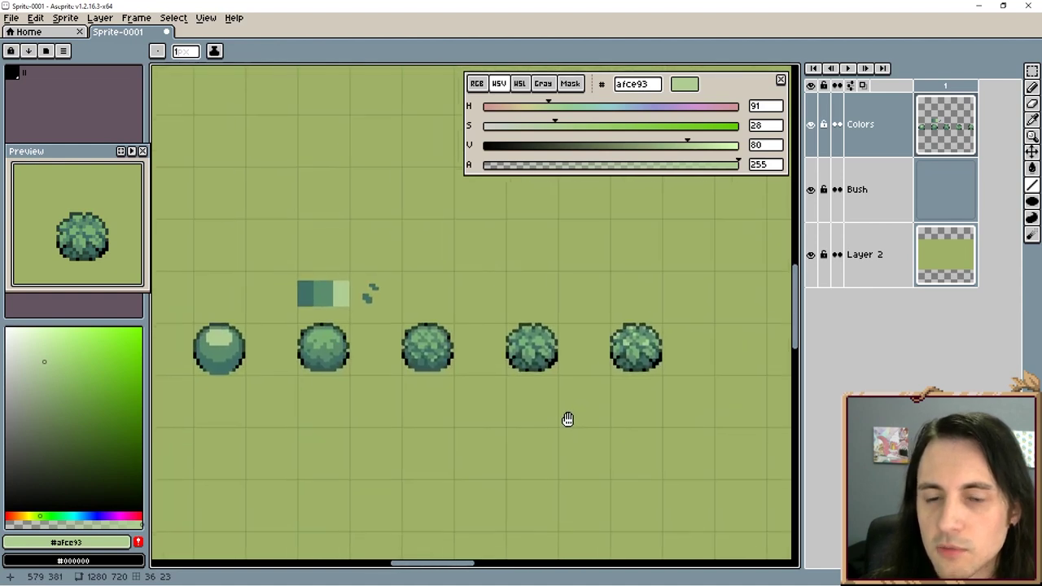
key("ctrl+apostrophe")
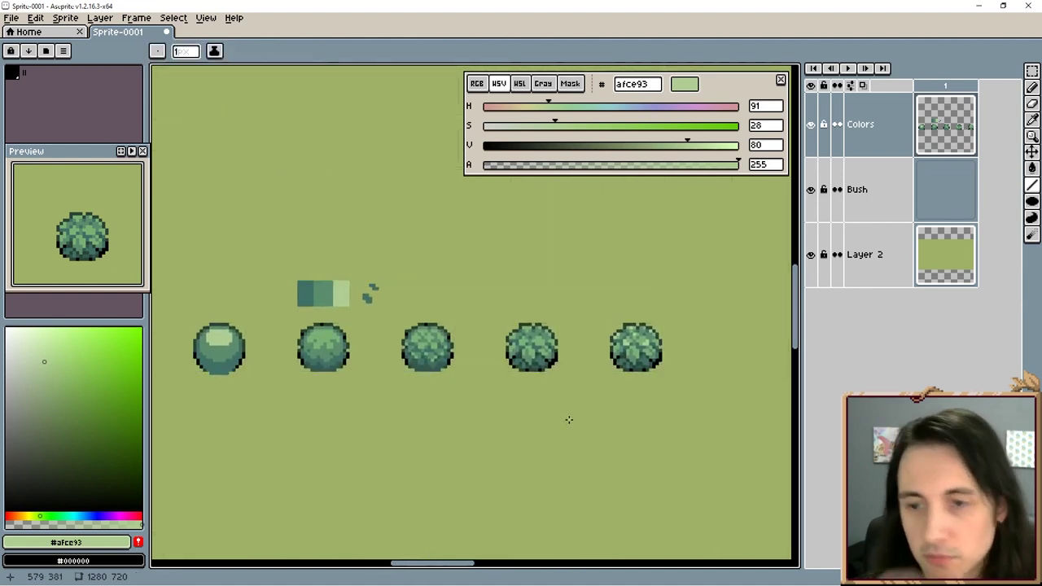
left_click_drag(494, 456, 521, 447)
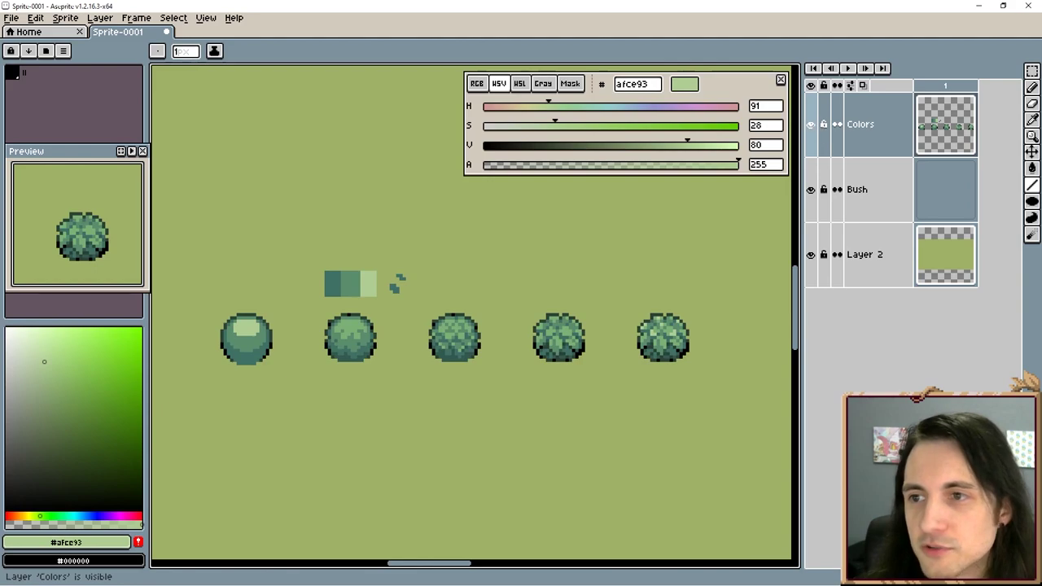
Step: Move all five bushes from the Colors layer to the Bush layer and hide the Colors layer
key("m")
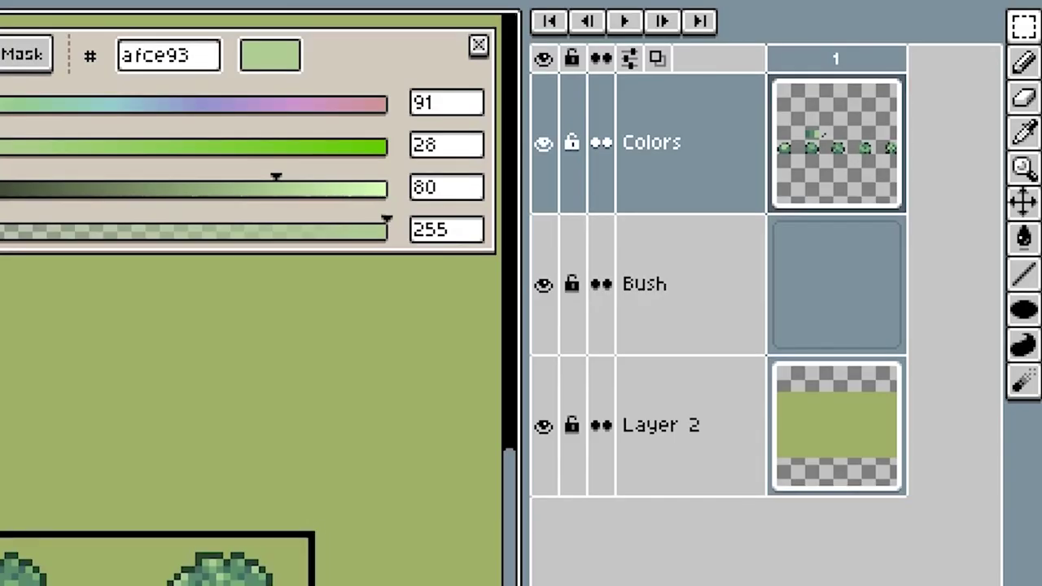
left_click_drag(0, 533, 313, 584)
key("ctrl+x")
left_click(656, 297)
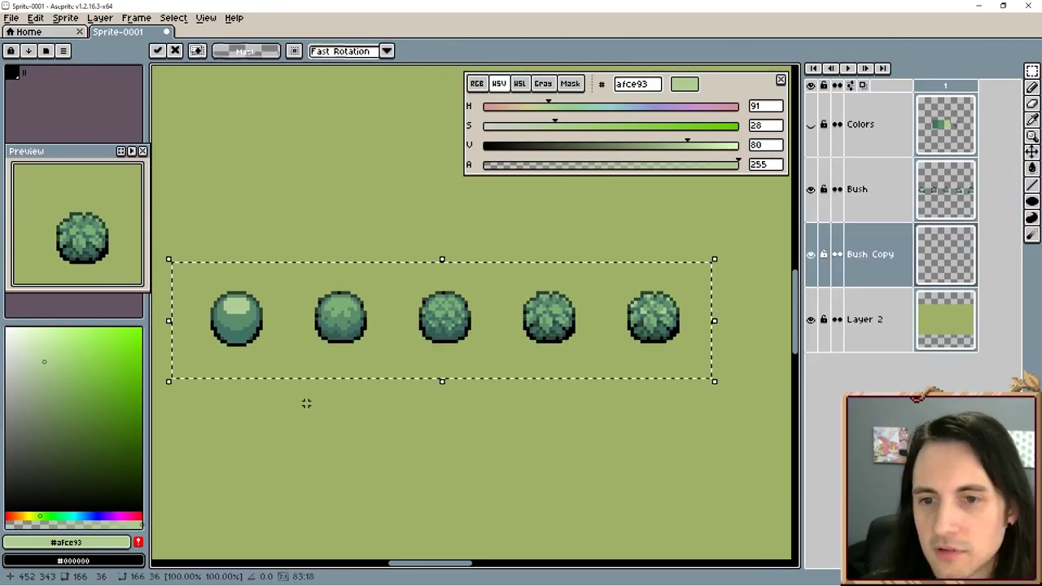
Step: Turn a duplicate of the Bush layer, placed beneath it, into black shadows nudged downward and lower its opacity to 103
key("Down")
key("Down")
key("Up")
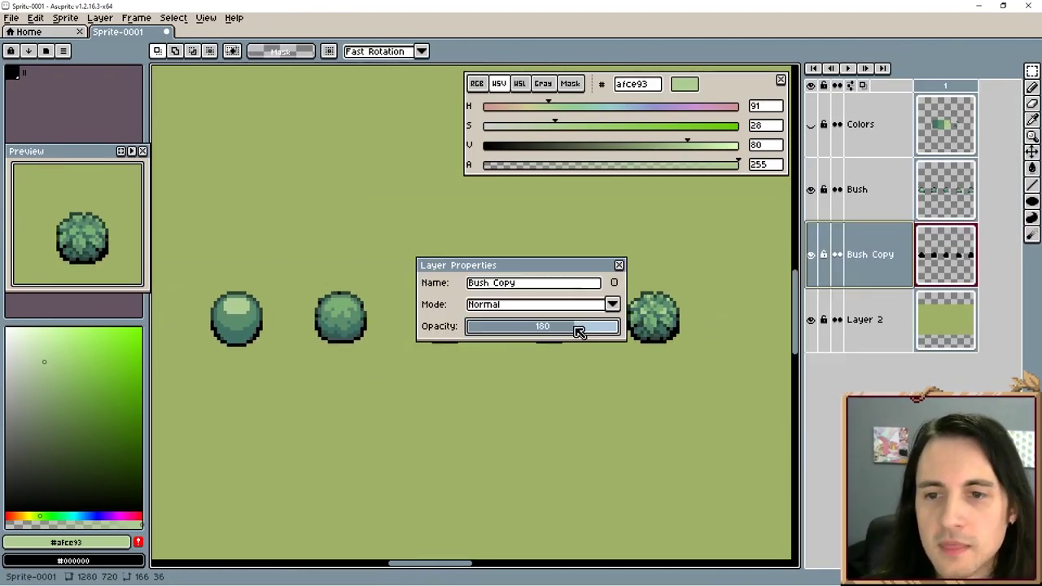
left_click_drag(576, 330, 531, 329)
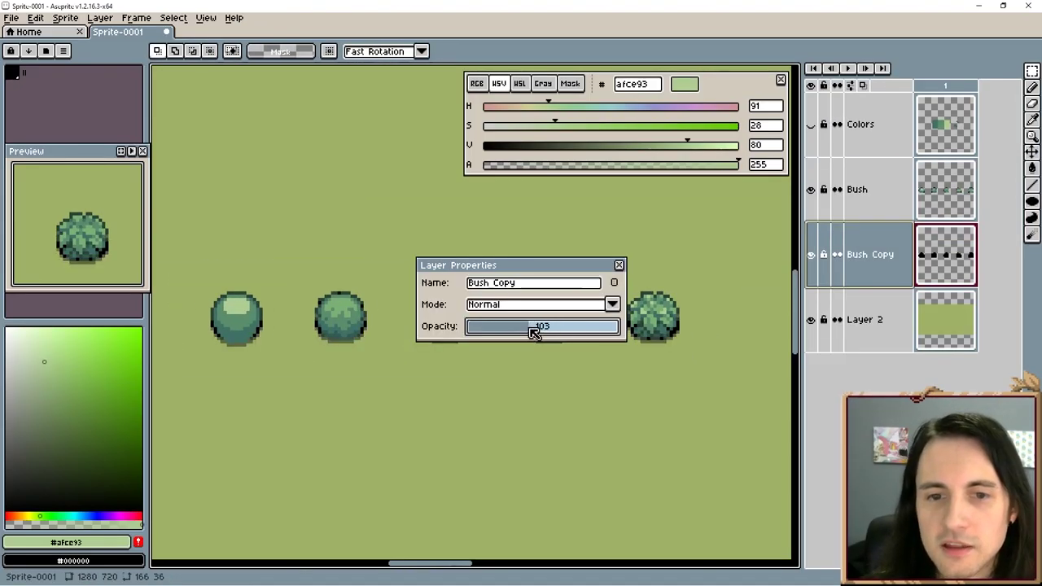